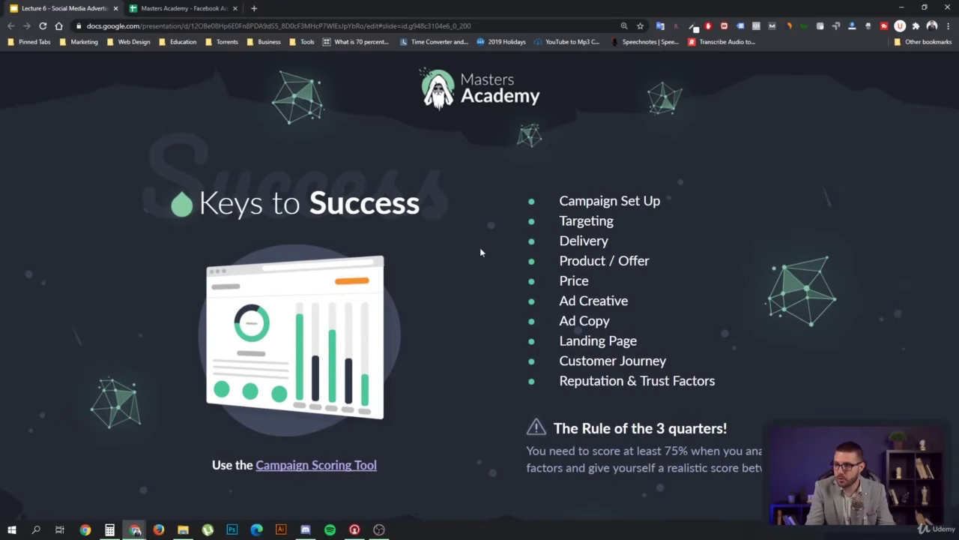
- Switch to the Facebook Ad Campaign Scoring Tool spreadsheet and review its campaign elements, scores and affecting KPIs
{"action": "left_click", "coordinate": [200, 7]}
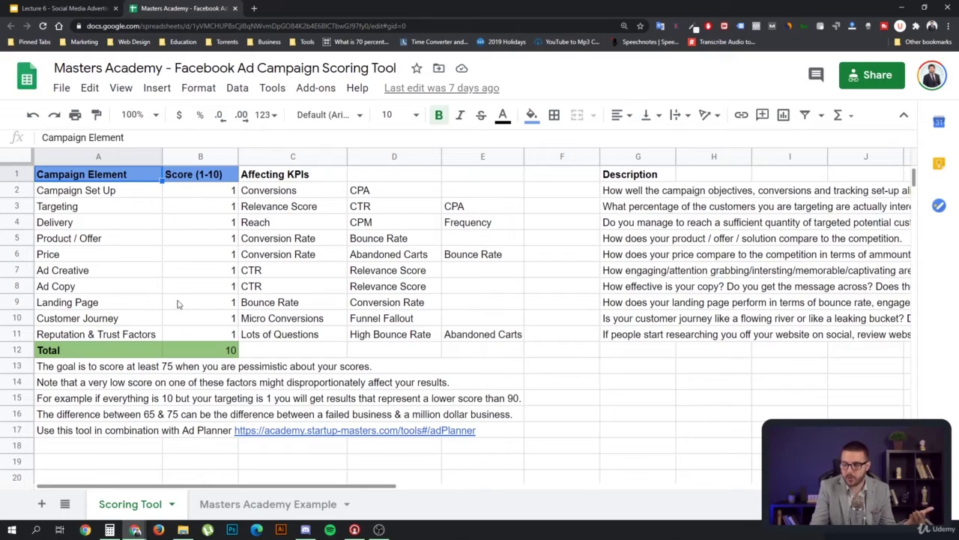
{"action": "left_click", "coordinate": [209, 197]}
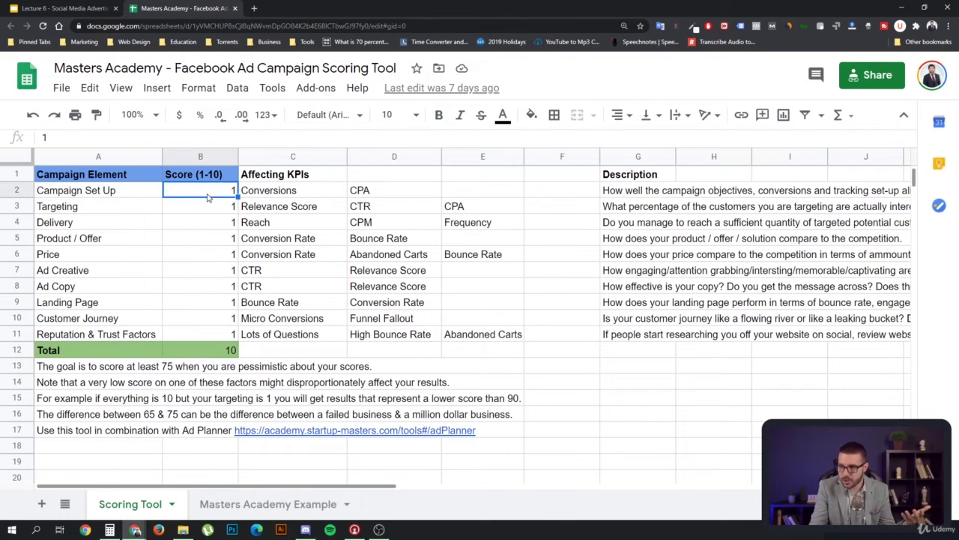
{"action": "left_click_drag", "start_coordinate": [105, 194], "coordinate": [113, 338]}
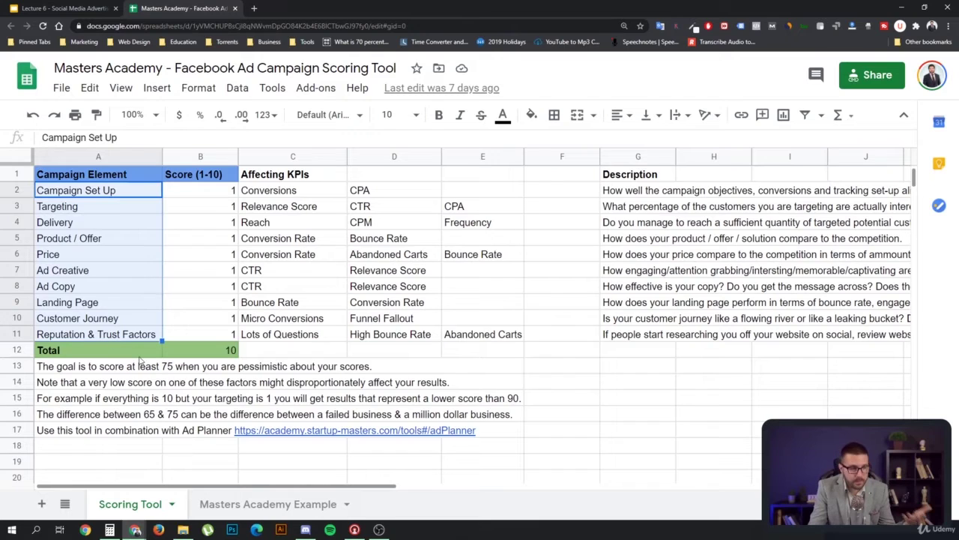
{"action": "left_click", "coordinate": [201, 198]}
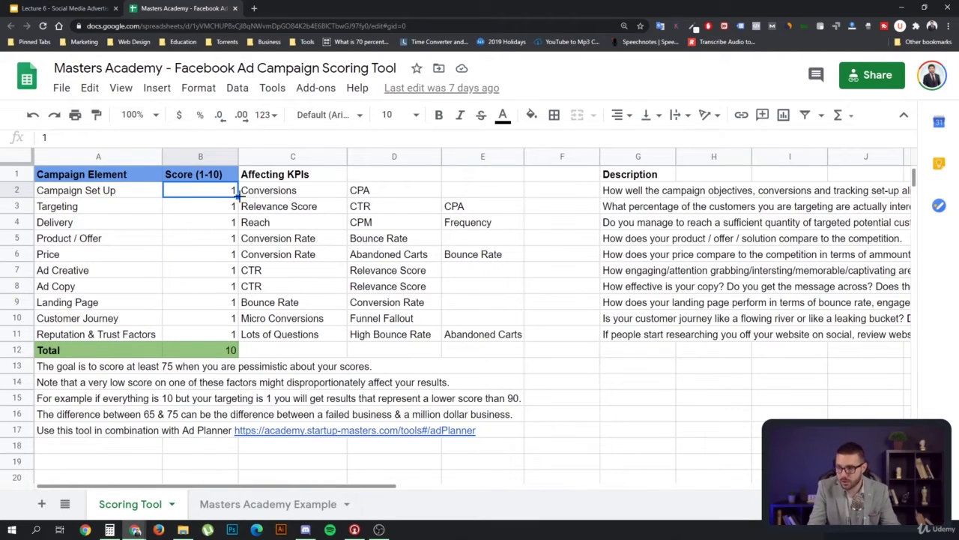
{"action": "left_click_drag", "start_coordinate": [300, 196], "coordinate": [468, 339]}
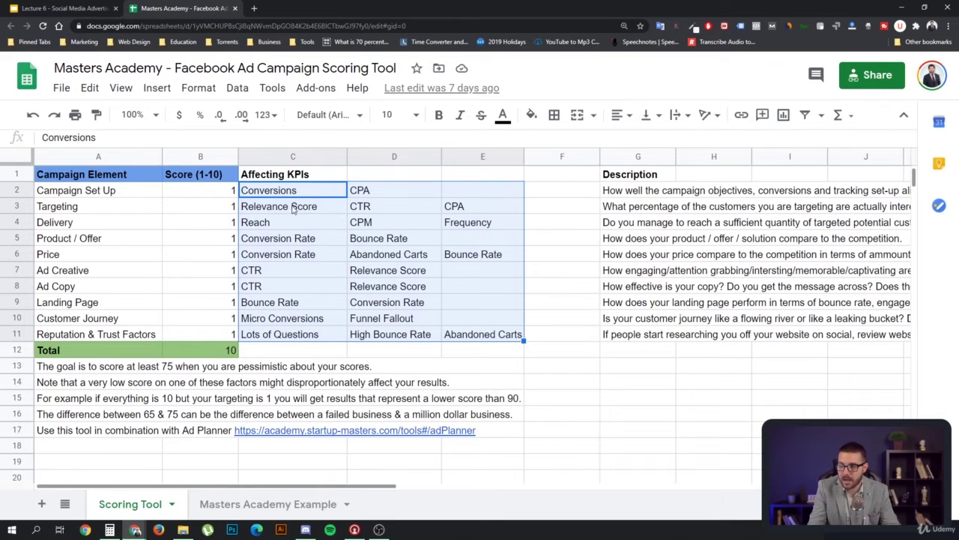
{"action": "left_click", "coordinate": [199, 198]}
{"action": "key", "text": "Left"}
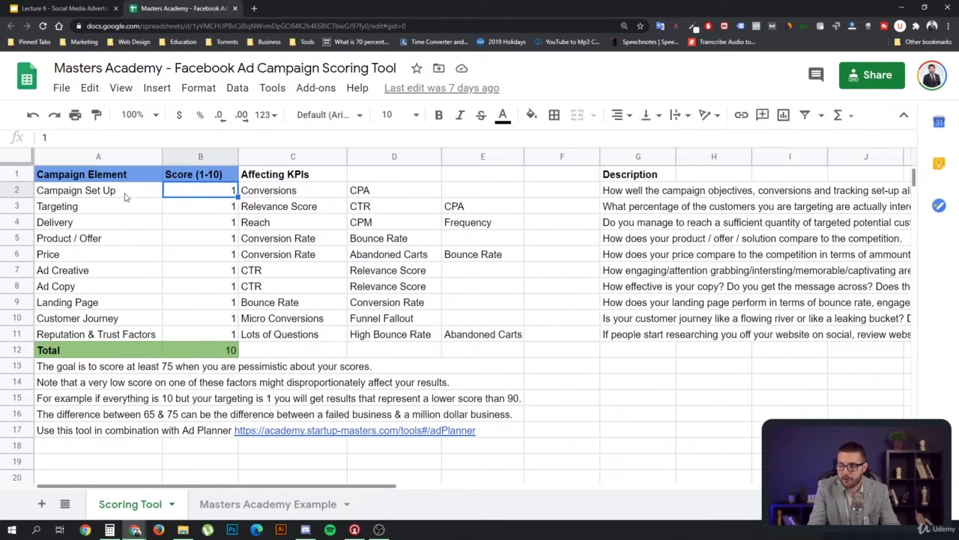
{"action": "key", "text": "Right"}
{"action": "left_click", "coordinate": [129, 196]}
{"action": "left_click_drag", "start_coordinate": [260, 197], "coordinate": [485, 338]}
{"action": "left_click_drag", "start_coordinate": [109, 191], "coordinate": [229, 334]}
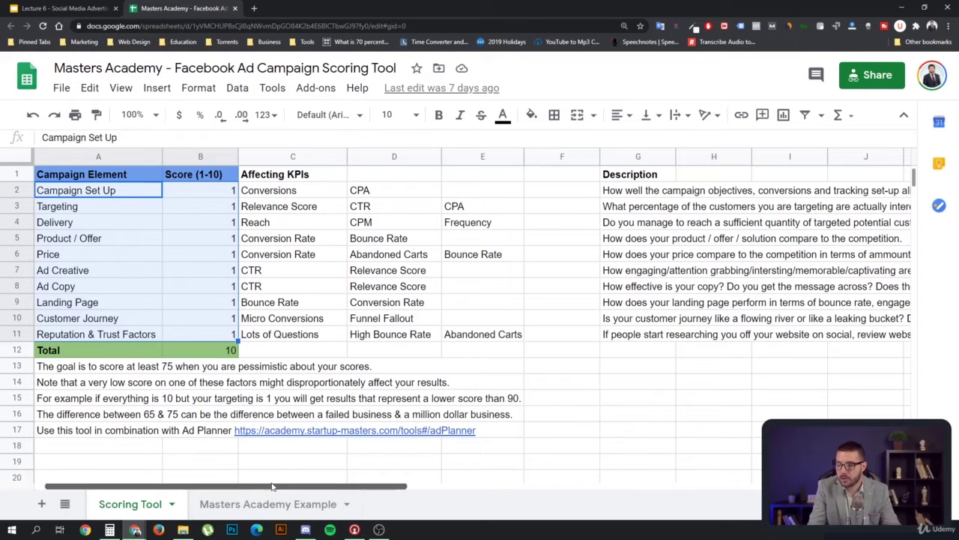
- Read the Description column entries, focusing on Campaign Set Up, Targeting and Delivery, and compare them with their campaign elements
{"action": "left_click_drag", "start_coordinate": [259, 487], "coordinate": [424, 493]}
{"action": "left_click", "coordinate": [246, 207]}
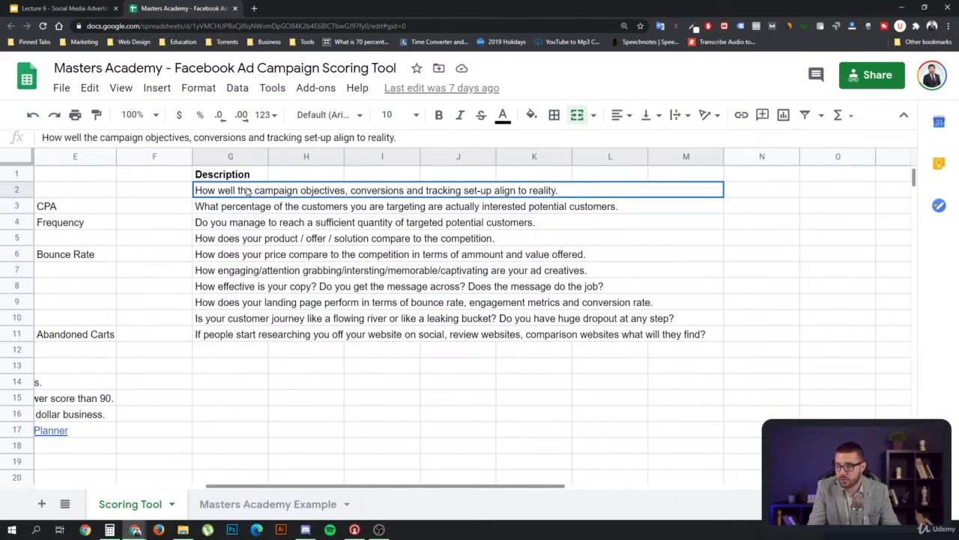
{"action": "left_click", "coordinate": [260, 222]}
{"action": "left_click", "coordinate": [263, 238]}
{"action": "left_click", "coordinate": [267, 267]}
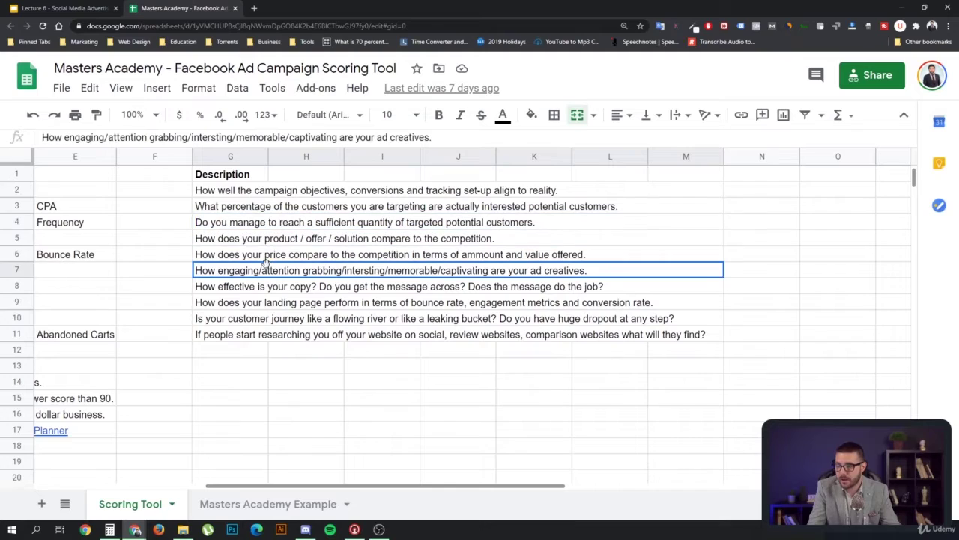
{"action": "left_click", "coordinate": [257, 192]}
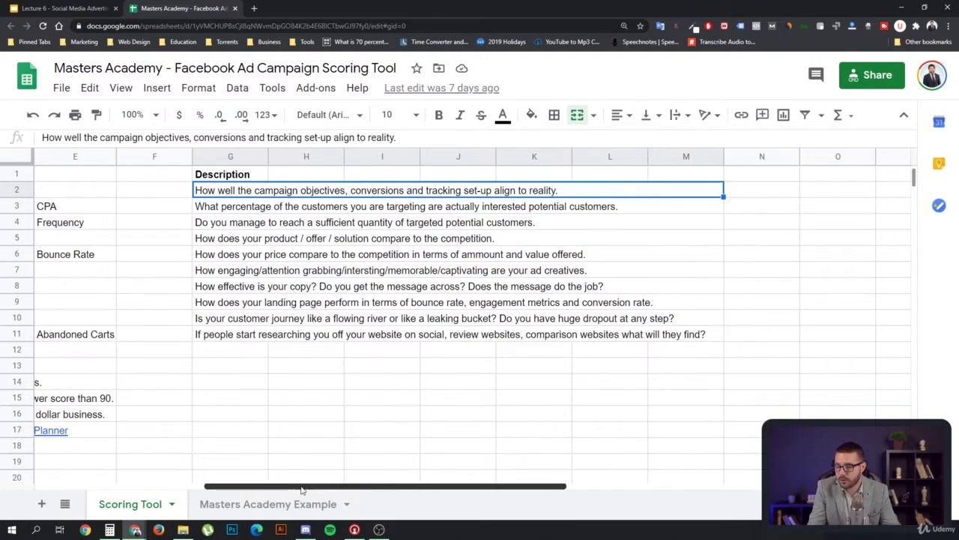
{"action": "left_click_drag", "start_coordinate": [301, 486], "coordinate": [240, 479]}
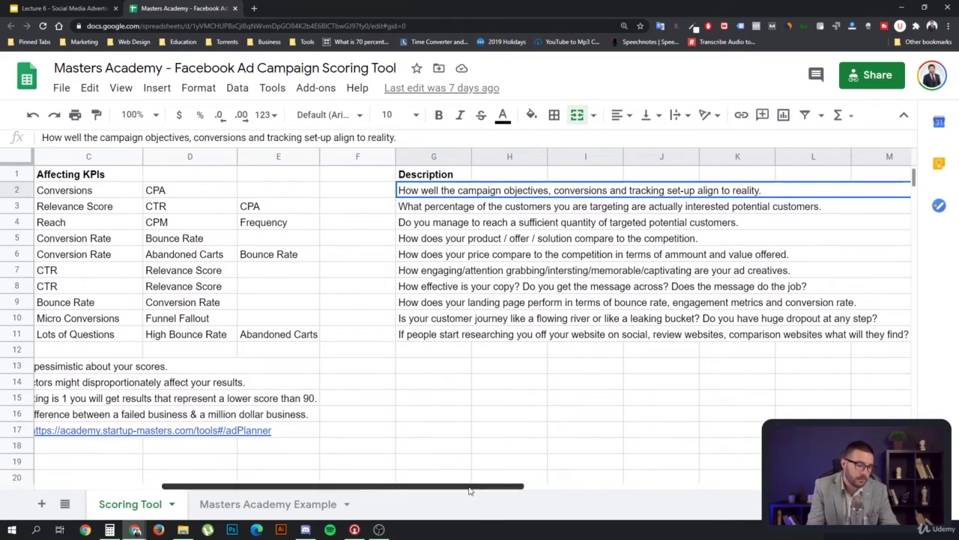
{"action": "left_click_drag", "start_coordinate": [472, 487], "coordinate": [273, 470]}
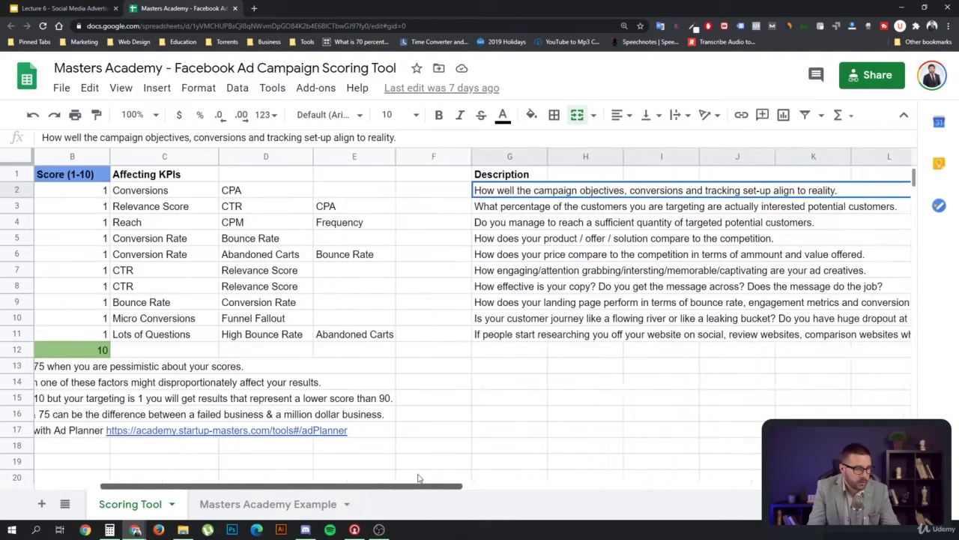
{"action": "left_click_drag", "start_coordinate": [427, 480], "coordinate": [534, 480]}
{"action": "left_click", "coordinate": [233, 206]}
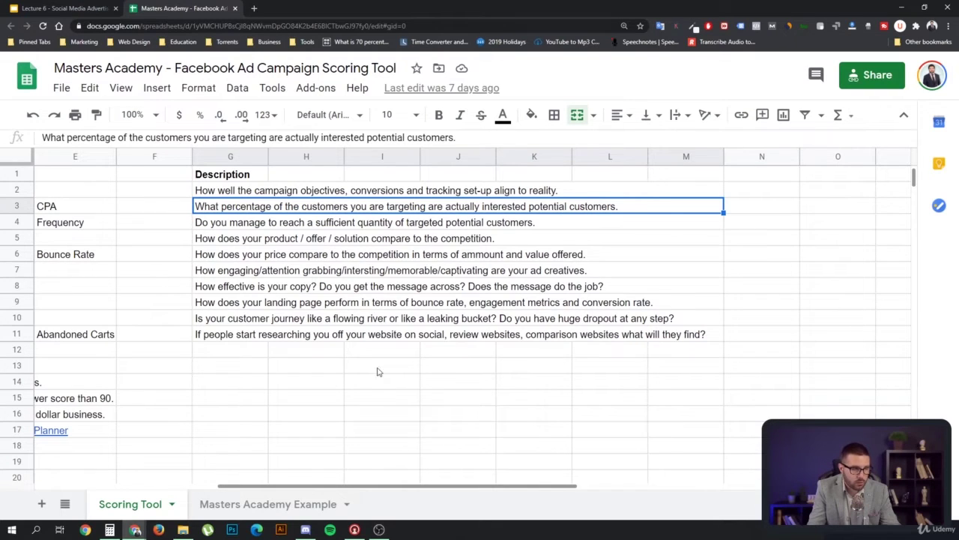
{"action": "left_click_drag", "start_coordinate": [382, 477], "coordinate": [233, 480]}
{"action": "left_click_drag", "start_coordinate": [325, 487], "coordinate": [300, 485]}
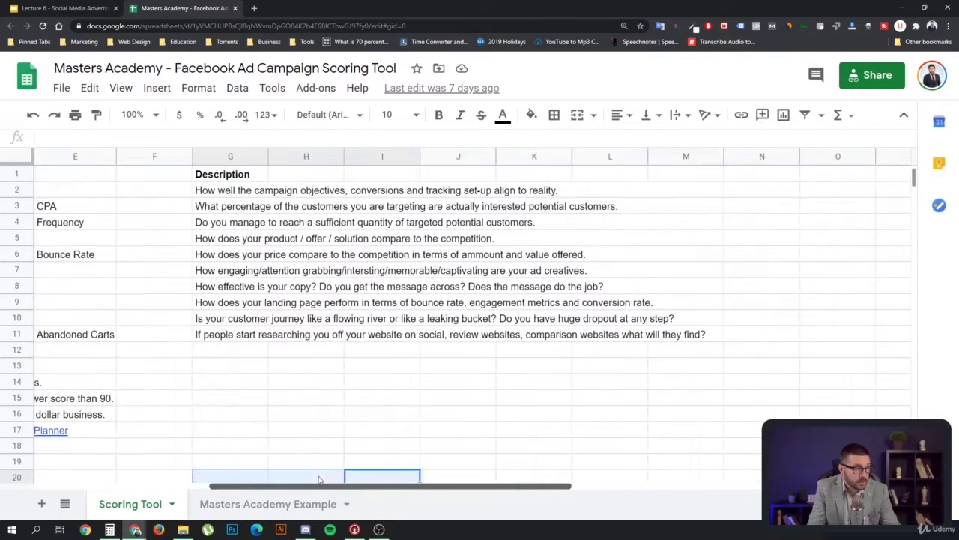
{"action": "left_click", "coordinate": [258, 223]}
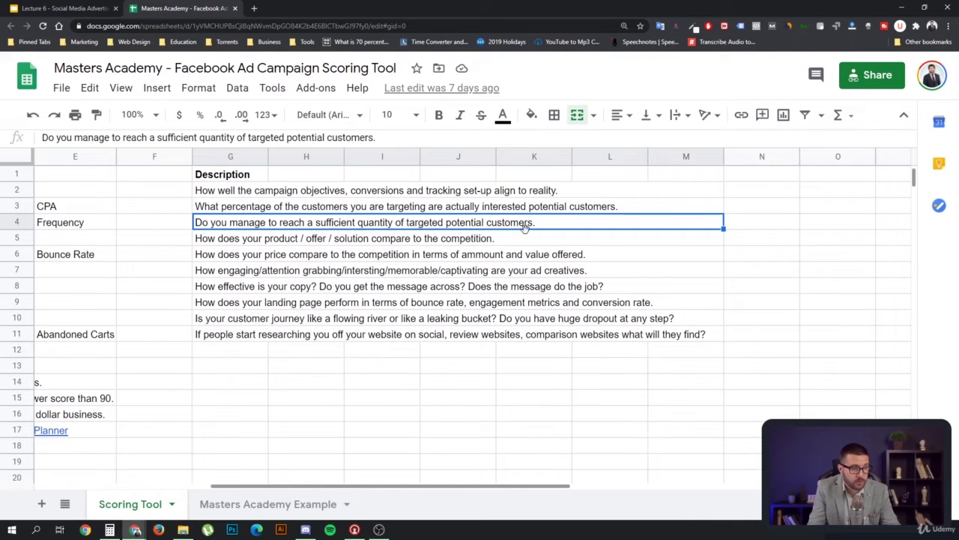
{"action": "left_click_drag", "start_coordinate": [333, 487], "coordinate": [157, 487]}
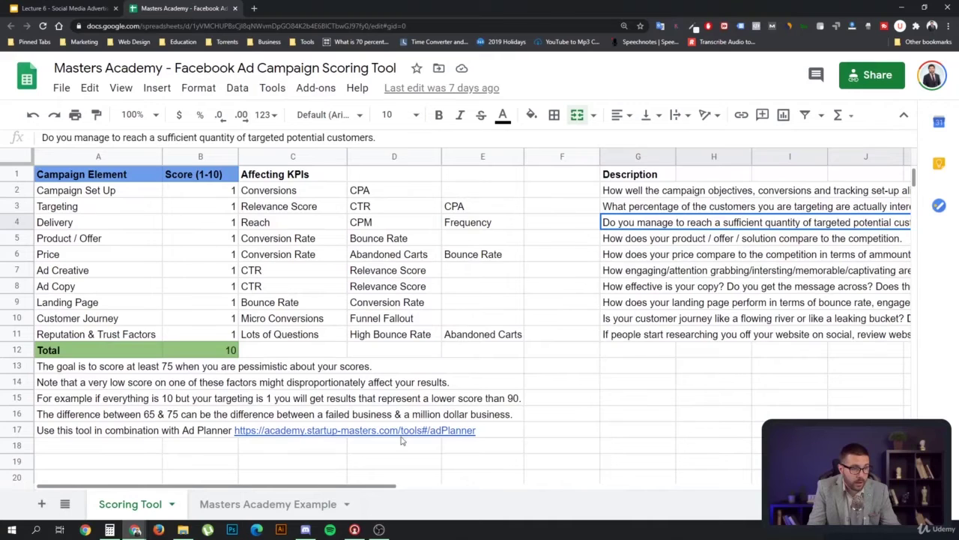
- Read the descriptions for Price, Ad Creative, Ad Copy, Landing Page, Customer Journey and Reputation & Trust Factors
{"action": "left_click_drag", "start_coordinate": [425, 485], "coordinate": [556, 486]}
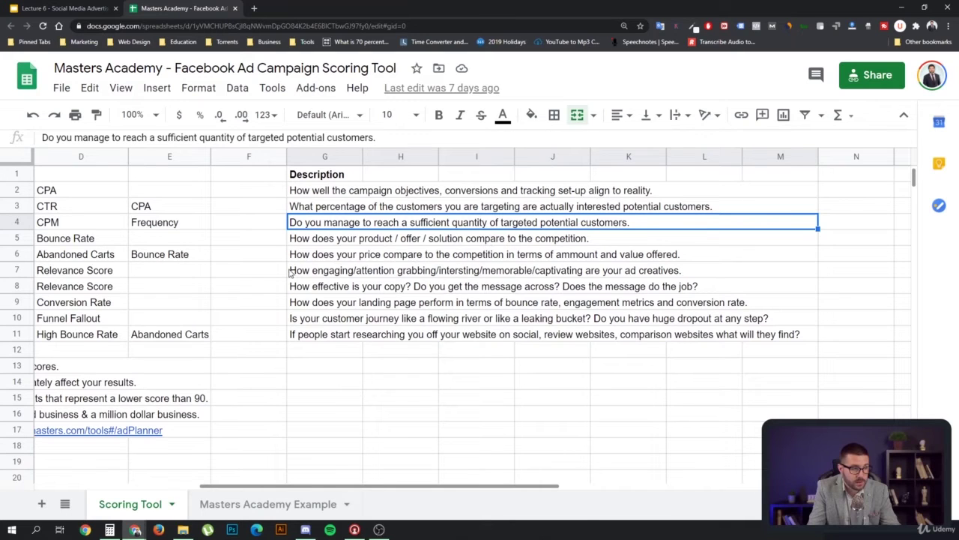
{"action": "left_click", "coordinate": [310, 257]}
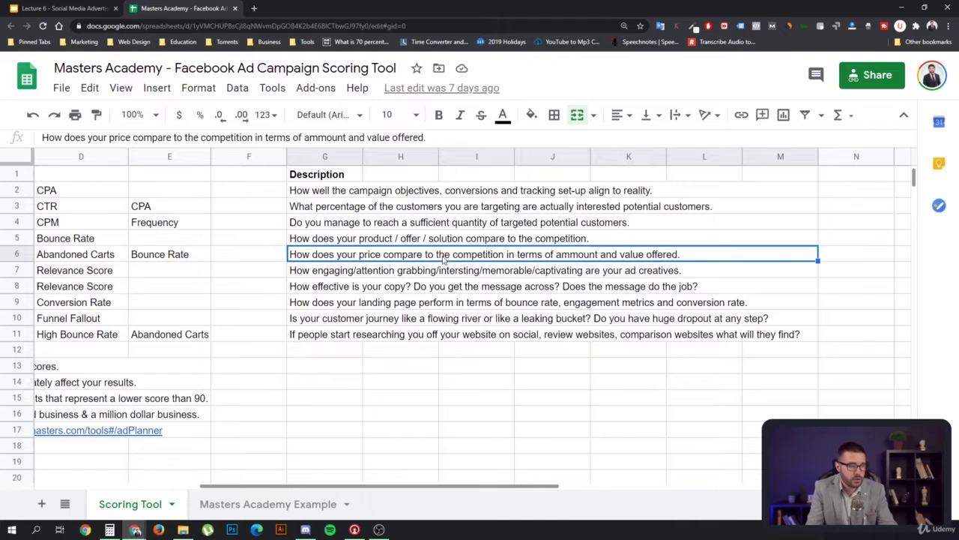
{"action": "left_click", "coordinate": [359, 276]}
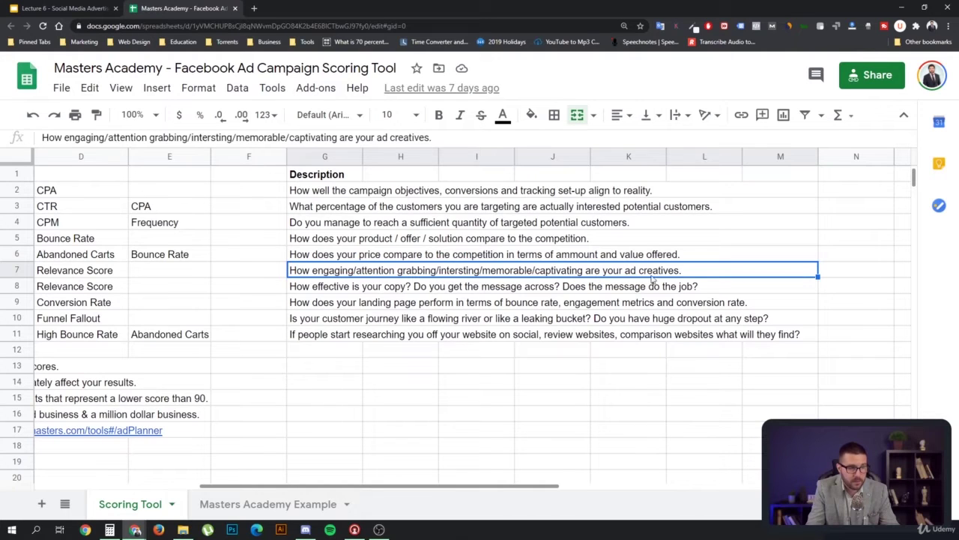
{"action": "left_click", "coordinate": [332, 293]}
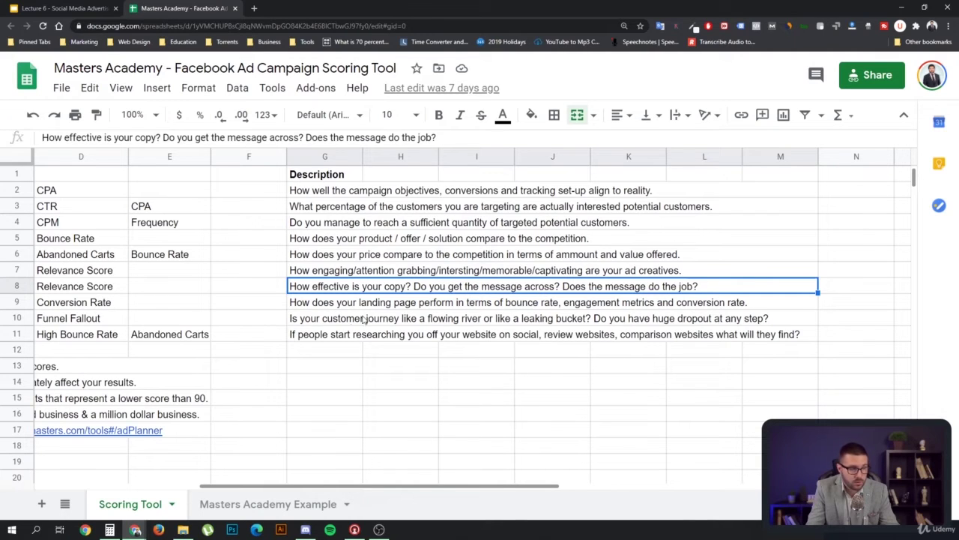
{"action": "left_click", "coordinate": [382, 302]}
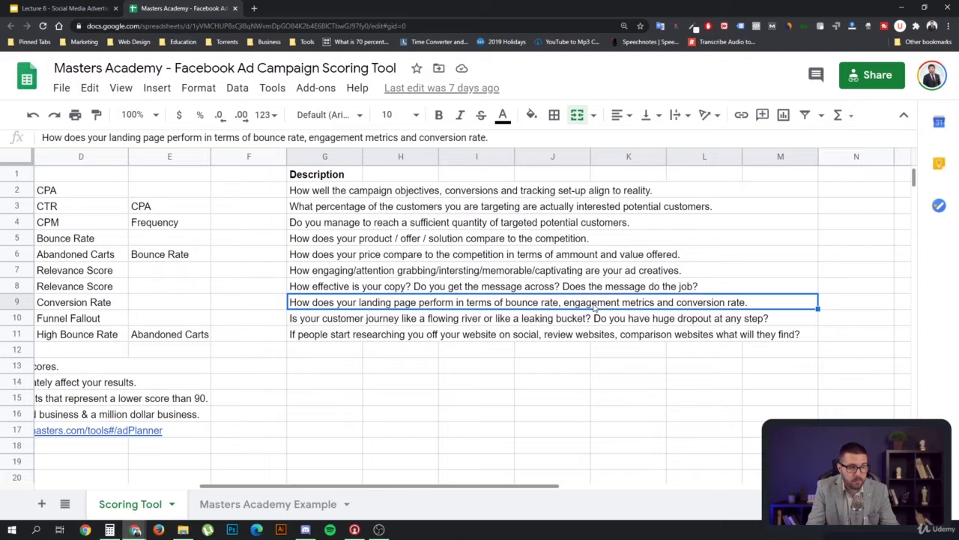
{"action": "left_click", "coordinate": [359, 324]}
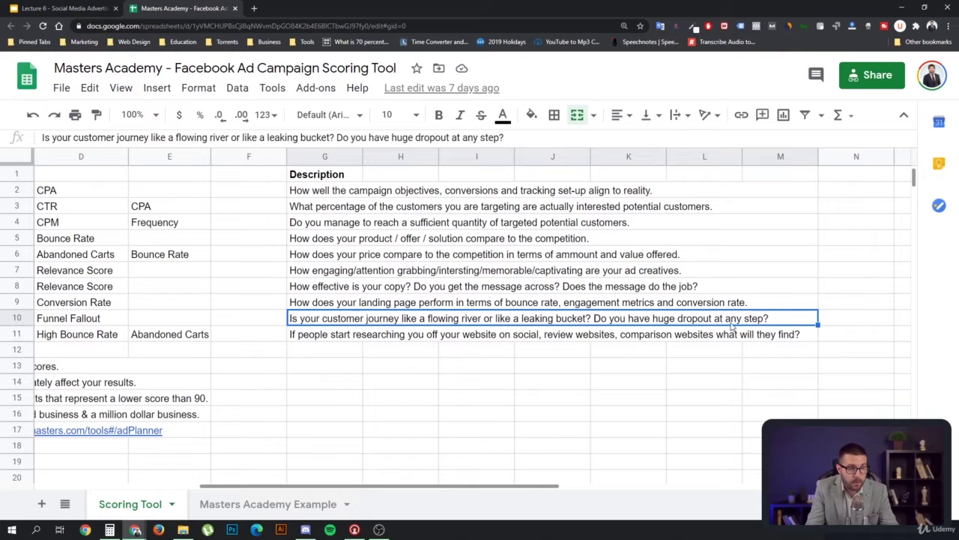
{"action": "left_click", "coordinate": [324, 339]}
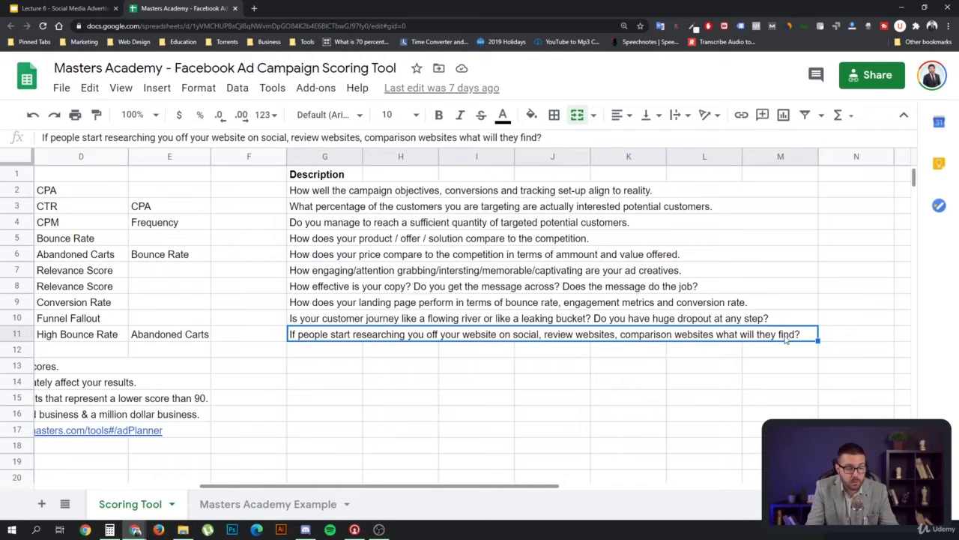
{"action": "left_click_drag", "start_coordinate": [546, 487], "coordinate": [381, 486]}
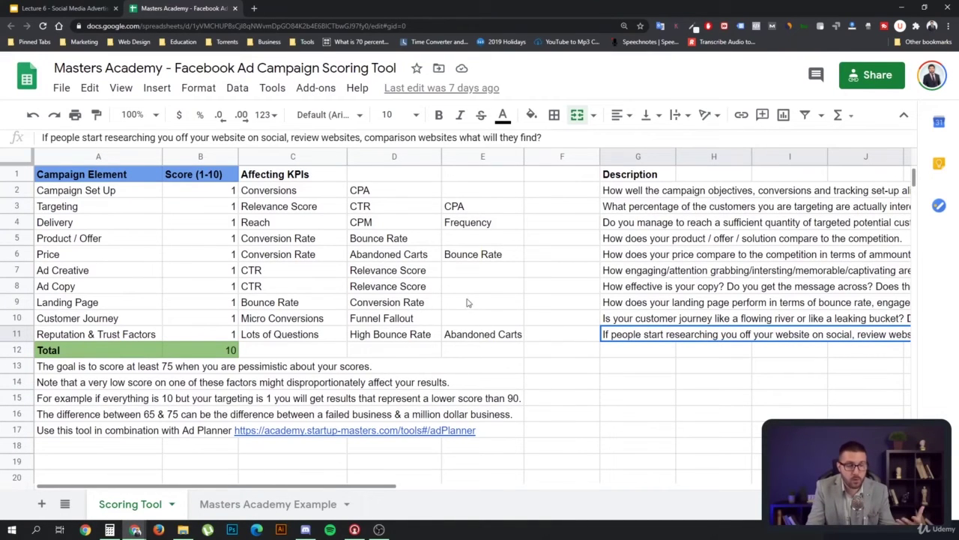
- Set the Campaign Set Up score to 8 and the Targeting score to 6
{"action": "left_click", "coordinate": [223, 196]}
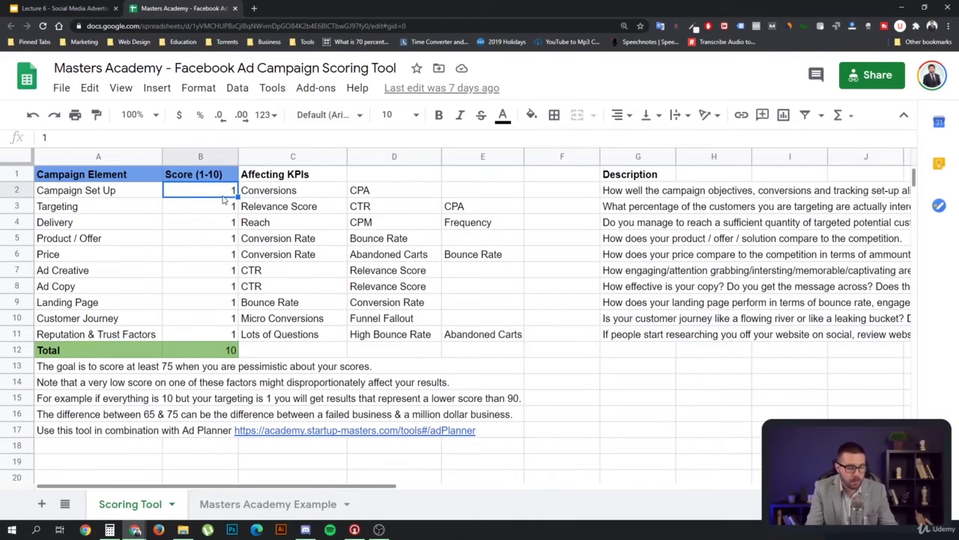
{"action": "type", "text": "8"}
{"action": "key", "text": "Return"}
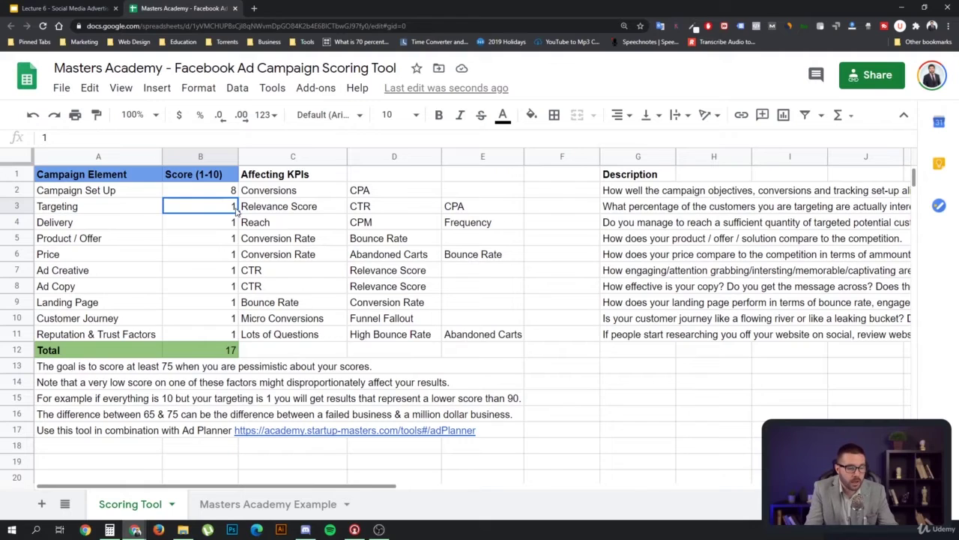
{"action": "type", "text": "6"}
{"action": "key", "text": "Return"}
{"action": "key", "text": "Up"}
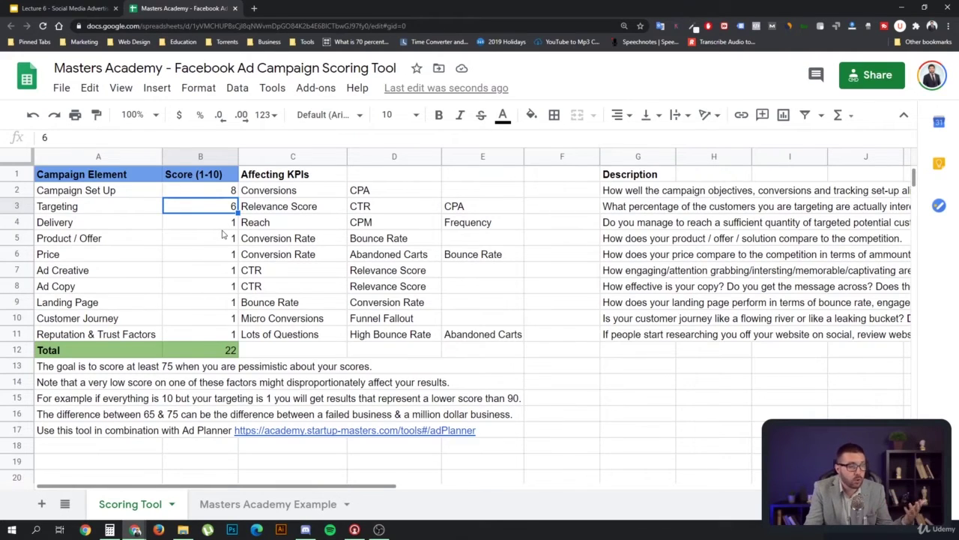
- Set the Delivery score to 5 and the Product / Offer score to 8
{"action": "left_click", "coordinate": [231, 224]}
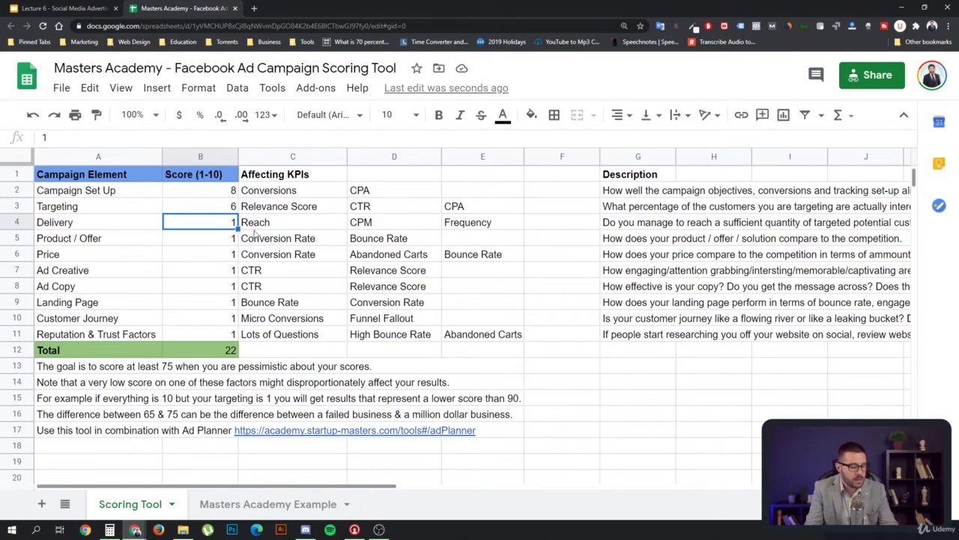
{"action": "type", "text": "5"}
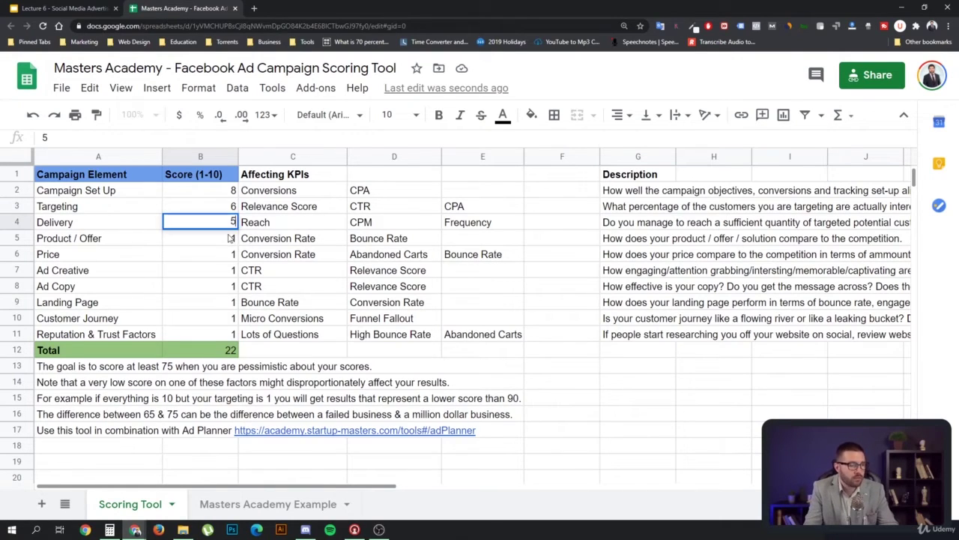
{"action": "left_click", "coordinate": [669, 229]}
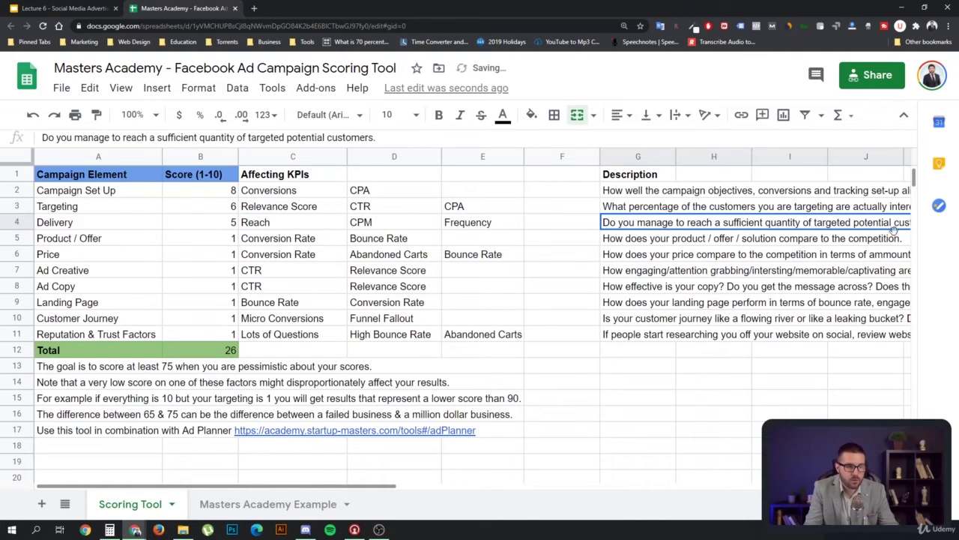
{"action": "left_click", "coordinate": [221, 241]}
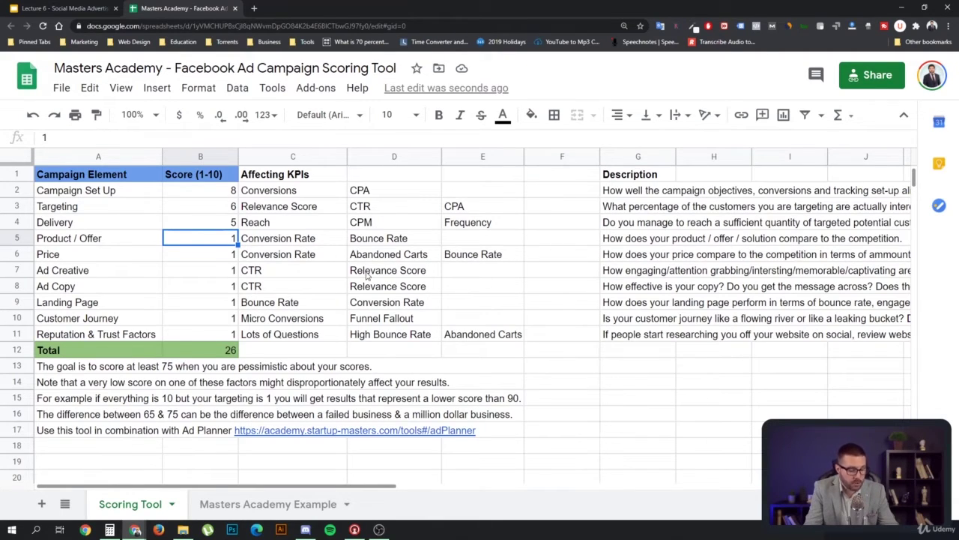
{"action": "type", "text": "8"}
{"action": "key", "text": "Return"}
{"action": "left_click", "coordinate": [231, 238]}
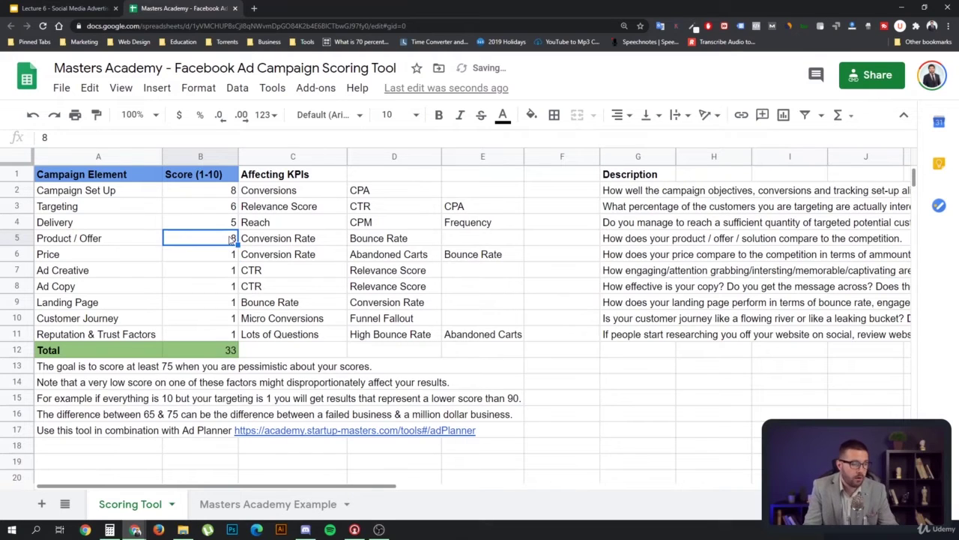
- Set the Price score to 5 and check the description of the Price element
{"action": "left_click", "coordinate": [222, 260]}
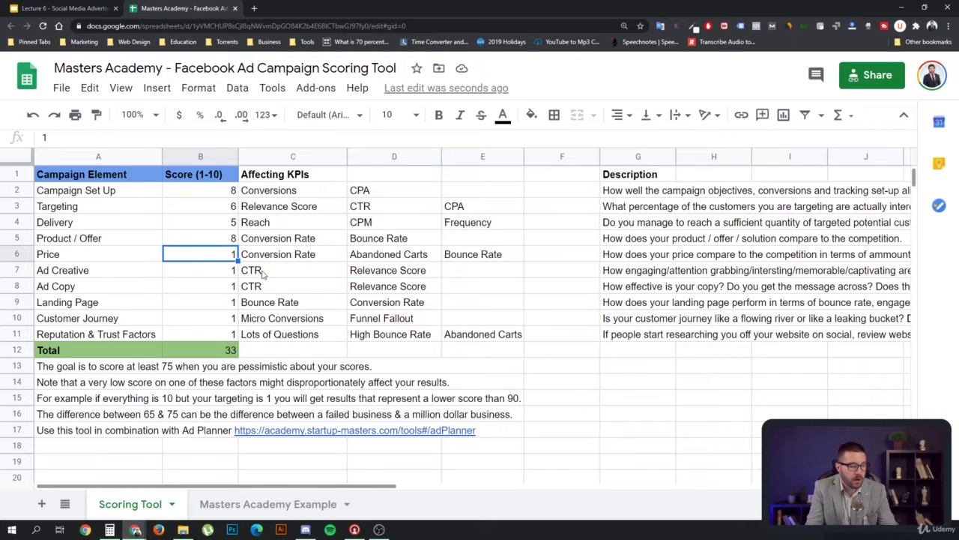
{"action": "type", "text": "5"}
{"action": "left_click", "coordinate": [224, 271]}
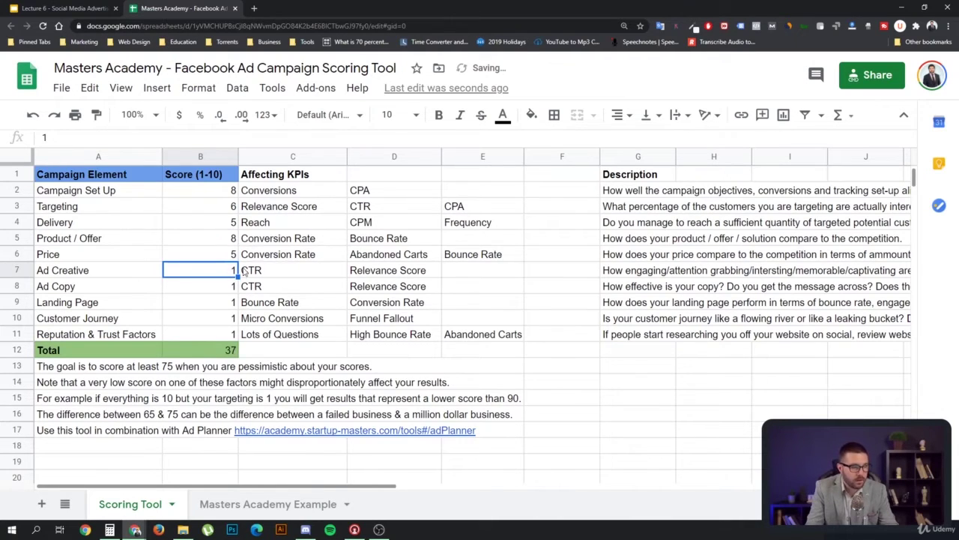
{"action": "left_click", "coordinate": [639, 259]}
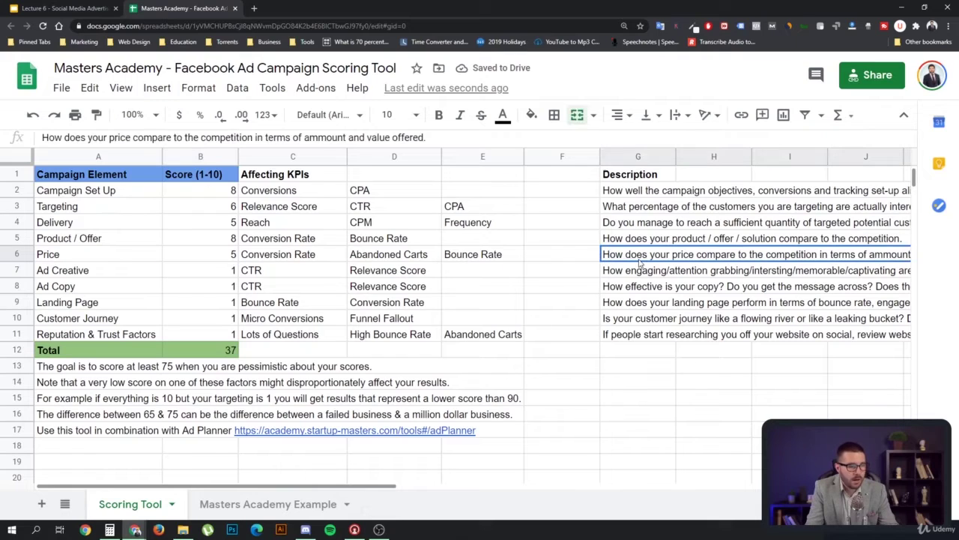
- Set the Ad Creative score to 8 and the Ad Copy score to 5
{"action": "left_click", "coordinate": [232, 273]}
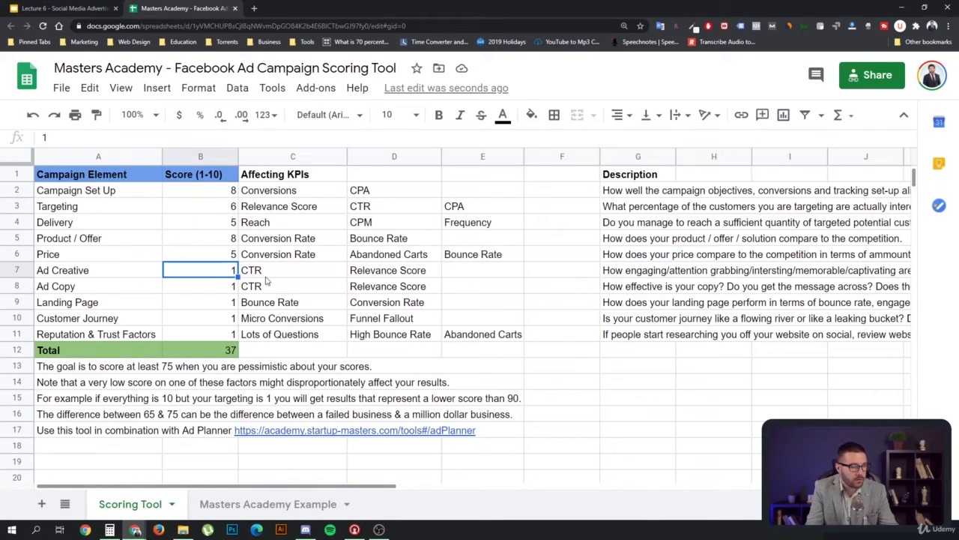
{"action": "type", "text": "8"}
{"action": "key", "text": "Return"}
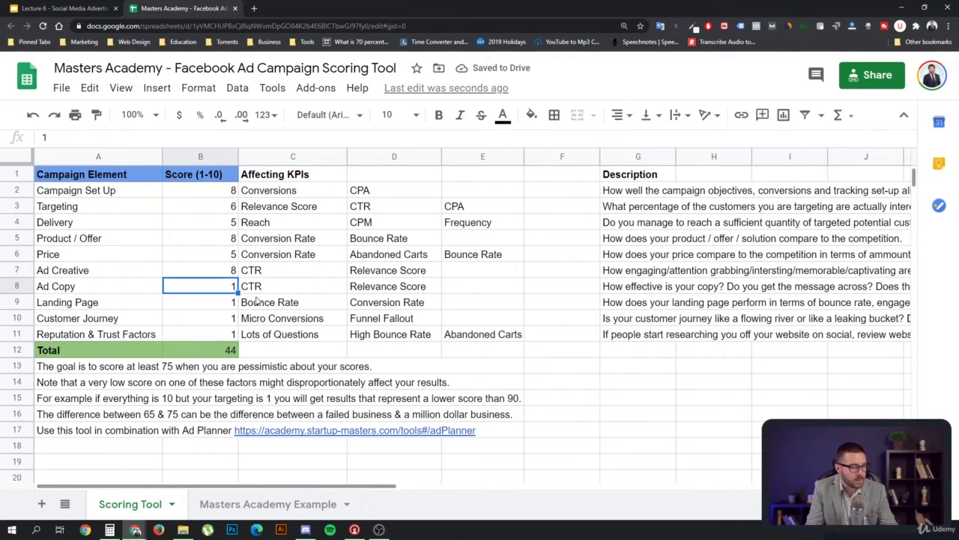
{"action": "type", "text": "5"}
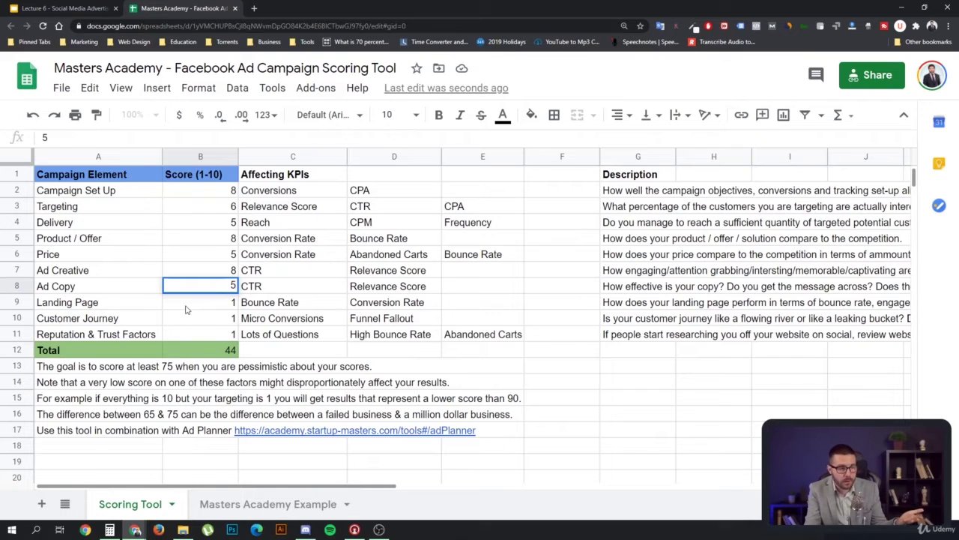
- Set the Landing Page score to 6
{"action": "left_click", "coordinate": [216, 305]}
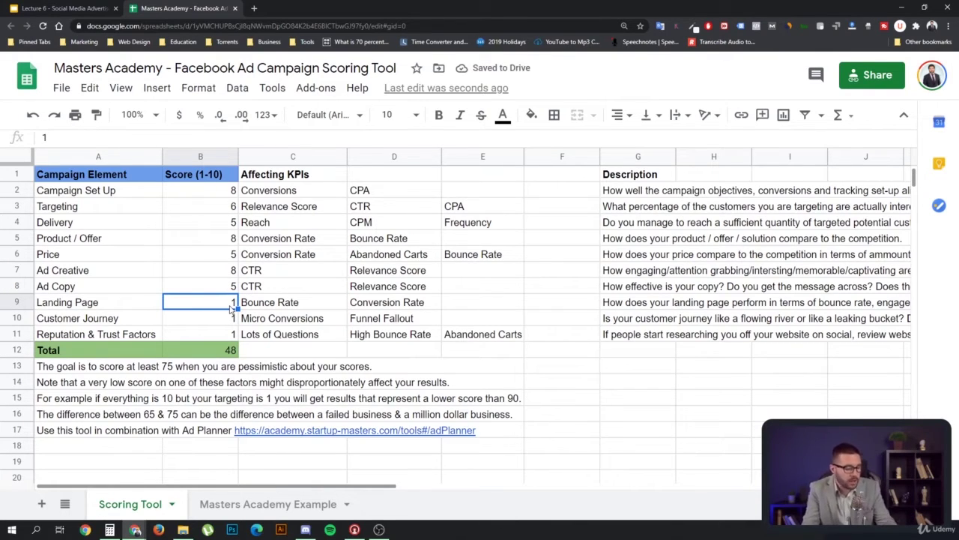
{"action": "type", "text": "6"}
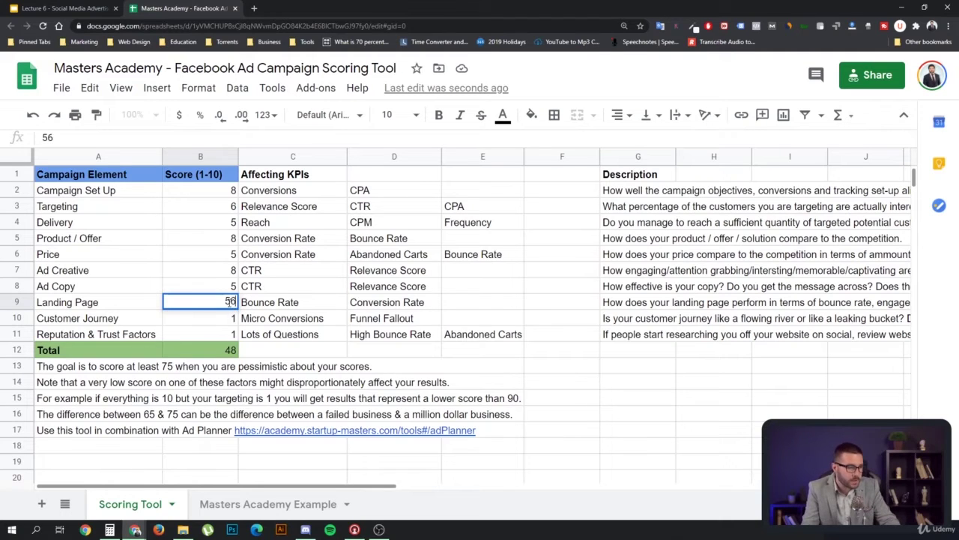
{"action": "left_click", "coordinate": [210, 320]}
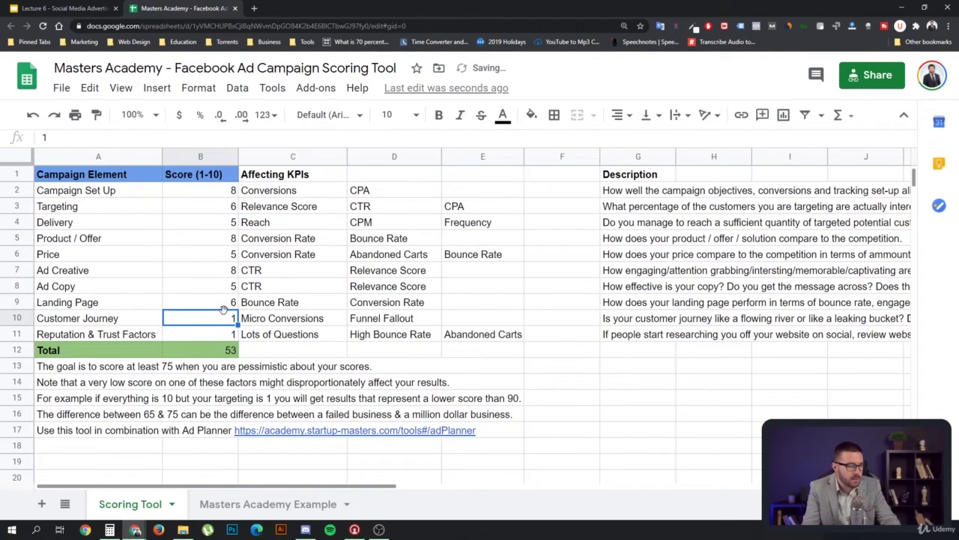
- Change the Landing Page score to 5
{"action": "left_click", "coordinate": [229, 304]}
{"action": "type", "text": "5"}
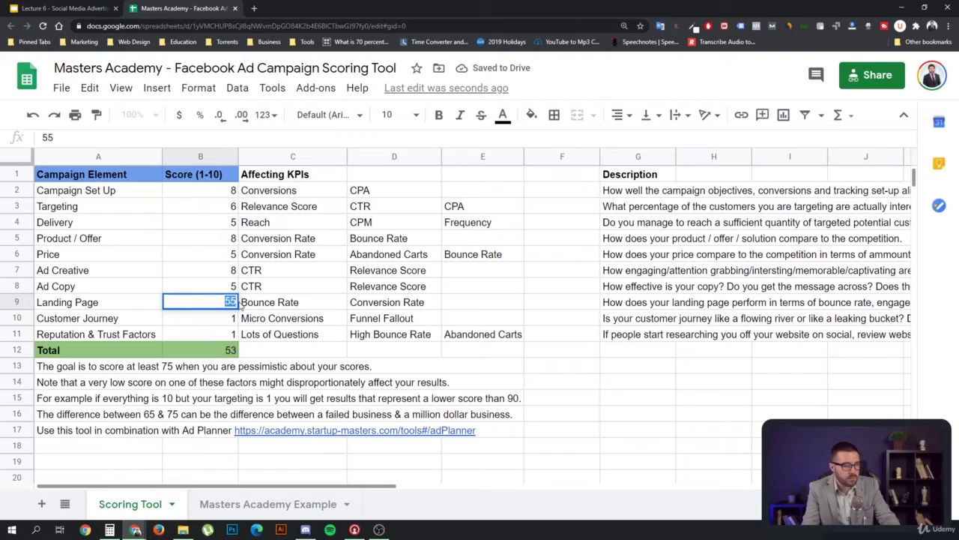
{"action": "left_click", "coordinate": [222, 320]}
{"action": "left_click", "coordinate": [226, 309]}
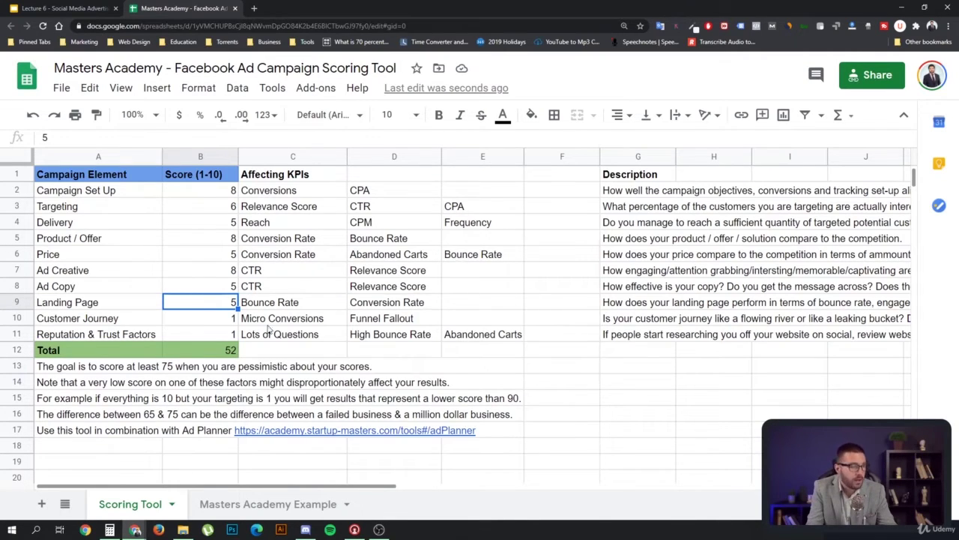
- Set the Customer Journey score to 6
{"action": "left_click", "coordinate": [225, 323]}
{"action": "double_click", "coordinate": [224, 322]}
{"action": "left_click_drag", "start_coordinate": [227, 322], "coordinate": [243, 324]}
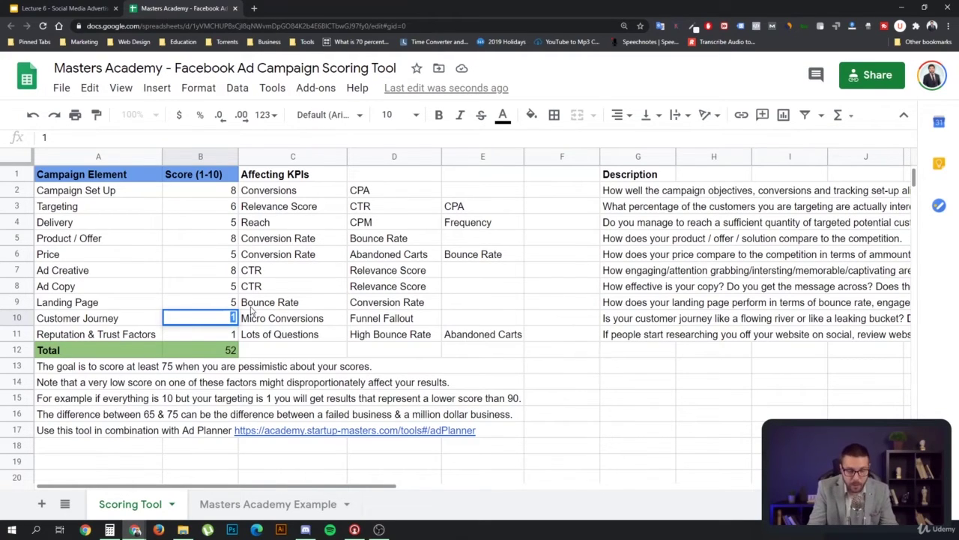
{"action": "type", "text": "6"}
{"action": "left_click", "coordinate": [220, 339]}
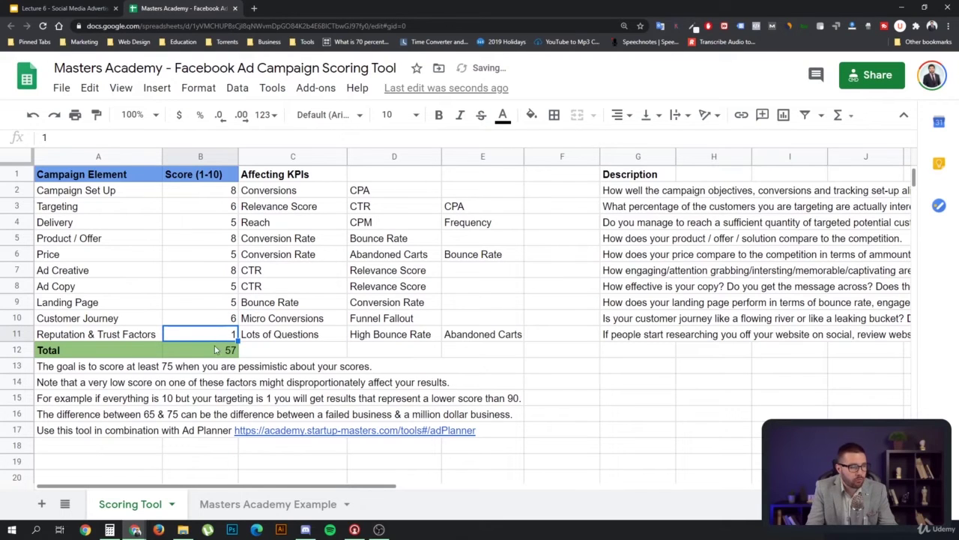
- Check the Reputation & Trust Factors score, the total and the notes below it on the target score and very low scores
{"action": "double_click", "coordinate": [229, 334]}
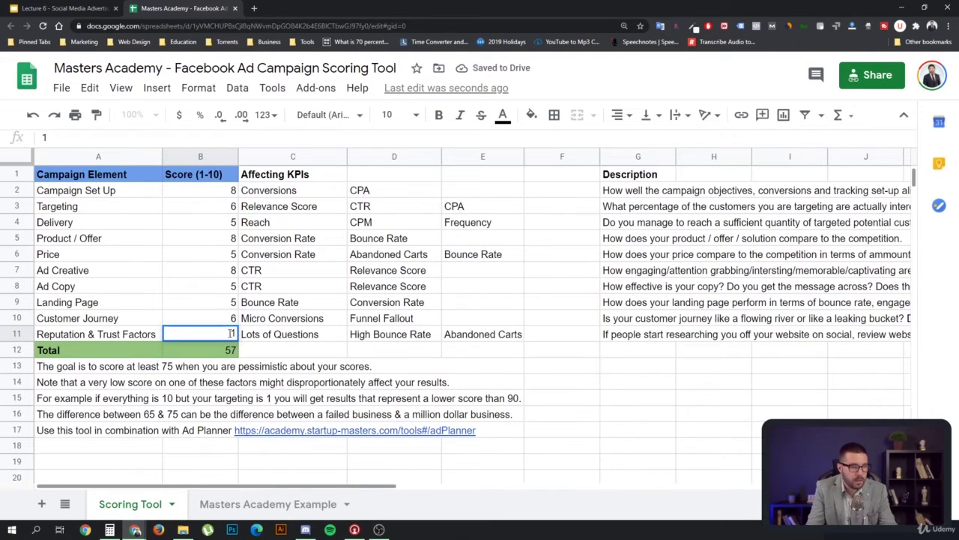
{"action": "key", "text": "Escape"}
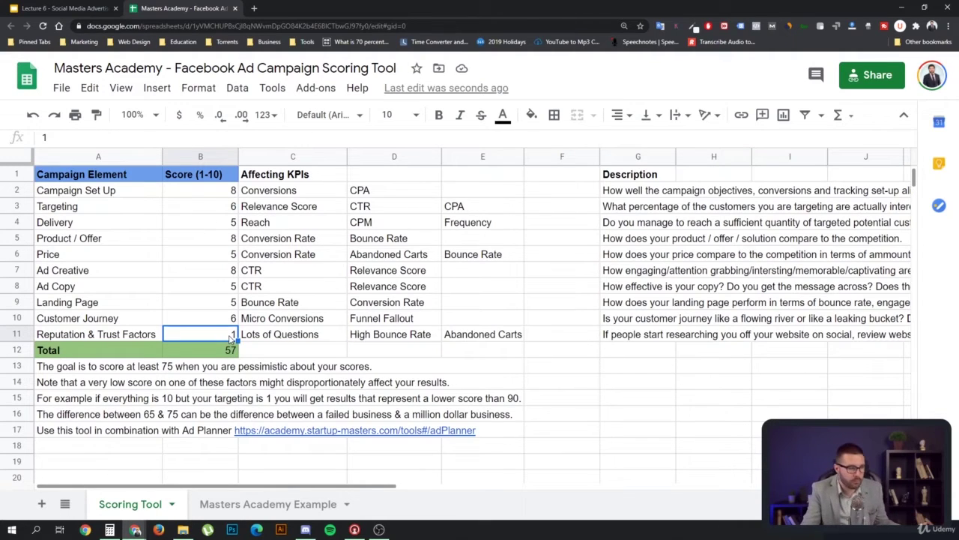
{"action": "left_click", "coordinate": [229, 351]}
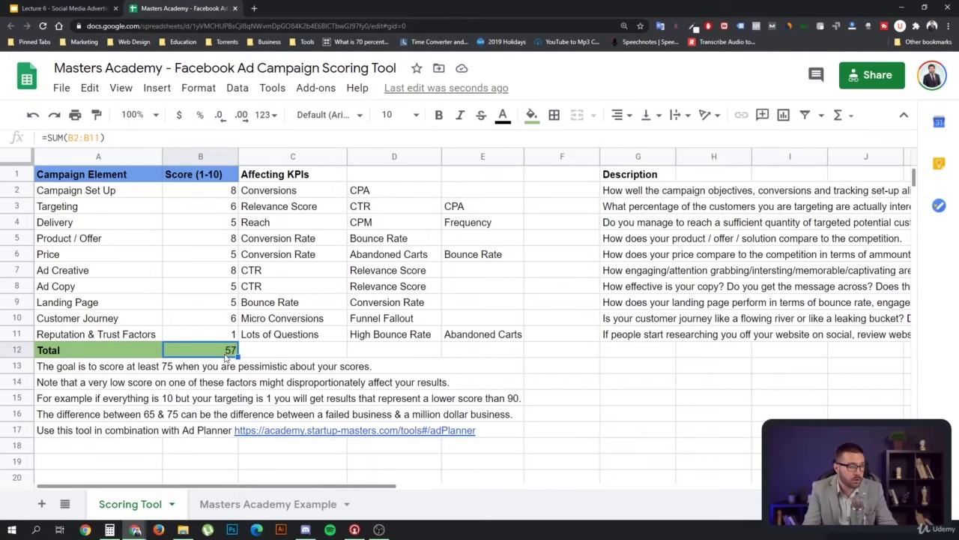
{"action": "left_click", "coordinate": [112, 383]}
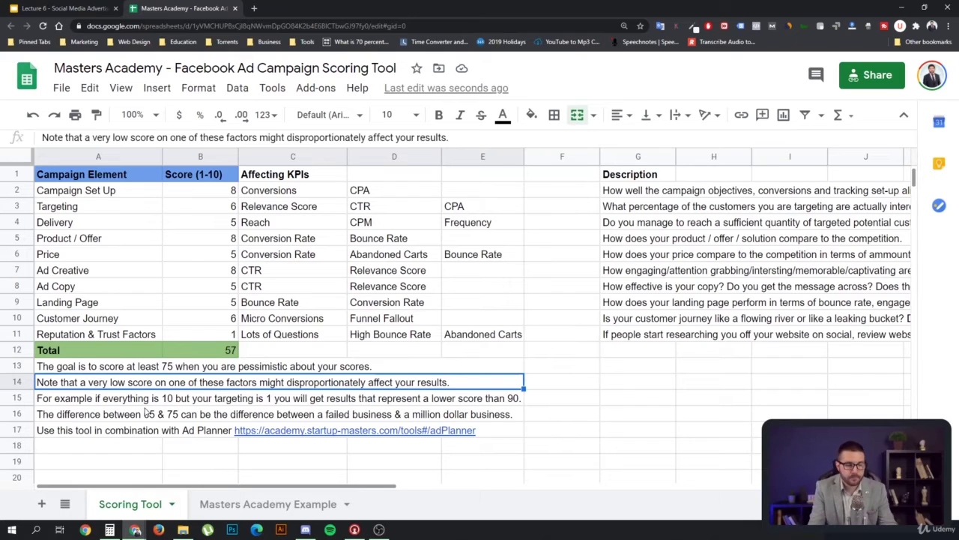
{"action": "left_click", "coordinate": [127, 370]}
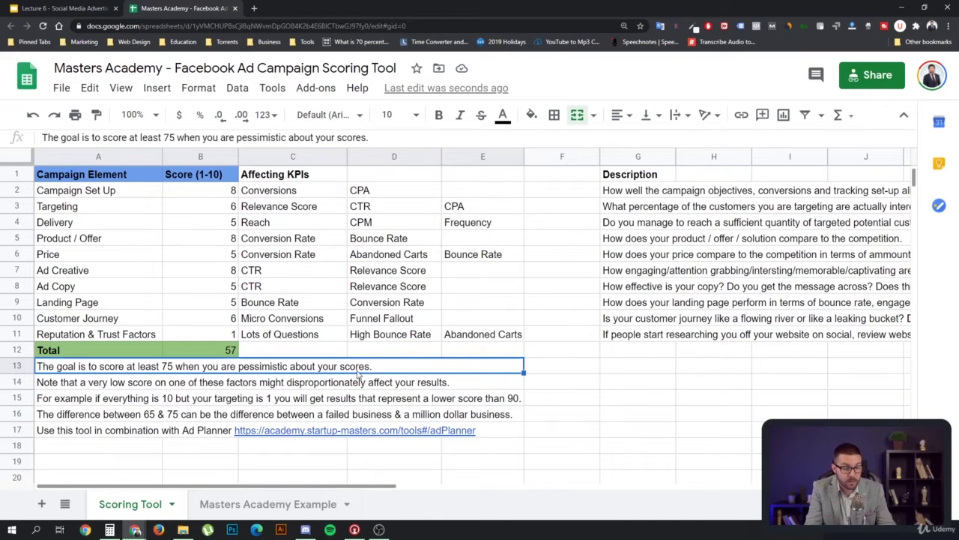
- Review the example scores for Campaign Set Up, Targeting, Delivery, Product / Offer, Price and Ad Creative
{"action": "left_click", "coordinate": [219, 245]}
{"action": "left_click", "coordinate": [213, 275]}
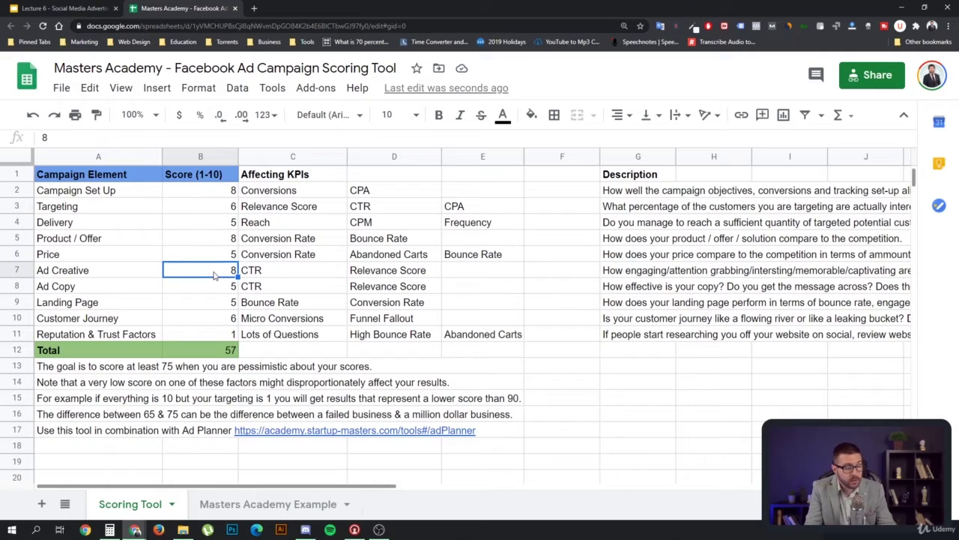
{"action": "left_click", "coordinate": [222, 194]}
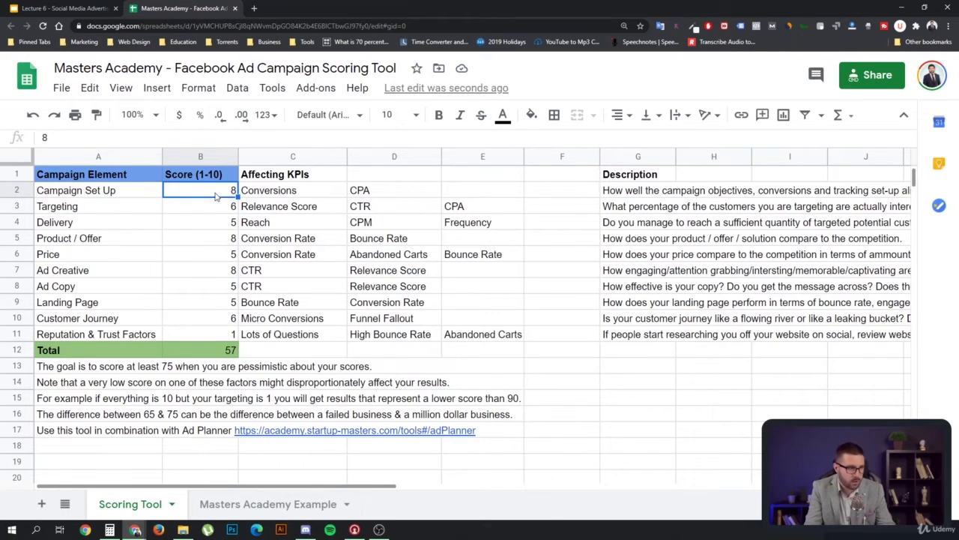
{"action": "left_click", "coordinate": [224, 206]}
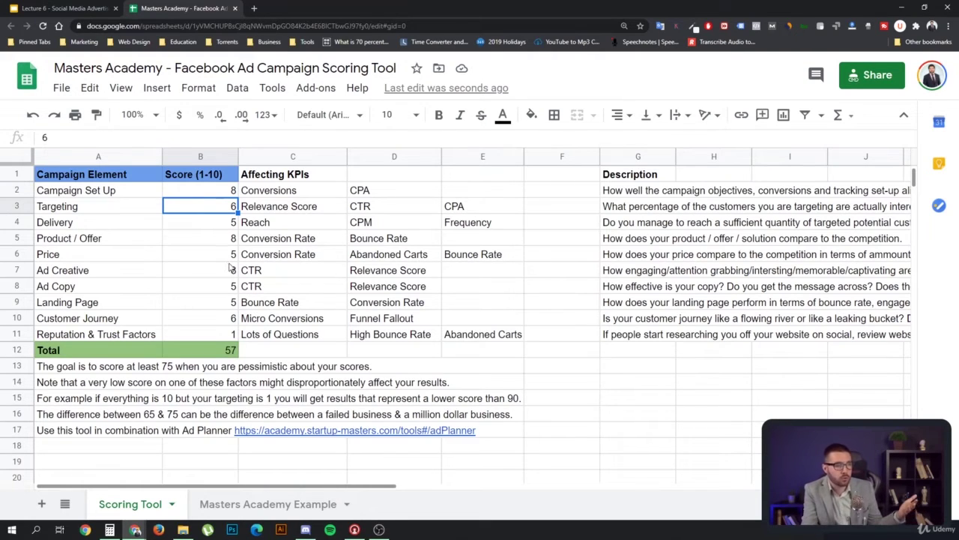
{"action": "left_click", "coordinate": [214, 223]}
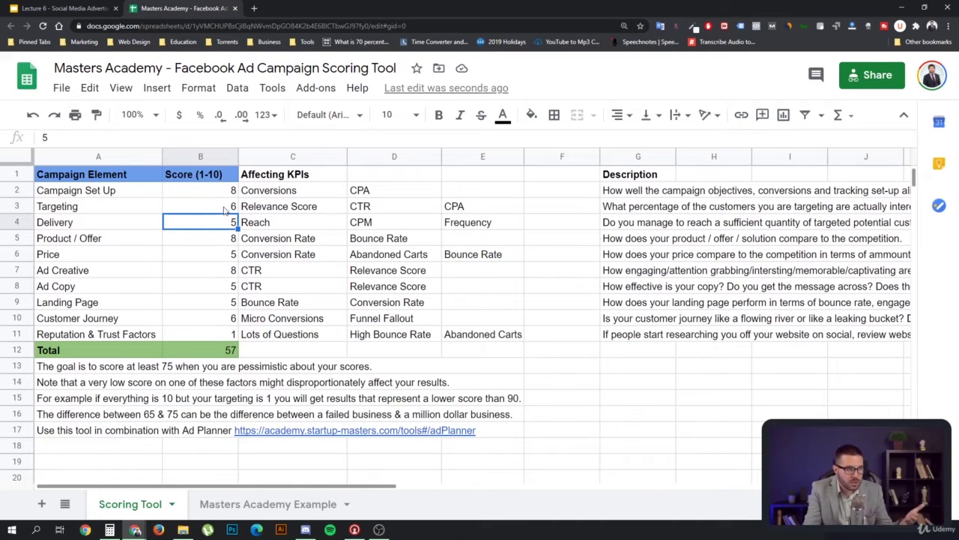
{"action": "left_click", "coordinate": [225, 211]}
{"action": "left_click", "coordinate": [224, 223]}
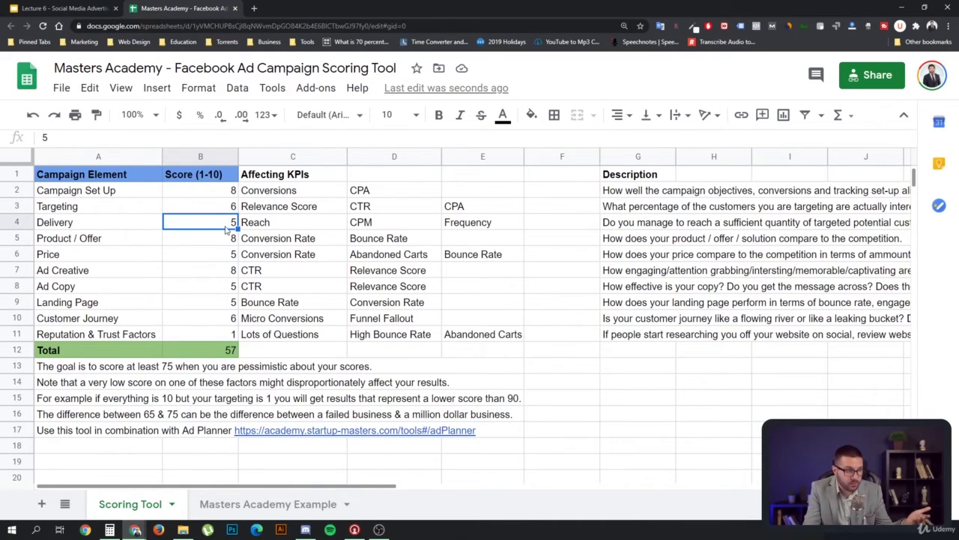
{"action": "left_click", "coordinate": [219, 257]}
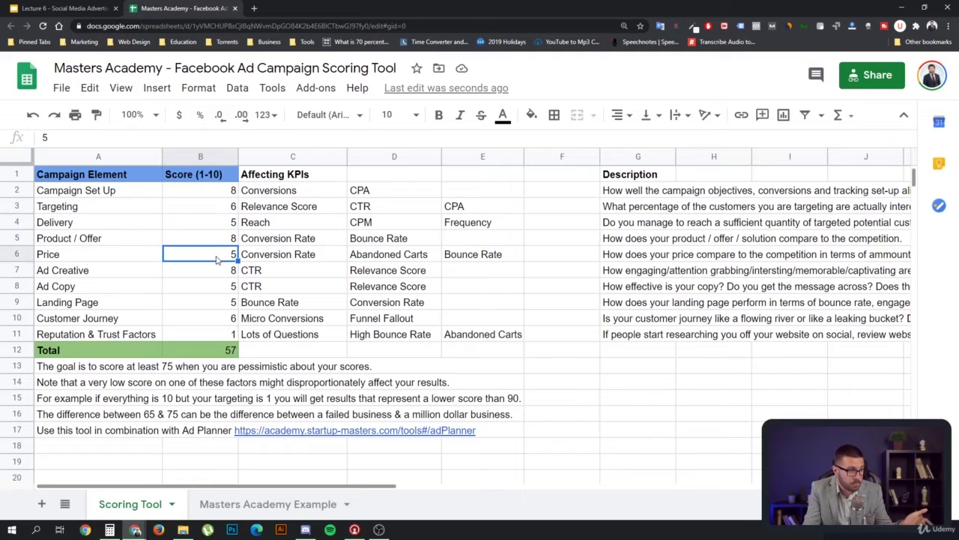
{"action": "left_click", "coordinate": [224, 222]}
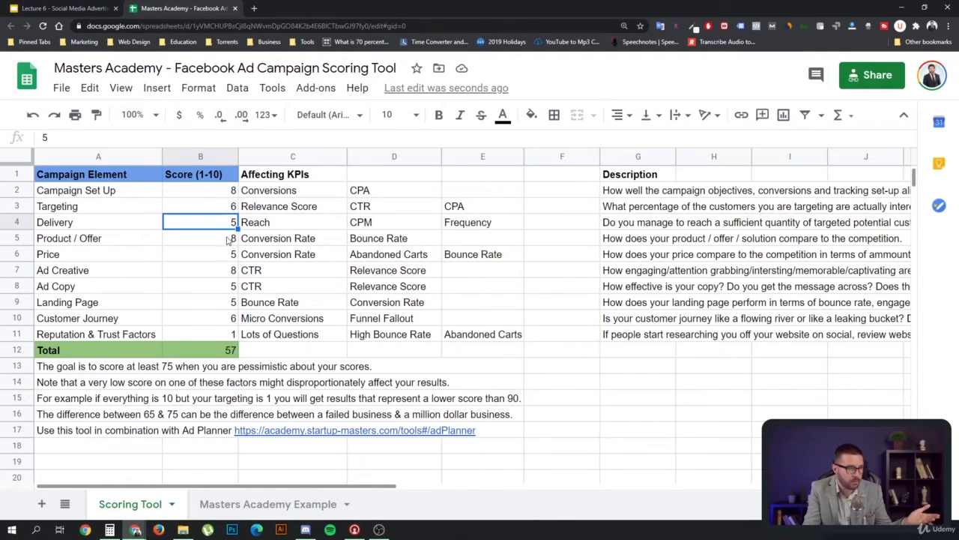
{"action": "left_click", "coordinate": [229, 240]}
- Set the Price score to 7
{"action": "left_click", "coordinate": [221, 257]}
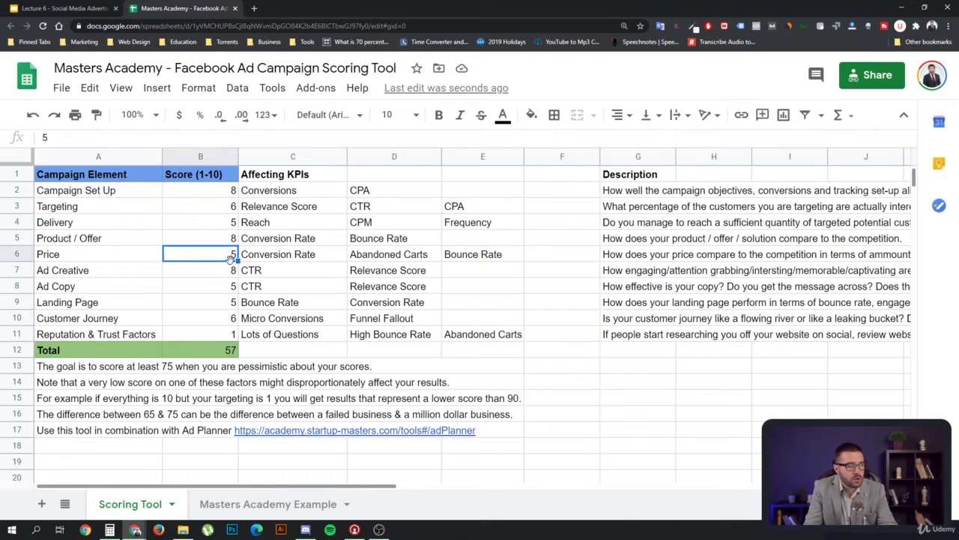
{"action": "double_click", "coordinate": [232, 255]}
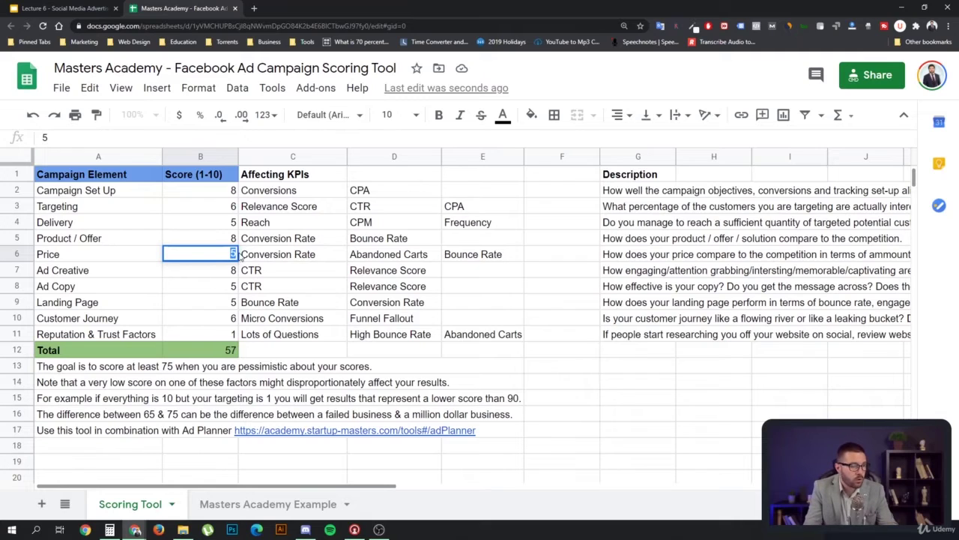
{"action": "type", "text": "7"}
{"action": "key", "text": "Return"}
{"action": "left_click", "coordinate": [230, 259]}
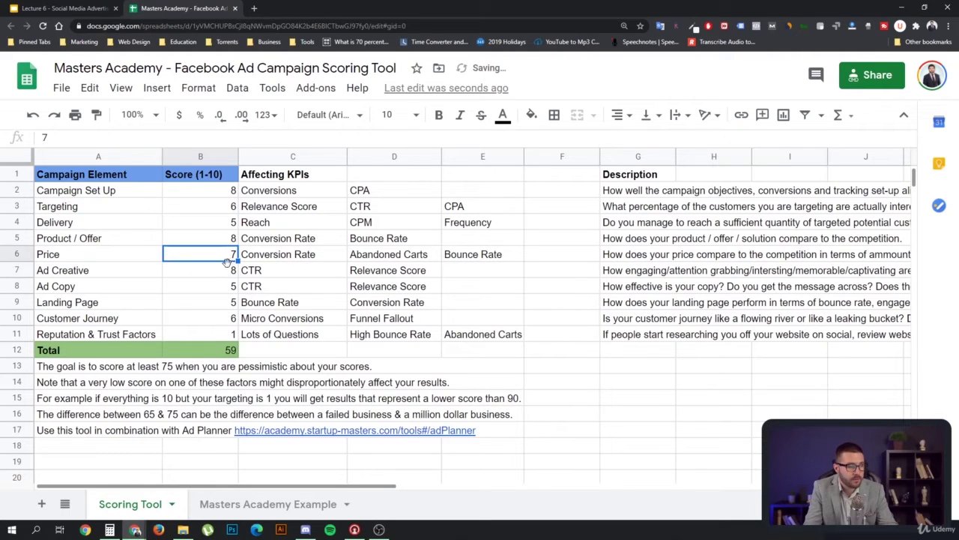
- Review the scores from Ad Creative down to Reputation & Trust Factors, comparing Ad Copy with Targeting
{"action": "left_click", "coordinate": [228, 273]}
{"action": "left_click", "coordinate": [229, 290]}
{"action": "left_click", "coordinate": [230, 276]}
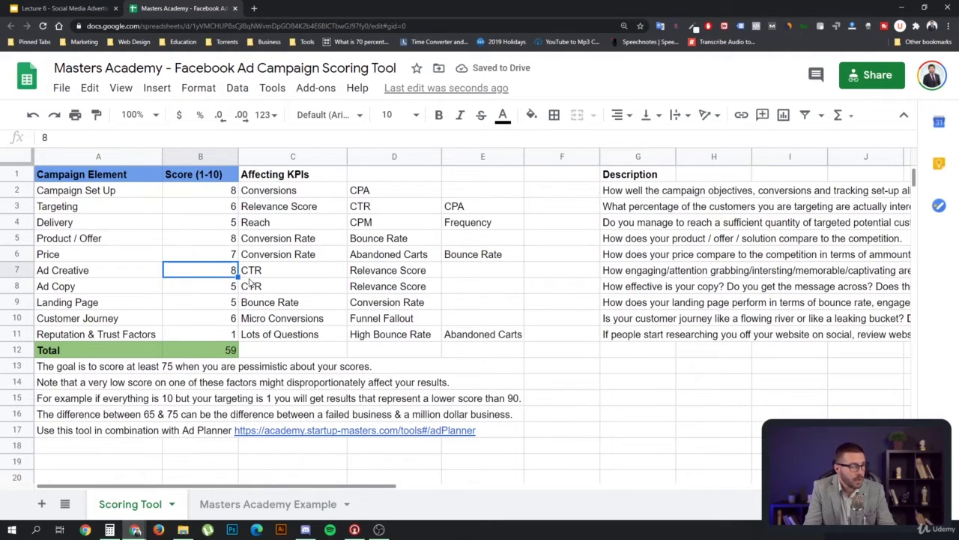
{"action": "left_click", "coordinate": [231, 287]}
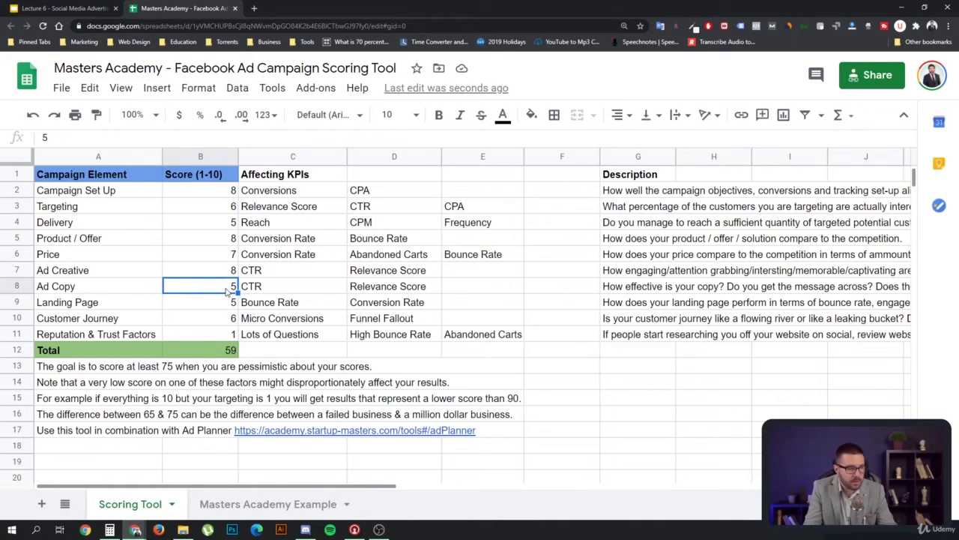
{"action": "left_click", "coordinate": [222, 211], "text": "ctrl"}
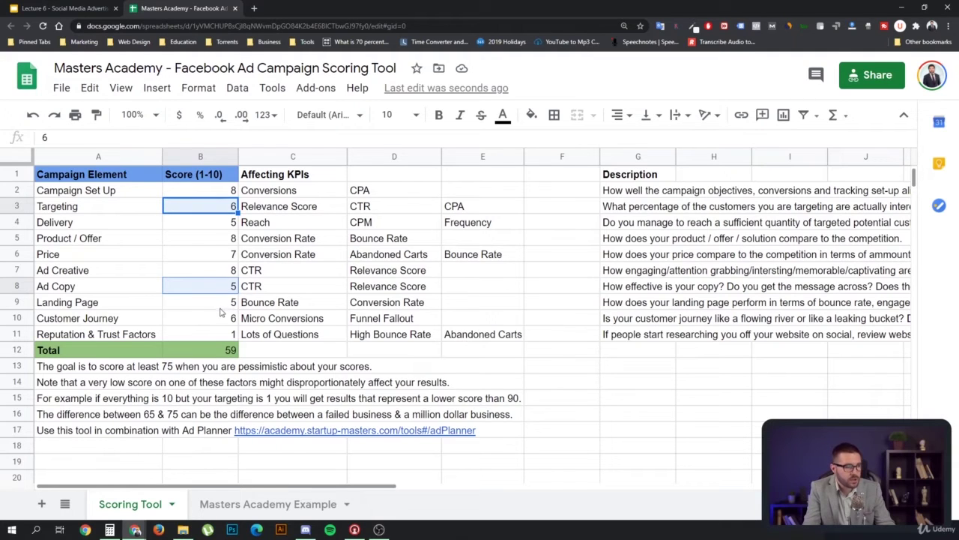
{"action": "left_click", "coordinate": [222, 304]}
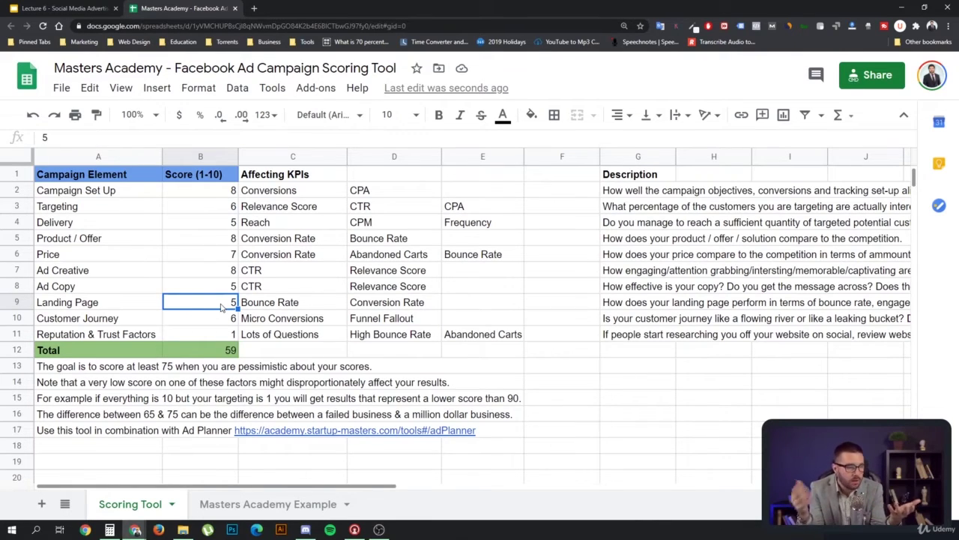
{"action": "left_click", "coordinate": [227, 323]}
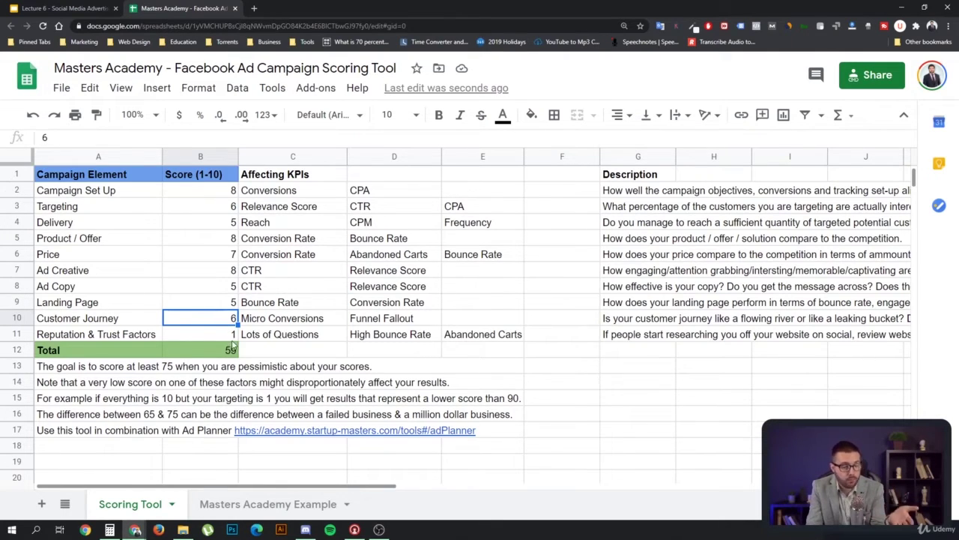
{"action": "left_click", "coordinate": [228, 334]}
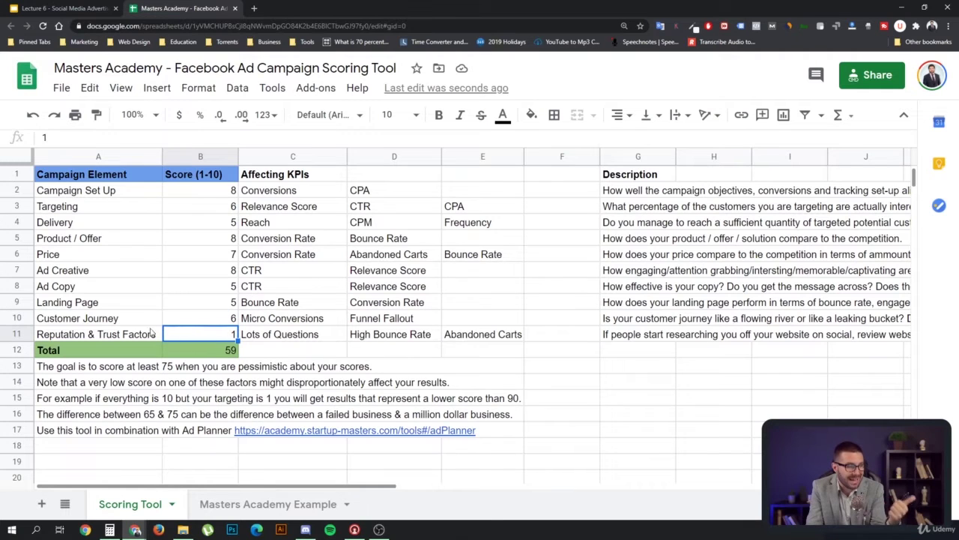
{"action": "left_click_drag", "start_coordinate": [94, 334], "coordinate": [223, 337]}
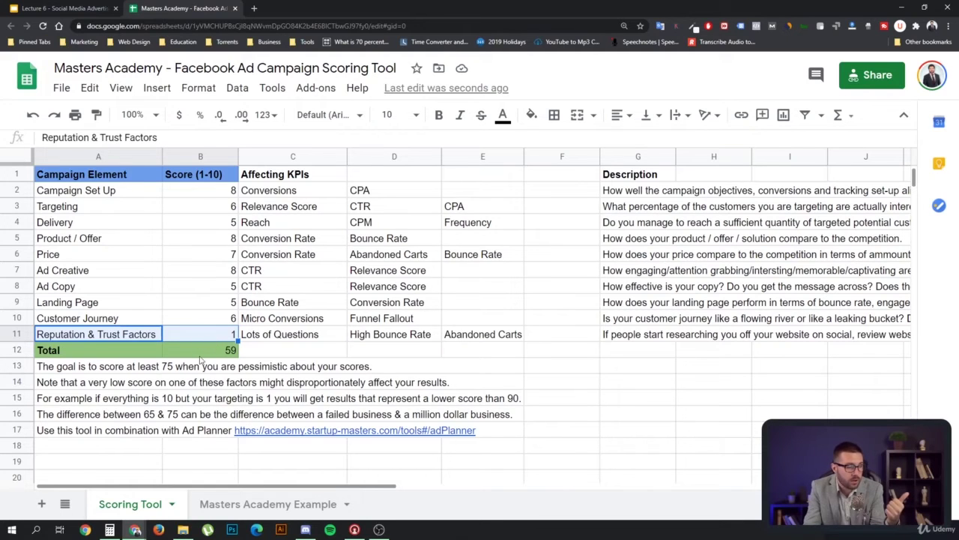
- Read the note about very low scores and look over the Campaign Set Up, Targeting and Product / Offer elements
{"action": "left_click", "coordinate": [66, 389]}
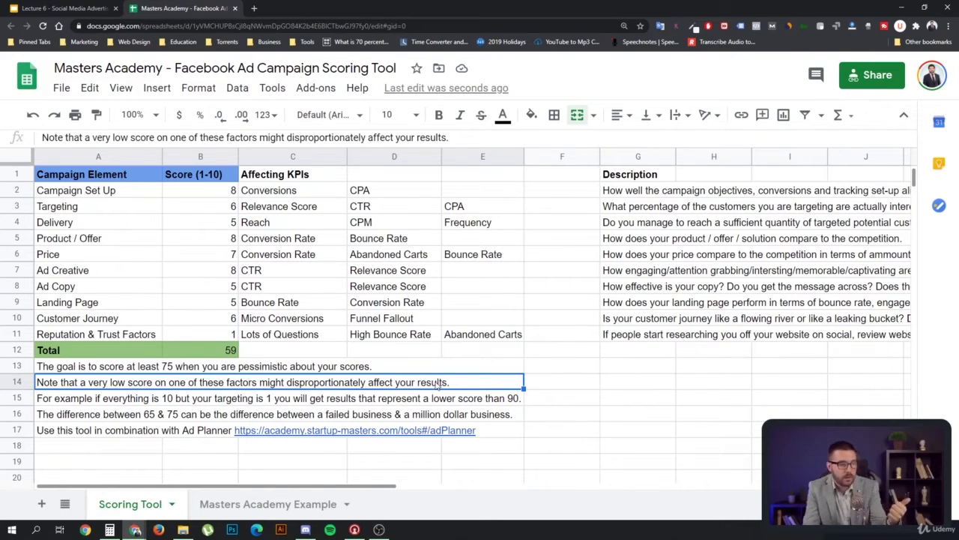
{"action": "left_click", "coordinate": [134, 194]}
{"action": "left_click", "coordinate": [123, 210]}
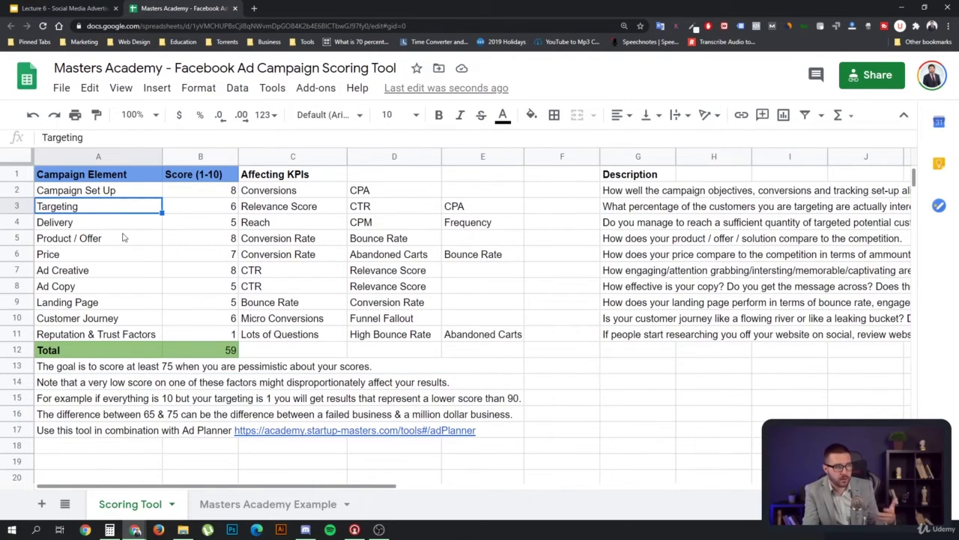
{"action": "left_click", "coordinate": [122, 233]}
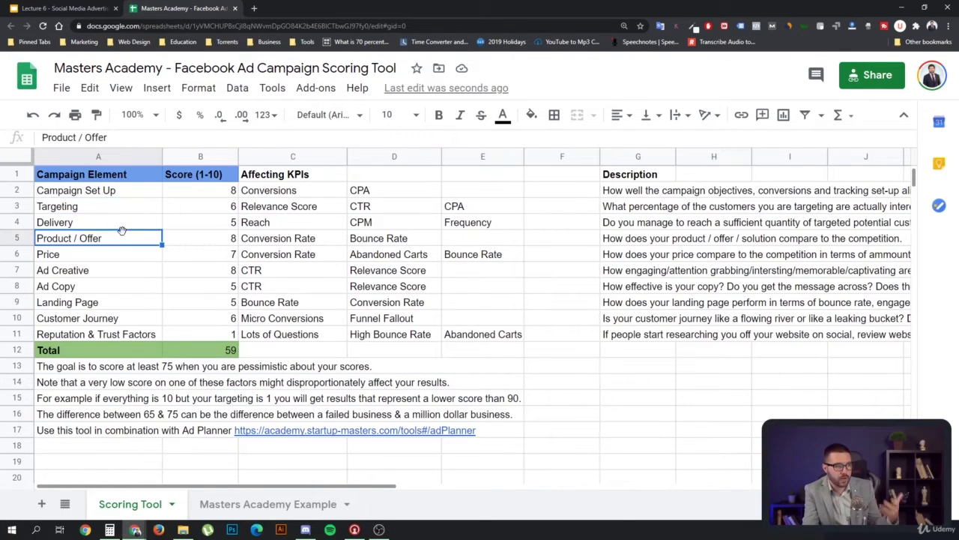
- Look over the campaign elements from Ad Creative to Reputation & Trust Factors, along with Price and the Reputation score
{"action": "left_click", "coordinate": [111, 271]}
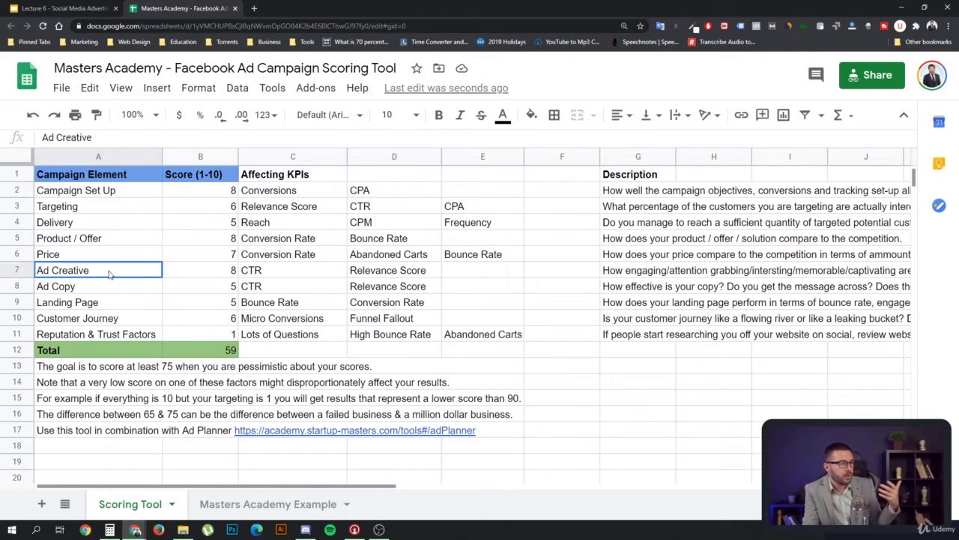
{"action": "left_click", "coordinate": [107, 289]}
{"action": "left_click", "coordinate": [104, 306]}
{"action": "left_click", "coordinate": [104, 320]}
{"action": "left_click", "coordinate": [105, 336]}
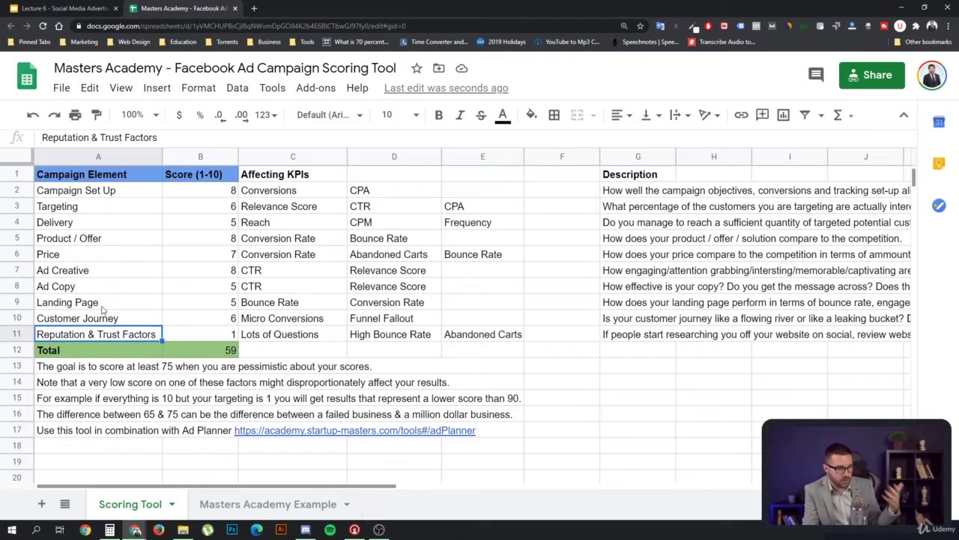
{"action": "left_click", "coordinate": [93, 258]}
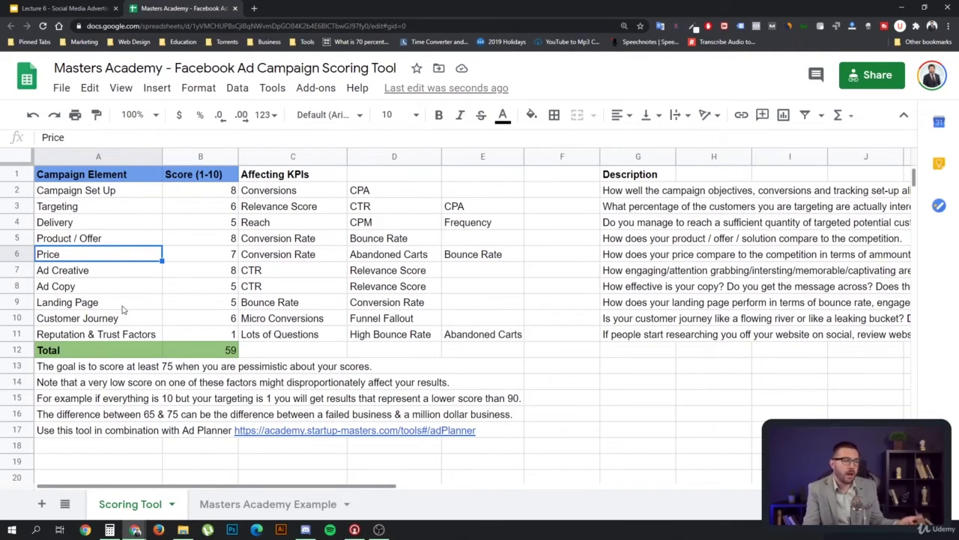
{"action": "left_click", "coordinate": [197, 333]}
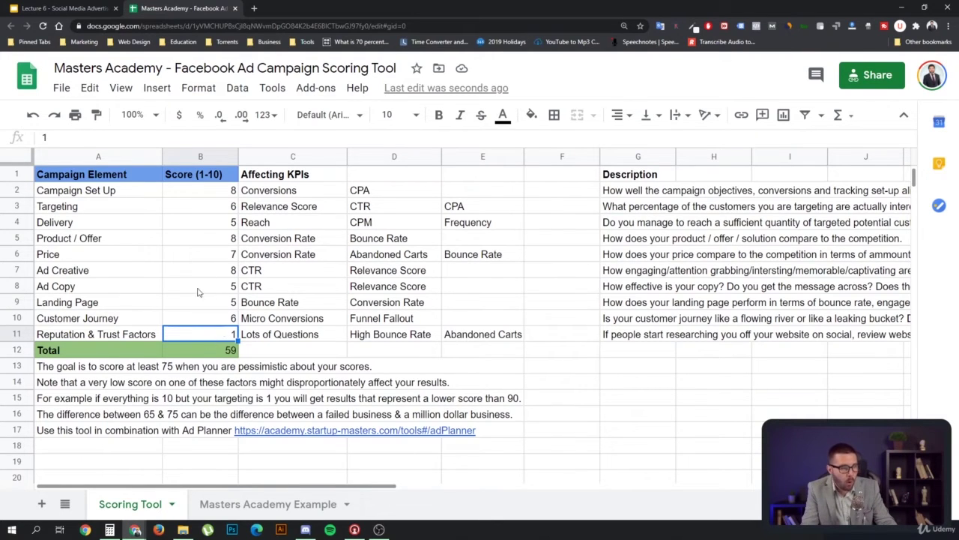
- Clear the Reputation & Trust Factors score and re-enter it as 1
{"action": "double_click", "coordinate": [221, 339]}
{"action": "type", "text": "3"}
{"action": "double_click", "coordinate": [233, 335]}
{"action": "key", "text": "BackSpace"}
{"action": "left_click", "coordinate": [262, 352]}
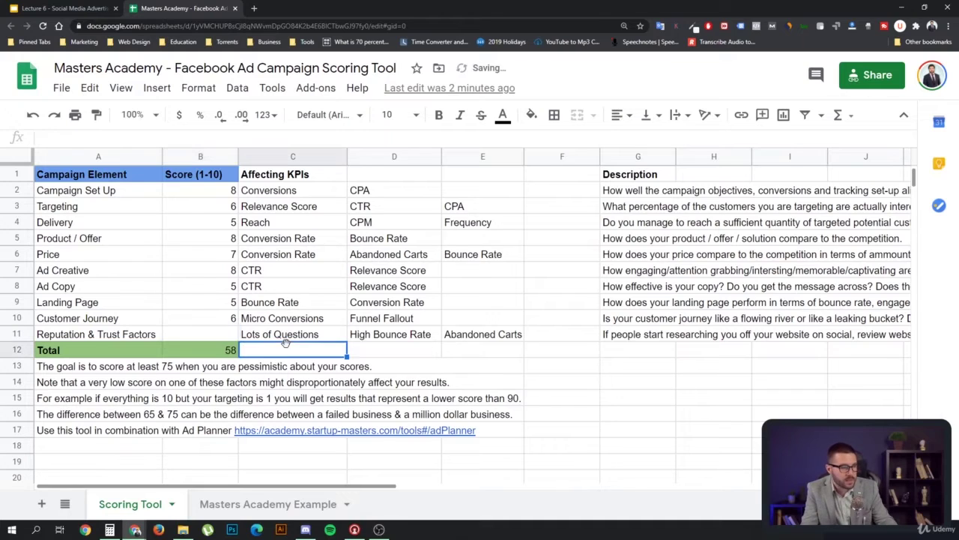
{"action": "left_click", "coordinate": [235, 335]}
{"action": "type", "text": "1"}
{"action": "left_click", "coordinate": [262, 351]}
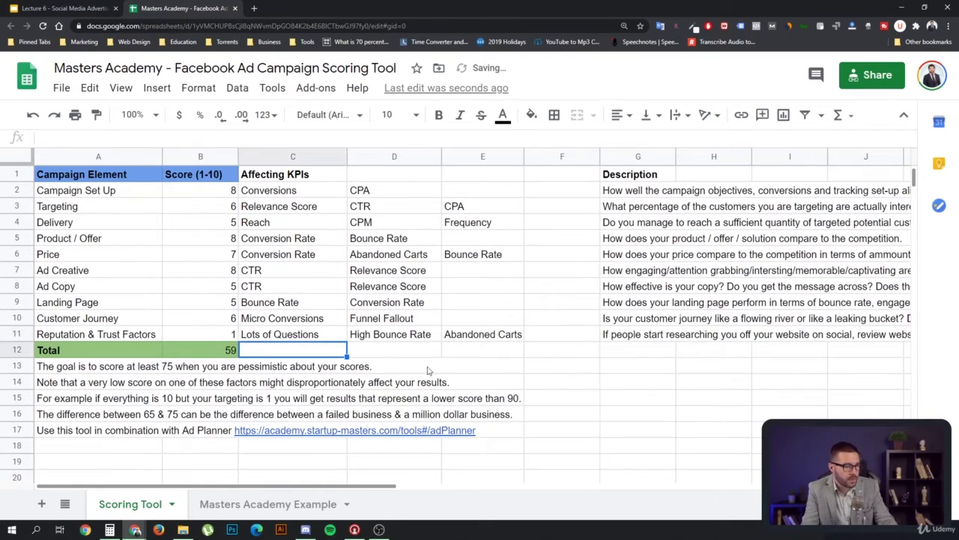
- Add the column labels CPA in cell G16 and CR in cell H16 for a small example table
{"action": "left_click", "coordinate": [637, 422]}
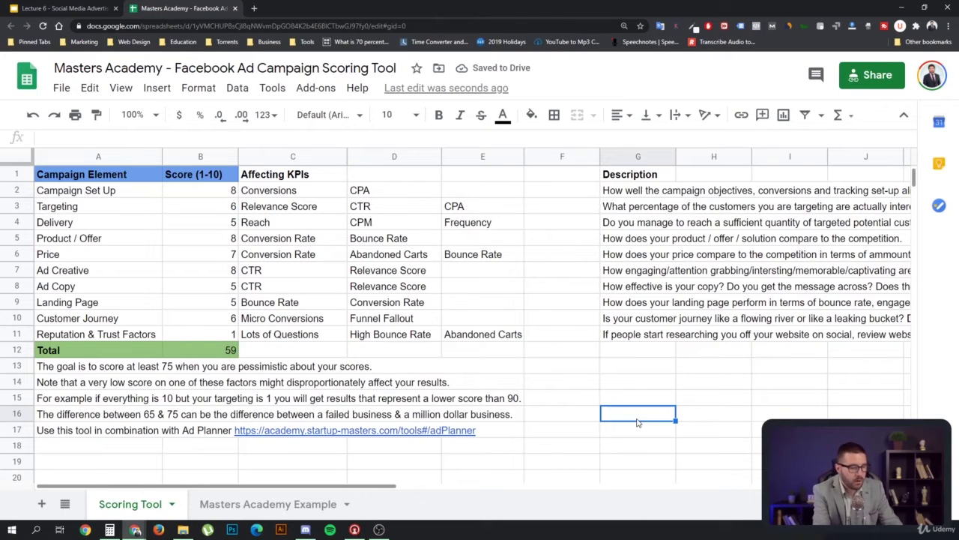
{"action": "type", "text": "CPA"}
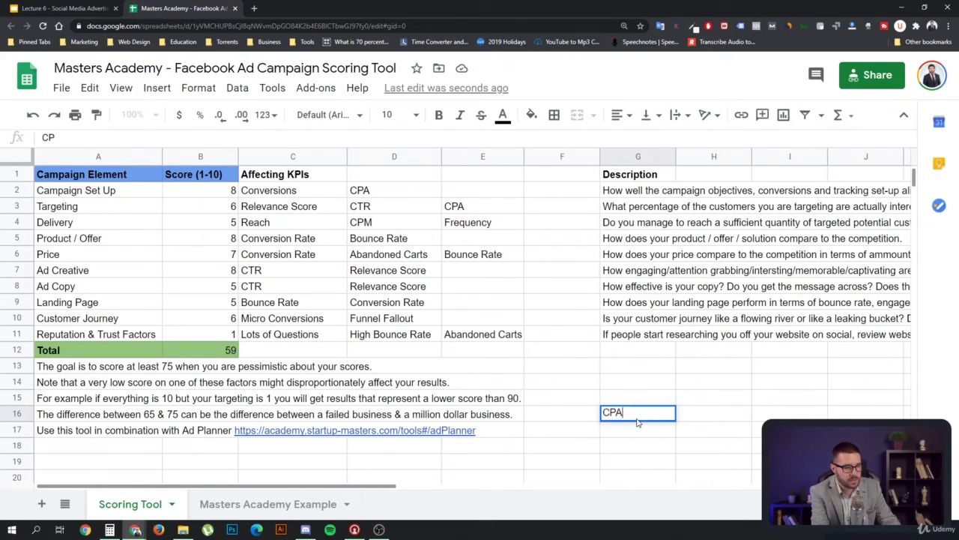
{"action": "key", "text": "Return"}
{"action": "key", "text": "Up"}
{"action": "key", "text": "Right"}
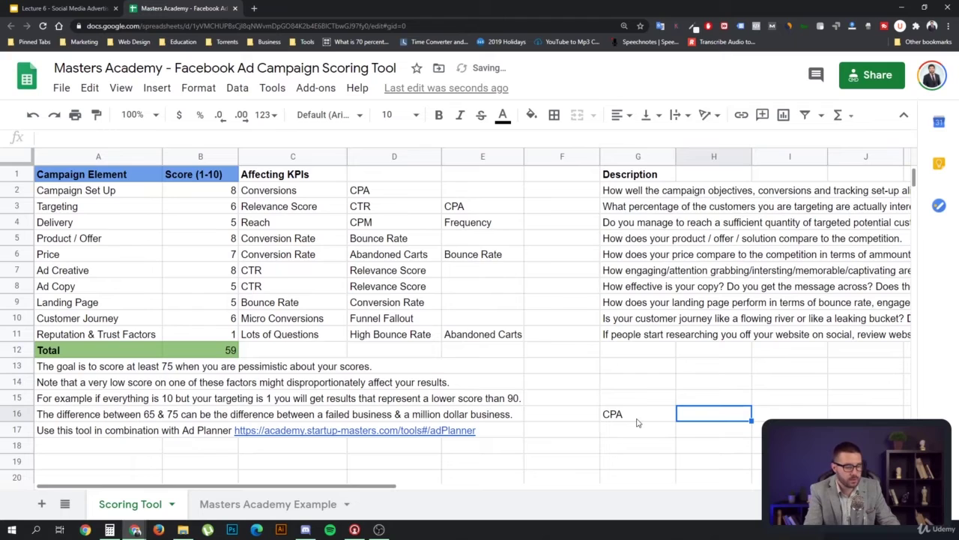
{"action": "type", "text": "CR"}
{"action": "key", "text": "Return"}
{"action": "key", "text": "Left"}
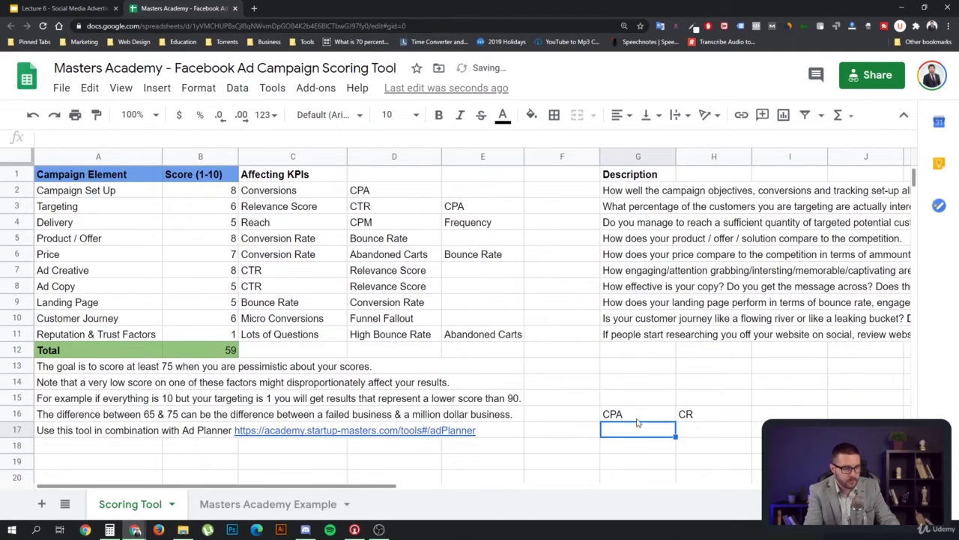
- Enter the first example row under the labels, with 100 for CPA in G17 and 1 for CR in H17
{"action": "key", "text": "Up"}
{"action": "key", "text": "Right"}
{"action": "key", "text": "Right"}
{"action": "key", "text": "Left"}
{"action": "key", "text": "Left"}
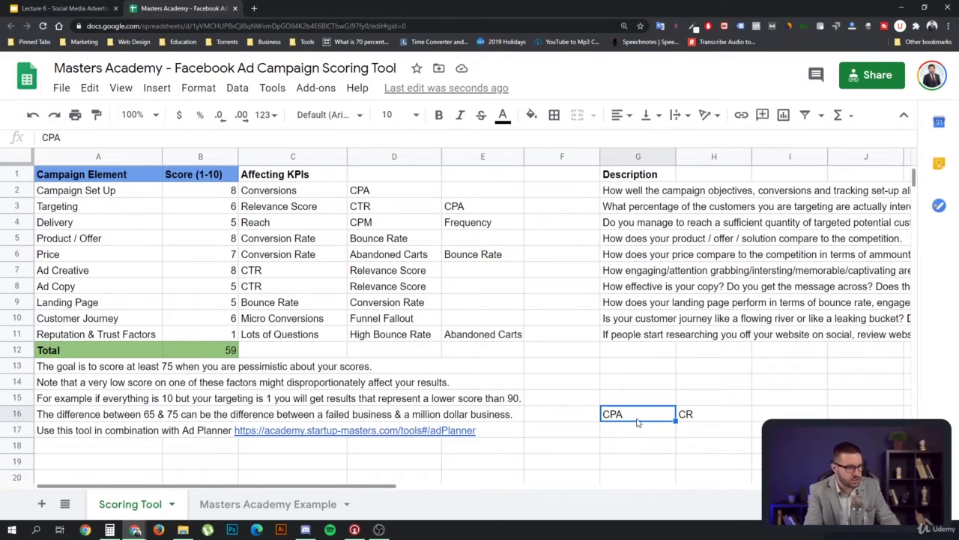
{"action": "key", "text": "Down"}
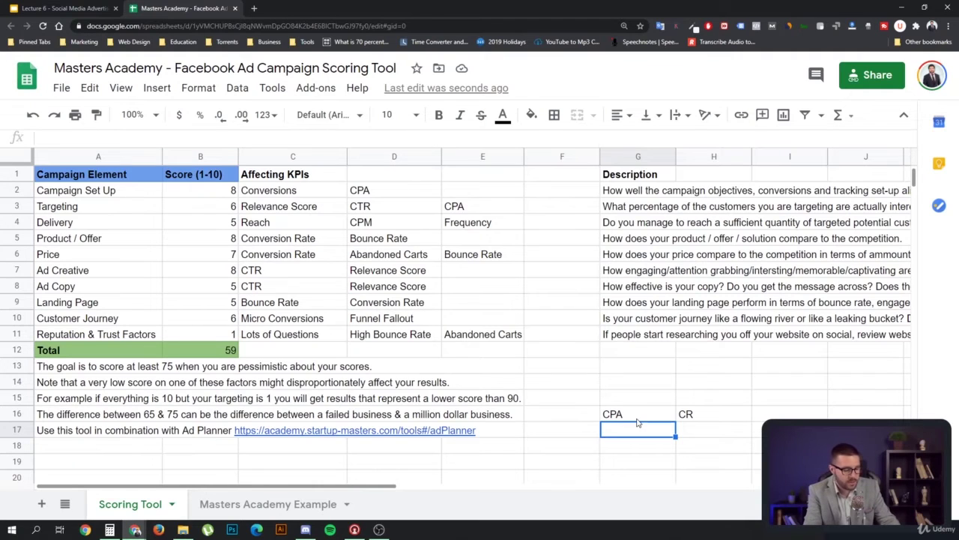
{"action": "type", "text": "100"}
{"action": "key", "text": "Return"}
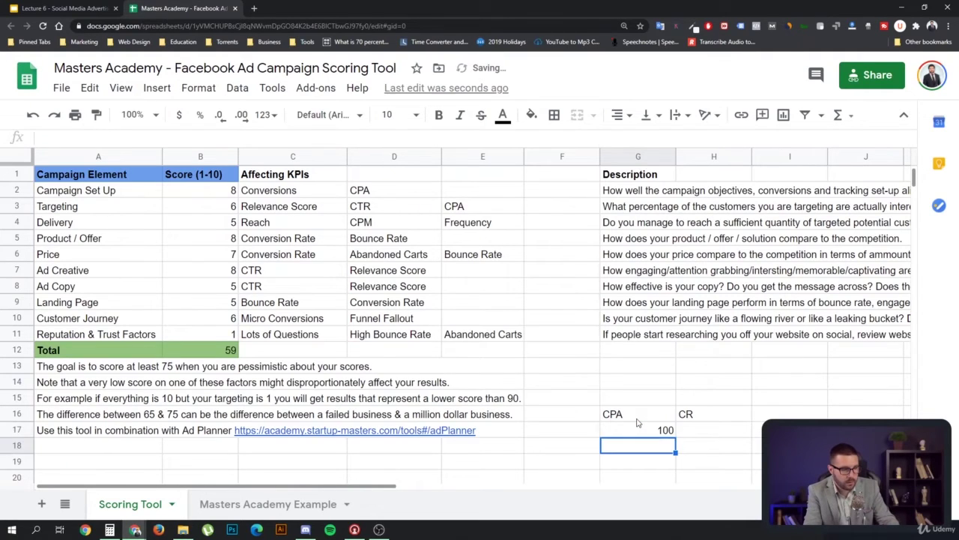
{"action": "key", "text": "Up"}
{"action": "key", "text": "Right"}
{"action": "type", "text": "1"}
{"action": "key", "text": "Return"}
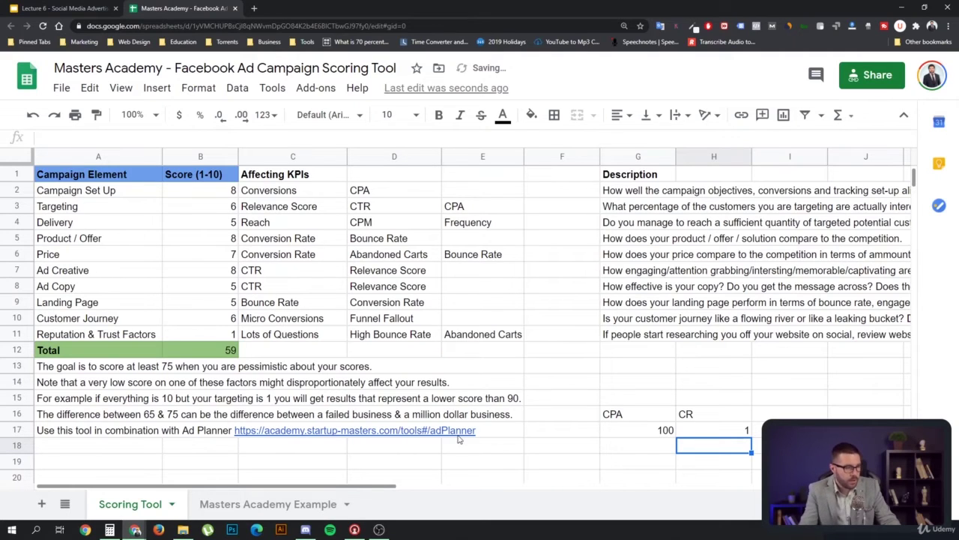
- Set the Reputation & Trust Factors score to 3 and then raise it to 4
{"action": "double_click", "coordinate": [207, 337]}
{"action": "key", "text": "BackSpace"}
{"action": "type", "text": "3"}
{"action": "left_click", "coordinate": [259, 358]}
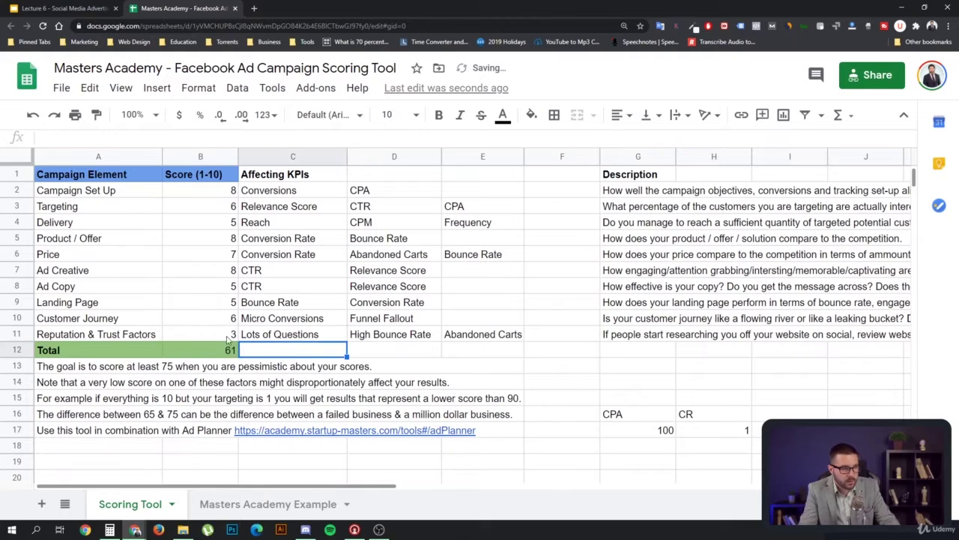
{"action": "left_click", "coordinate": [228, 334]}
{"action": "double_click", "coordinate": [230, 334]}
{"action": "key", "text": "BackSpace"}
{"action": "type", "text": "4"}
{"action": "key", "text": "Return"}
{"action": "left_click", "coordinate": [232, 337]}
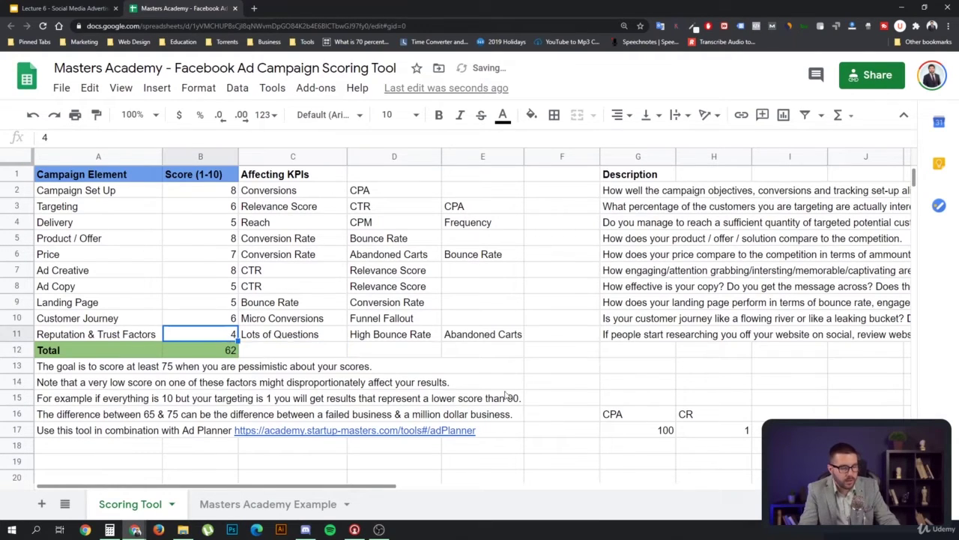
- Enter the second example row, with 80 for CPA in G18 and 1.3 for CR in H18
{"action": "left_click", "coordinate": [654, 446]}
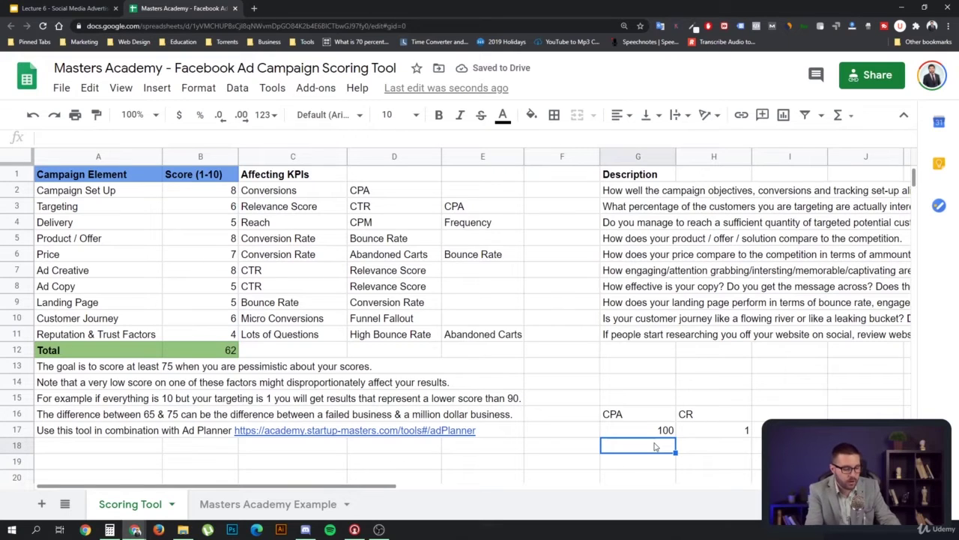
{"action": "type", "text": "80"}
{"action": "key", "text": "Tab"}
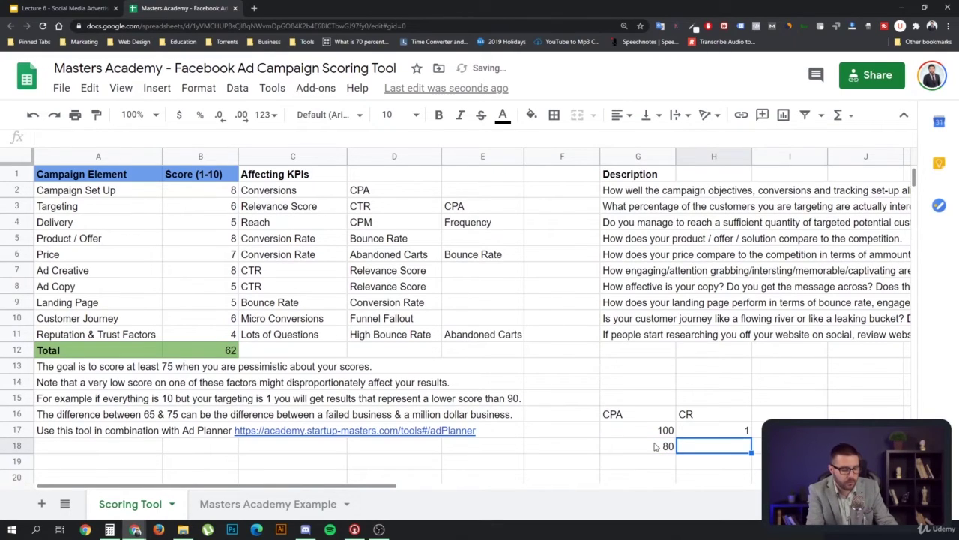
{"action": "type", "text": "1.3"}
{"action": "key", "text": "Return"}
{"action": "key", "text": "Up"}
{"action": "key", "text": "Left"}
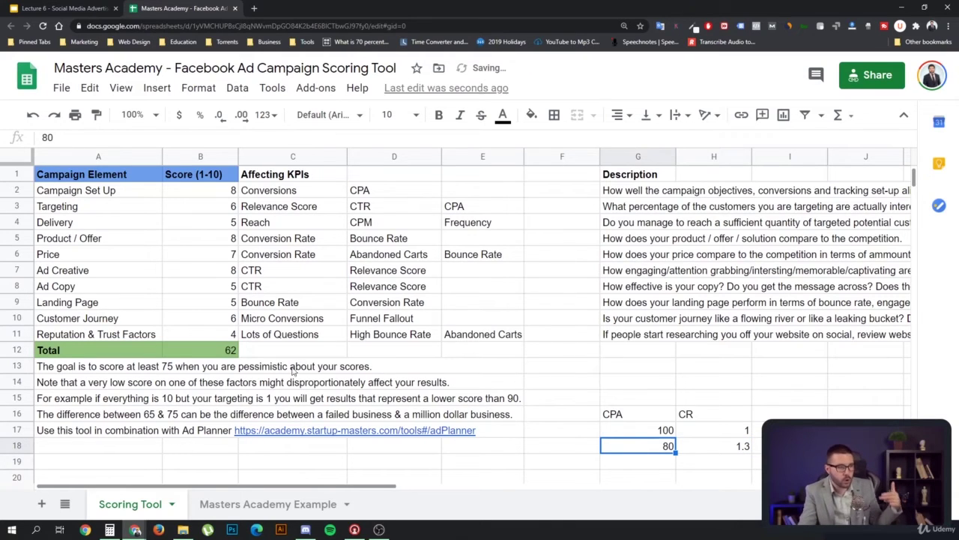
- Compare the two example CPA values and set the Reputation & Trust Factors score back to 1
{"action": "left_click", "coordinate": [202, 334]}
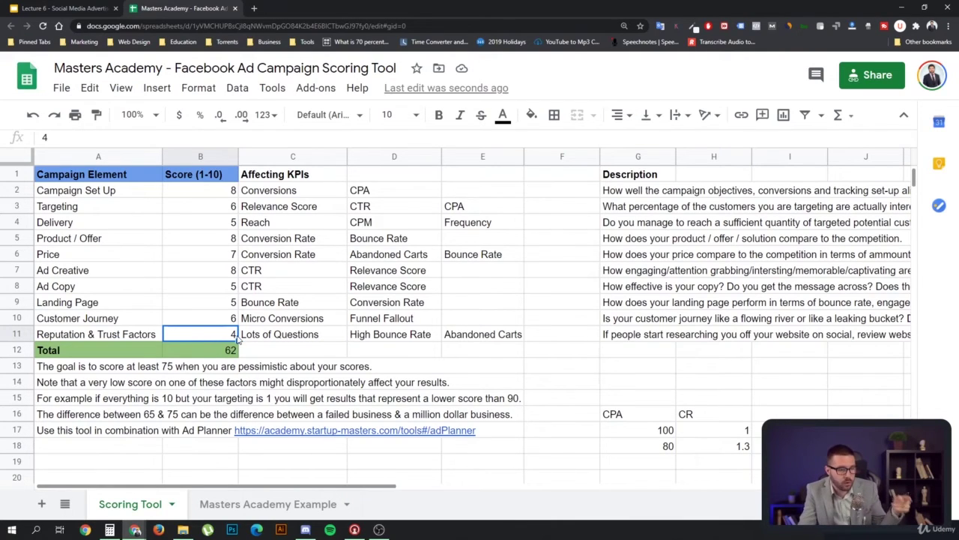
{"action": "left_click", "coordinate": [669, 448]}
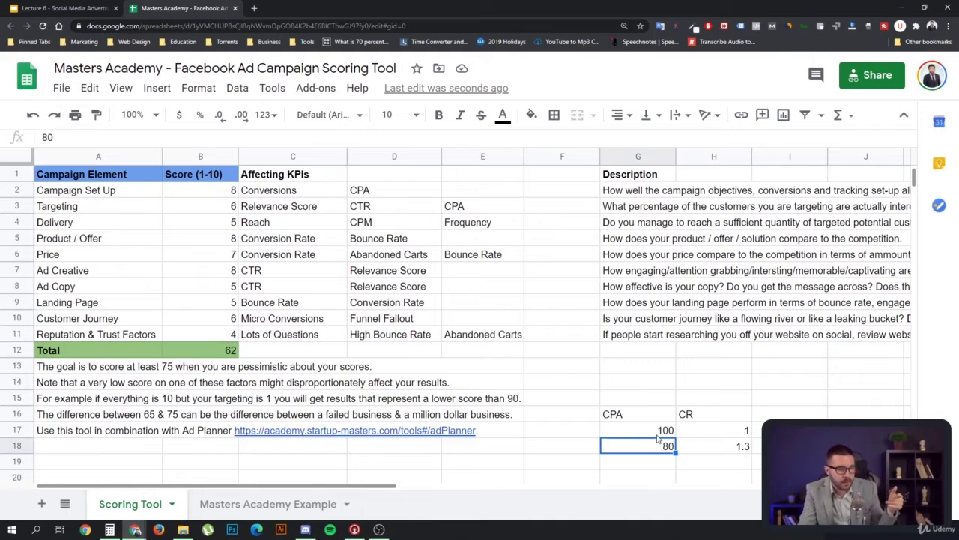
{"action": "left_click", "coordinate": [658, 433]}
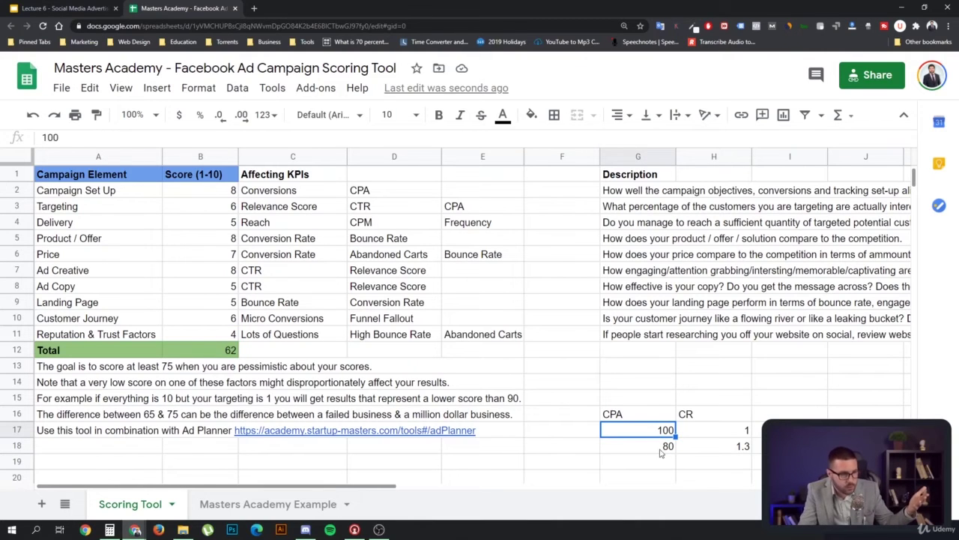
{"action": "left_click", "coordinate": [666, 448]}
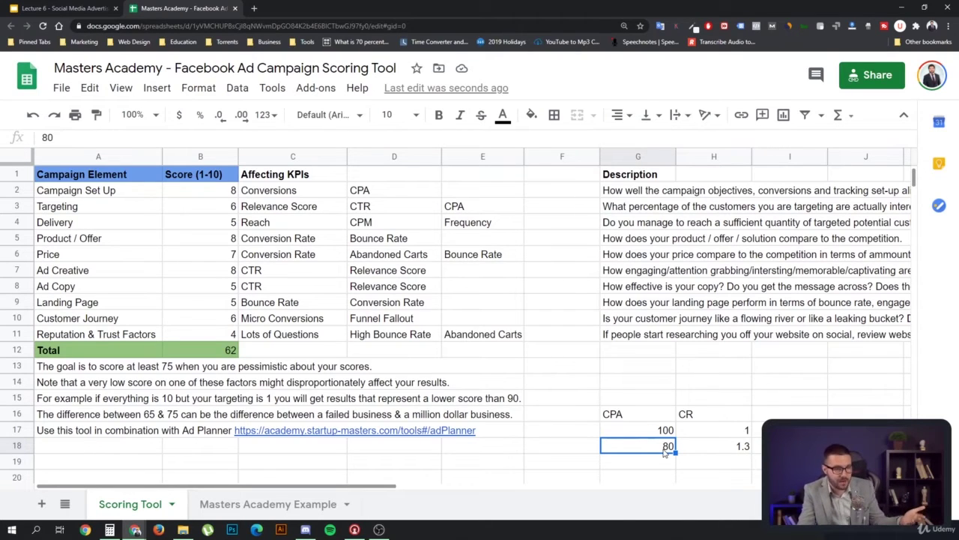
{"action": "left_click", "coordinate": [222, 334]}
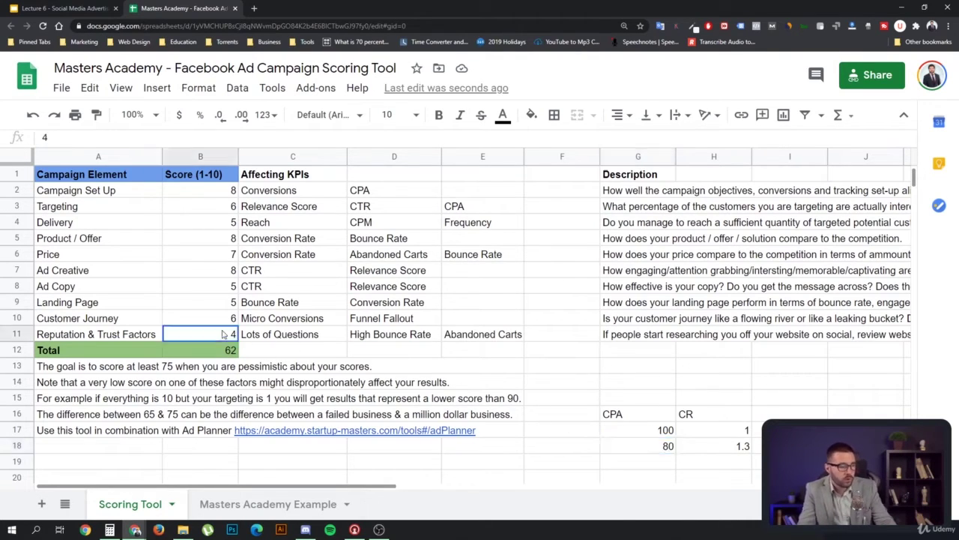
{"action": "type", "text": "1"}
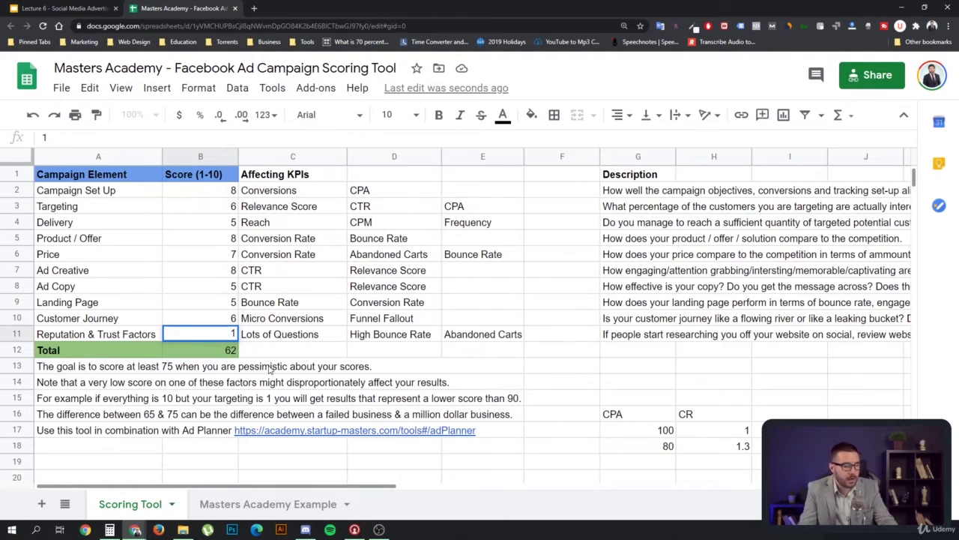
{"action": "left_click", "coordinate": [244, 355]}
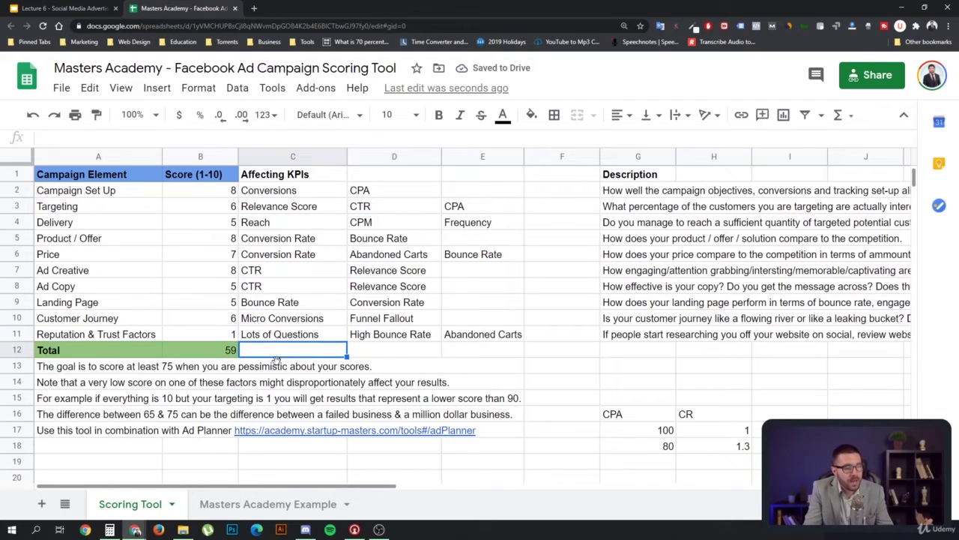
- Set the Reputation & Trust Factors score to 5
{"action": "left_click", "coordinate": [229, 335]}
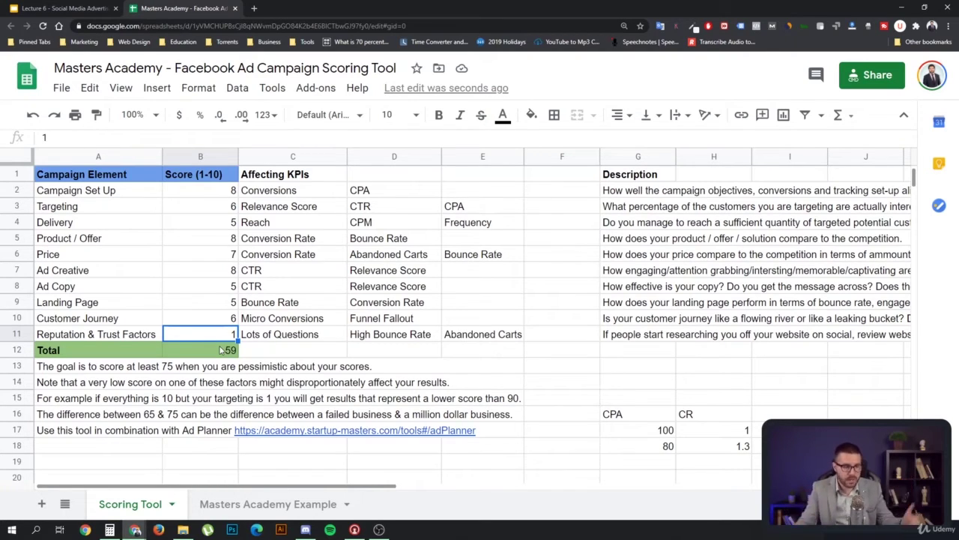
{"action": "type", "text": "5"}
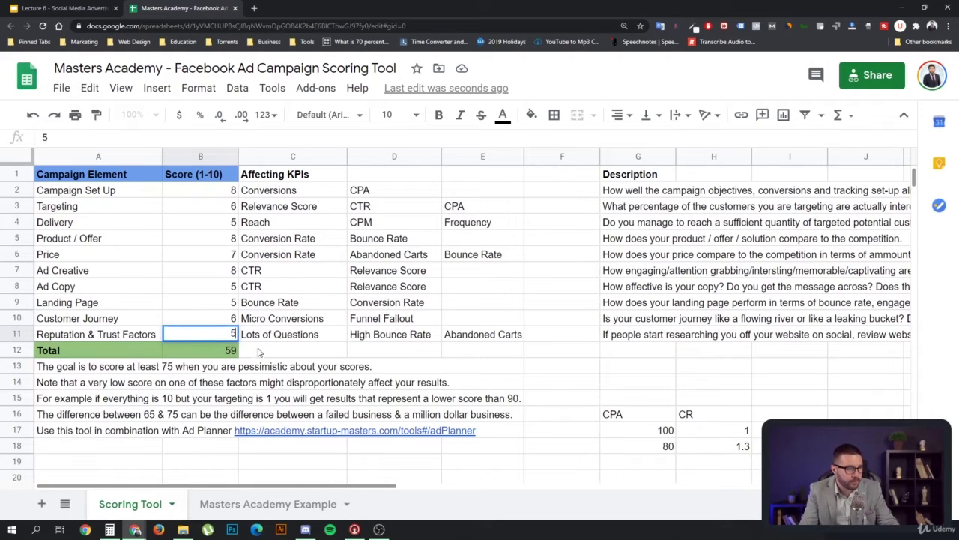
{"action": "left_click", "coordinate": [263, 352]}
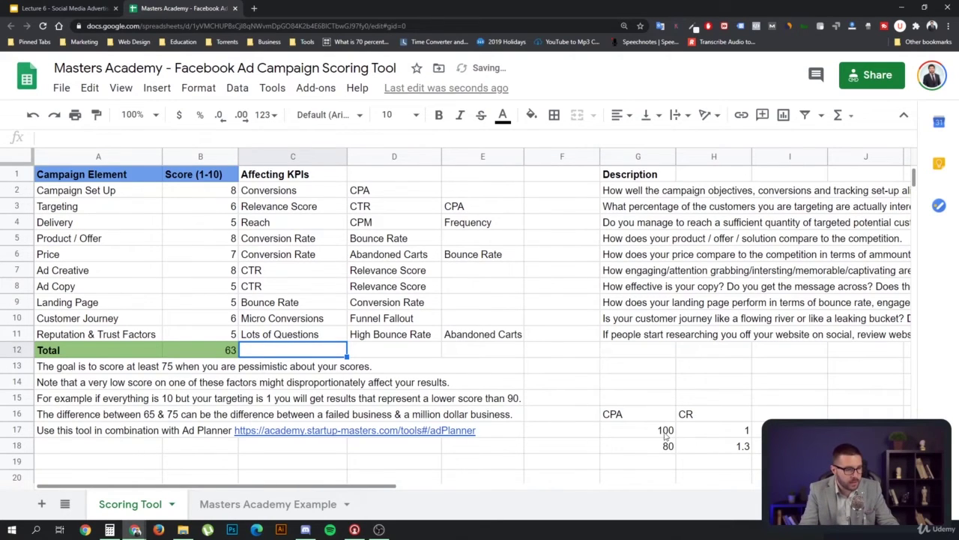
- Set the Landing Page score to 7
{"action": "left_click", "coordinate": [222, 303]}
{"action": "double_click", "coordinate": [223, 304]}
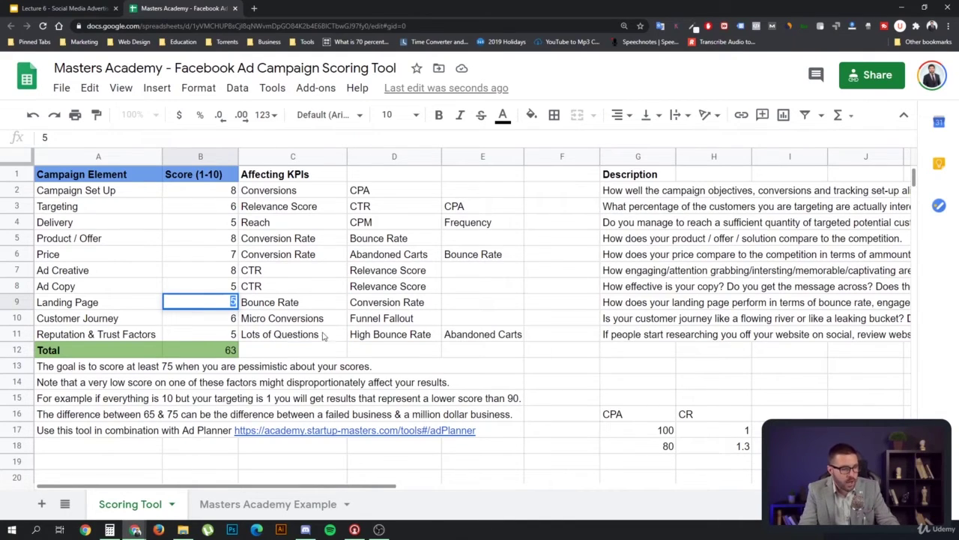
{"action": "type", "text": "7"}
{"action": "left_click", "coordinate": [279, 353]}
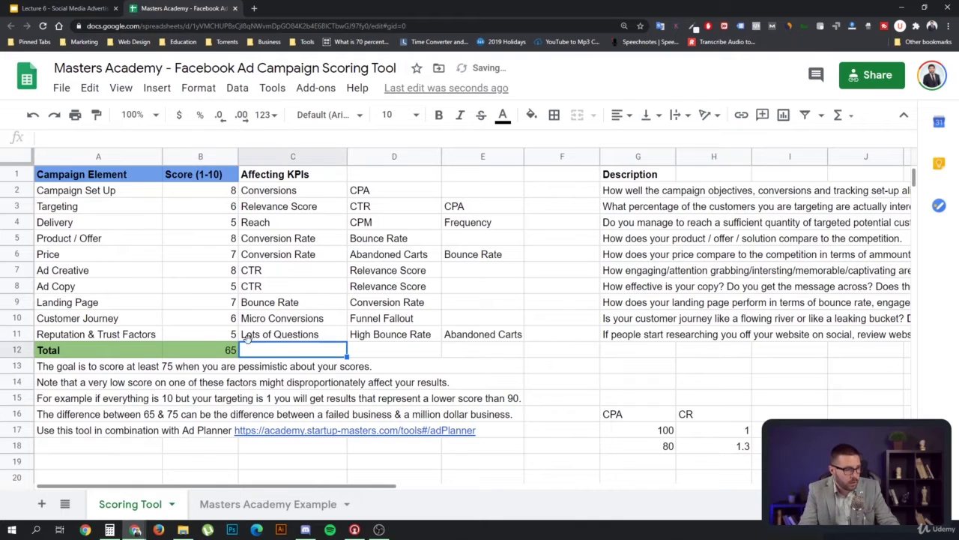
{"action": "left_click", "coordinate": [222, 301]}
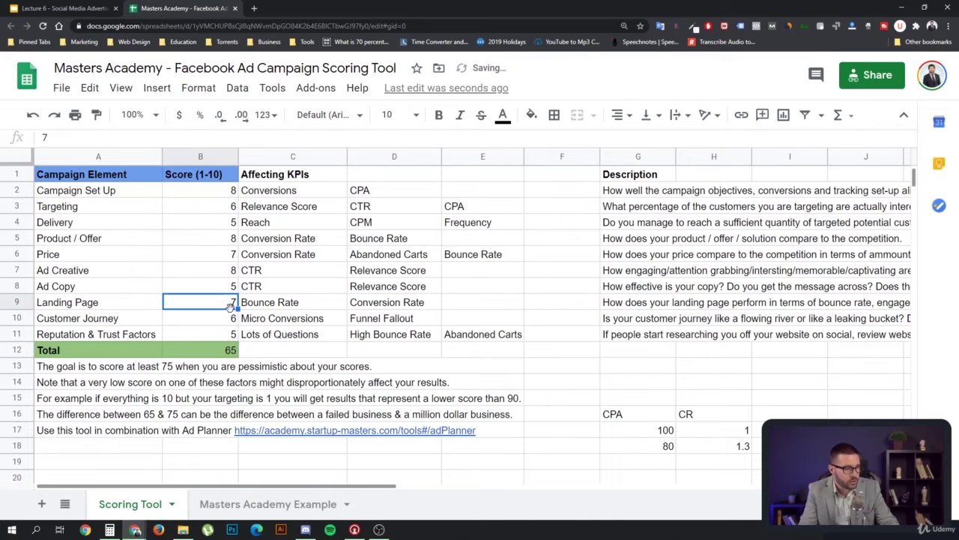
- Set the Targeting score to 7
{"action": "left_click", "coordinate": [223, 224]}
{"action": "double_click", "coordinate": [224, 222]}
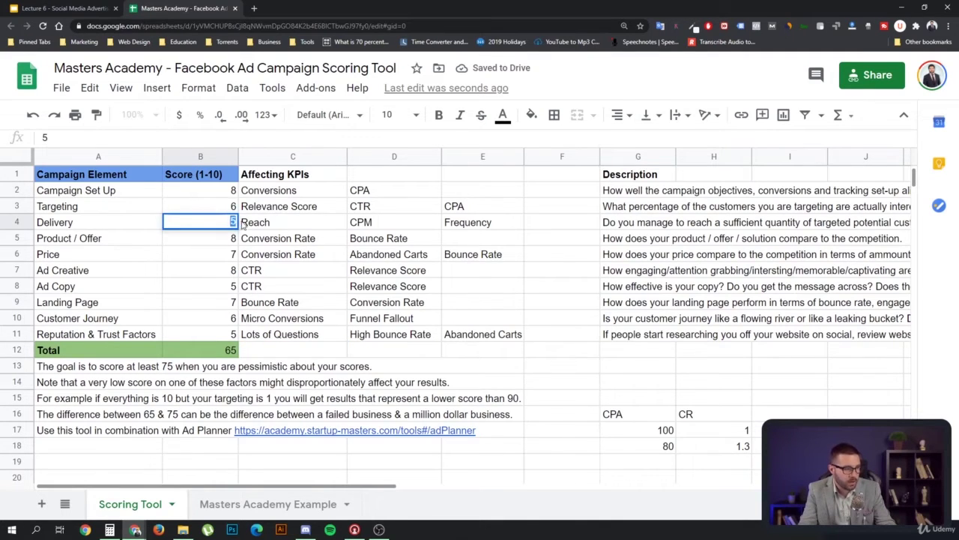
{"action": "left_click", "coordinate": [230, 207]}
{"action": "double_click", "coordinate": [229, 207]}
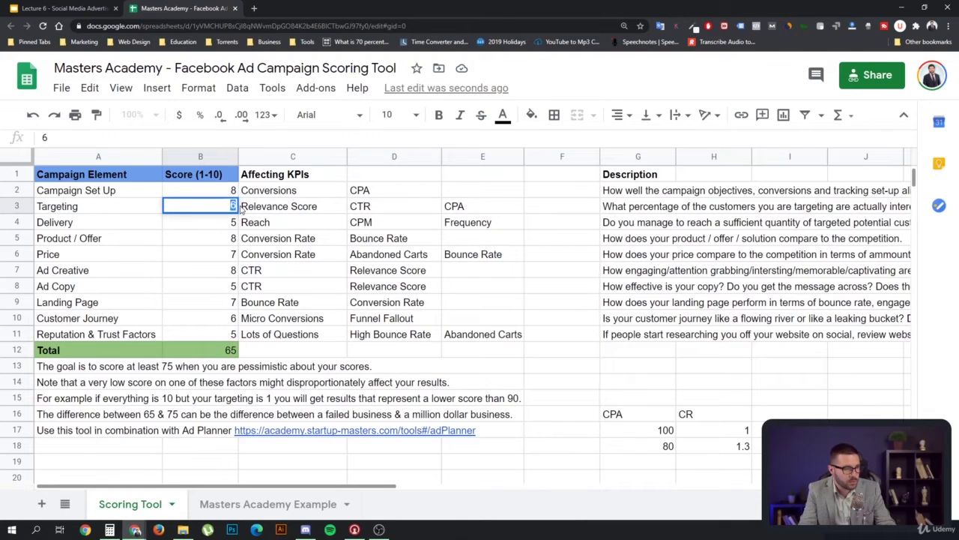
{"action": "type", "text": "7"}
{"action": "left_click", "coordinate": [217, 226]}
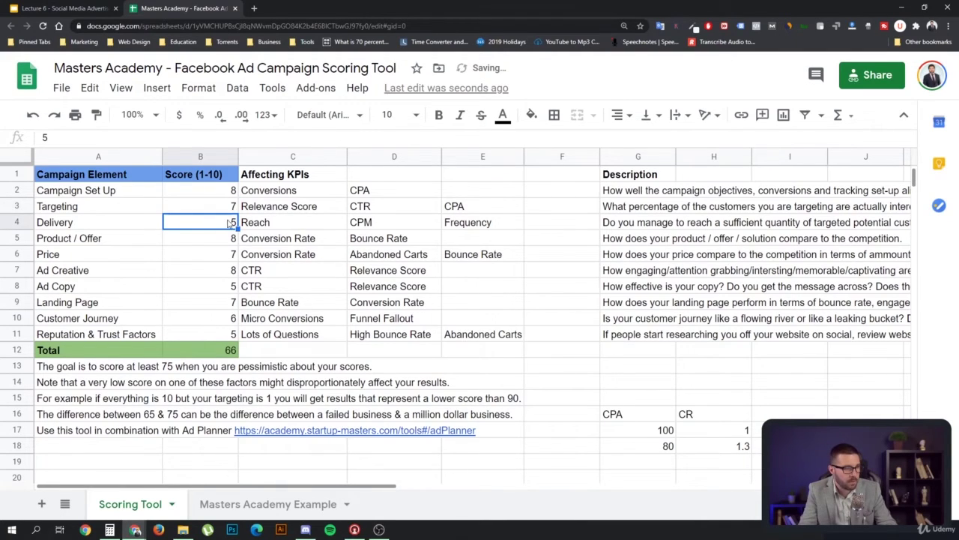
- Set the Delivery score to 8
{"action": "double_click", "coordinate": [232, 222]}
{"action": "type", "text": "8"}
{"action": "left_click", "coordinate": [231, 238]}
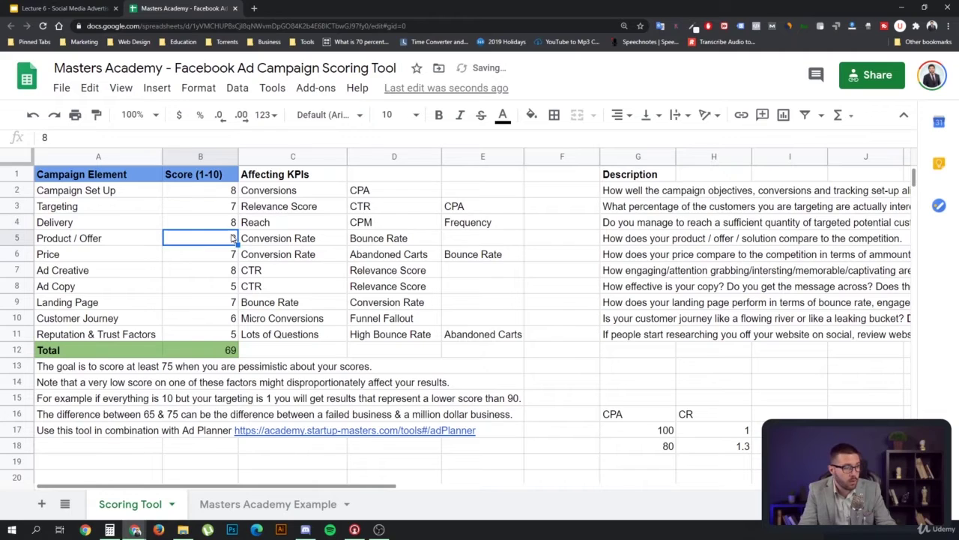
- Set the Ad Copy score to 8
{"action": "left_click", "coordinate": [226, 287]}
{"action": "double_click", "coordinate": [227, 286]}
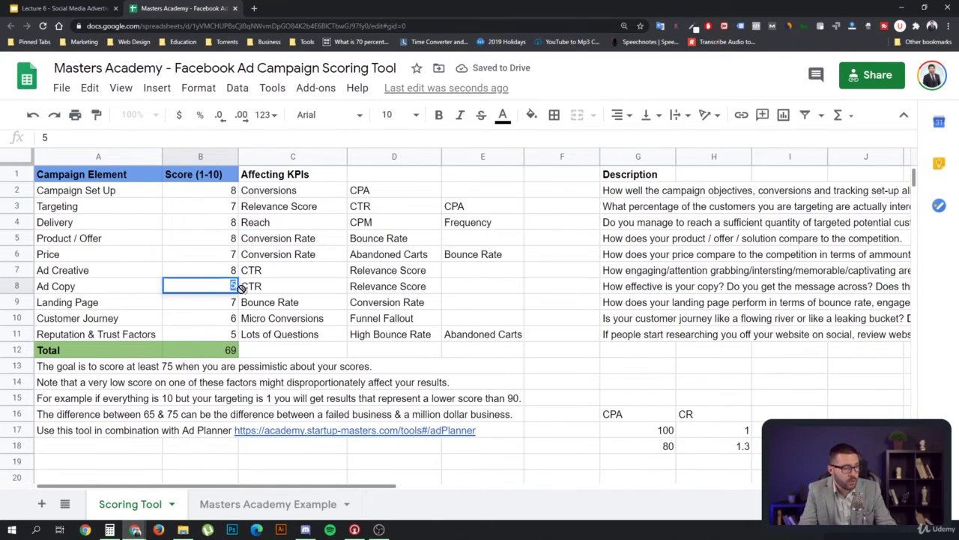
{"action": "type", "text": "8"}
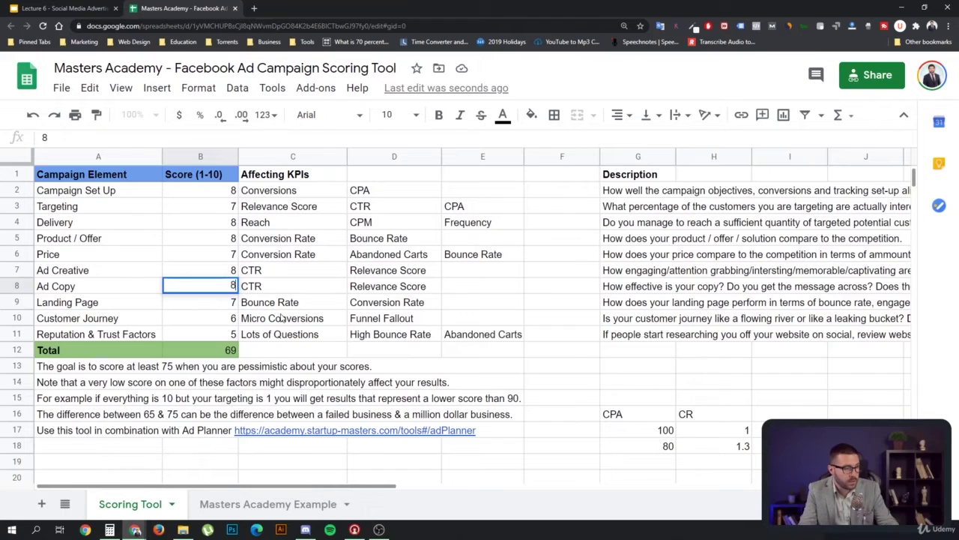
{"action": "left_click", "coordinate": [241, 318]}
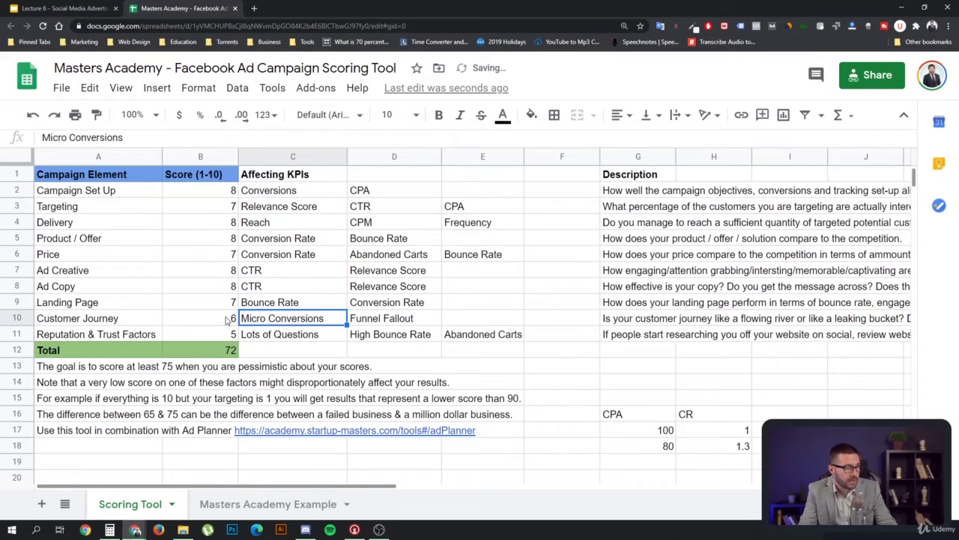
- Set the Customer Journey score to 9
{"action": "left_click", "coordinate": [226, 318]}
{"action": "double_click", "coordinate": [226, 319]}
{"action": "left_click_drag", "start_coordinate": [226, 319], "coordinate": [245, 320]}
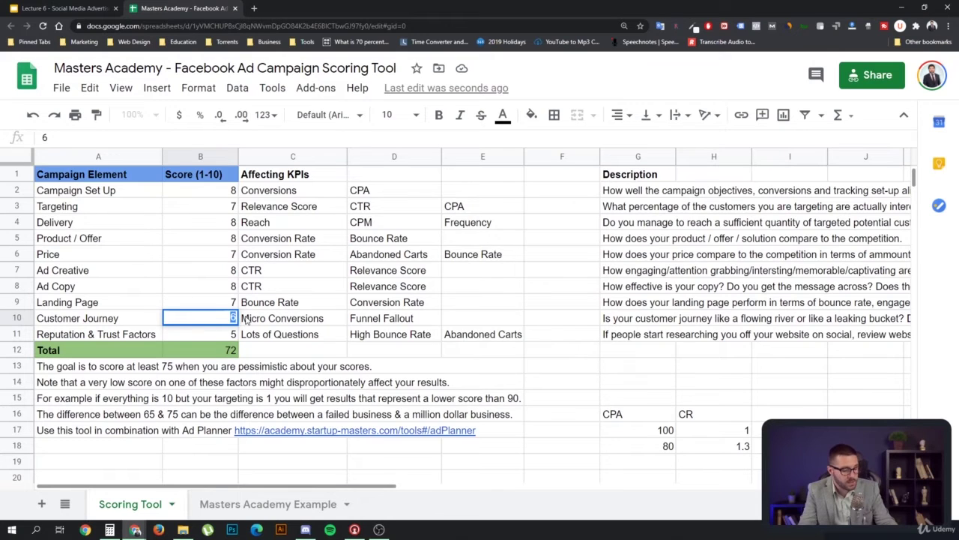
{"action": "type", "text": "9"}
{"action": "key", "text": "Return"}
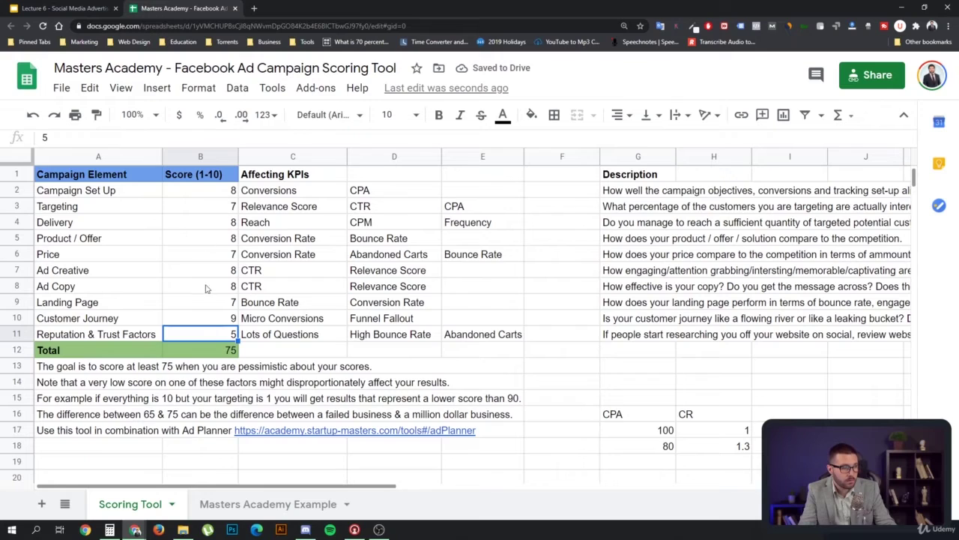
- Review the total against all campaign element scores and the Reputation & Trust Factors score
{"action": "left_click", "coordinate": [224, 355]}
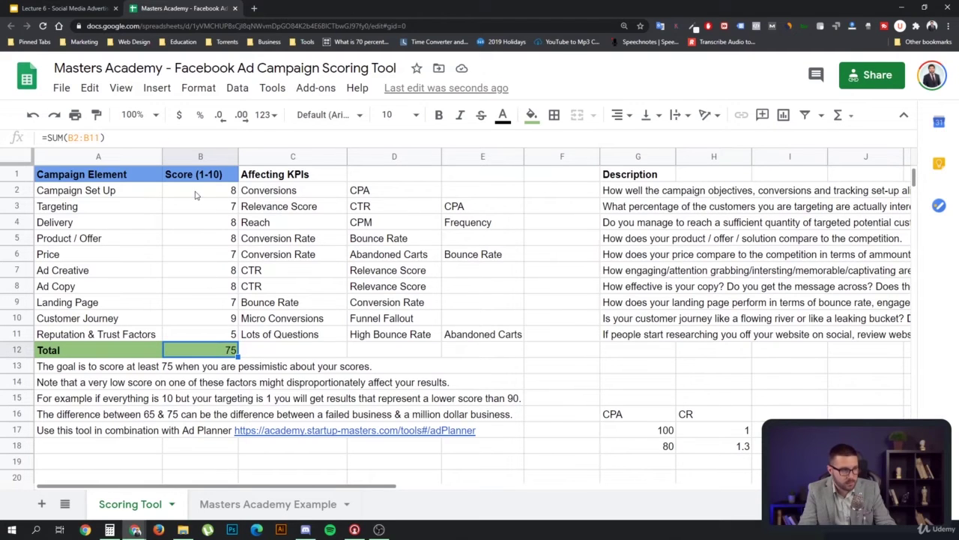
{"action": "left_click_drag", "start_coordinate": [195, 195], "coordinate": [225, 352]}
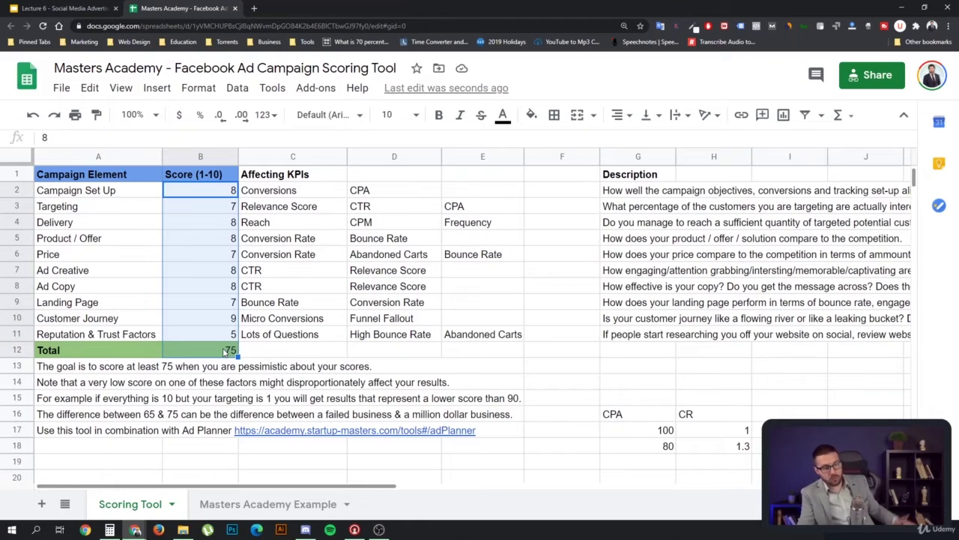
{"action": "left_click", "coordinate": [225, 351]}
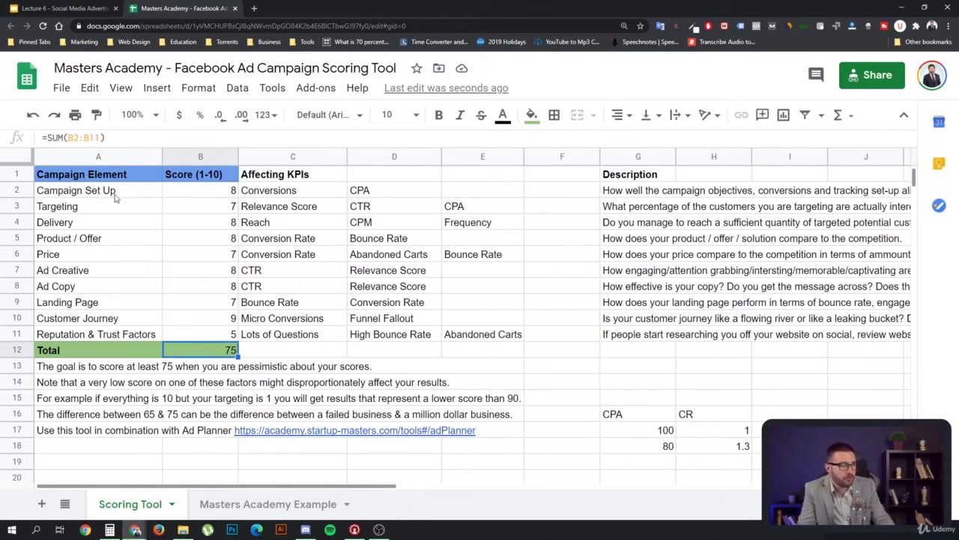
{"action": "left_click_drag", "start_coordinate": [118, 196], "coordinate": [223, 337]}
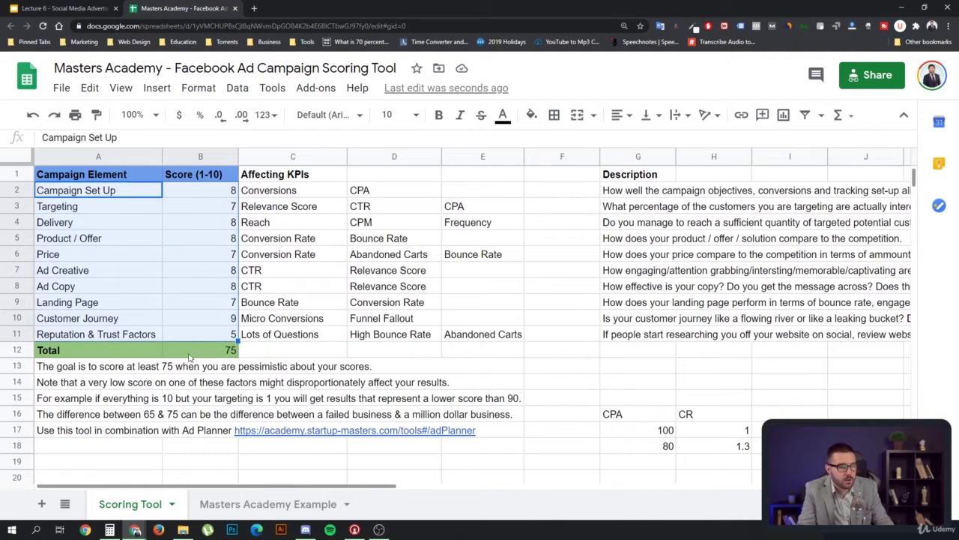
{"action": "left_click", "coordinate": [215, 336]}
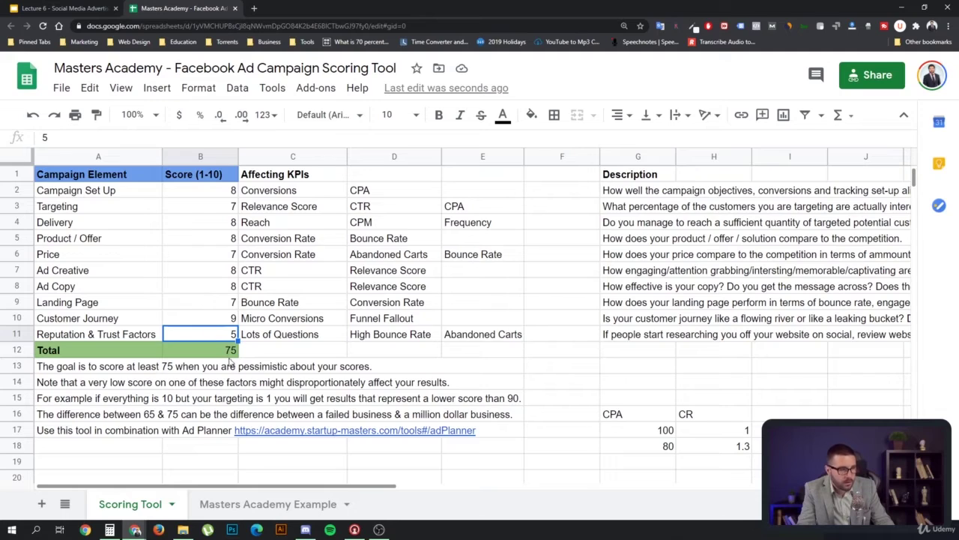
{"action": "left_click", "coordinate": [231, 358]}
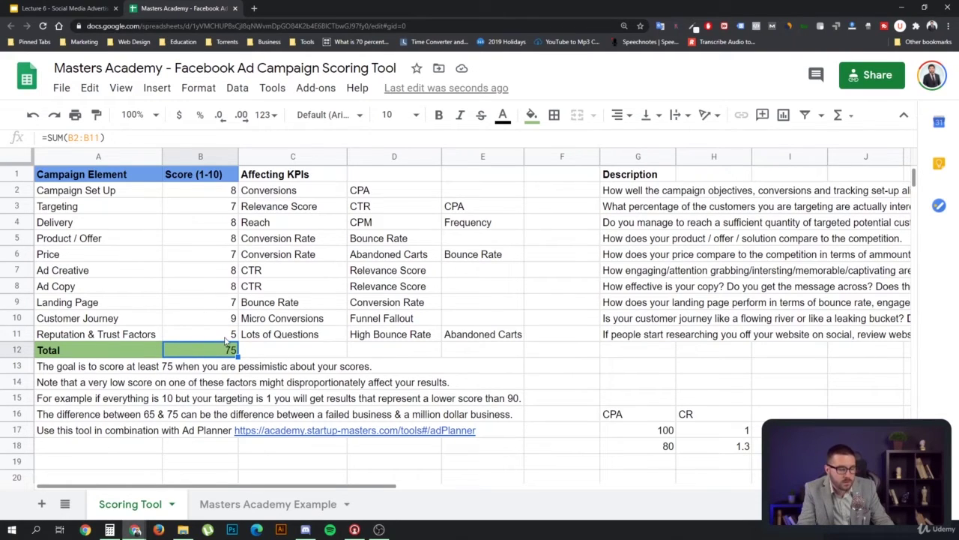
- Enter the example comparison values 100 in cell G14 and 90 in cell H14
{"action": "left_click", "coordinate": [659, 385]}
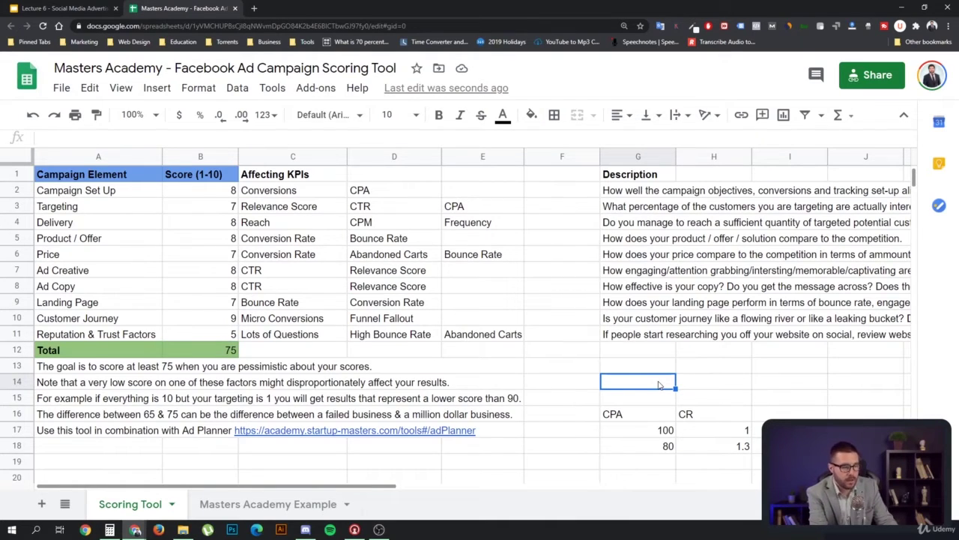
{"action": "type", "text": "100"}
{"action": "key", "text": "Return"}
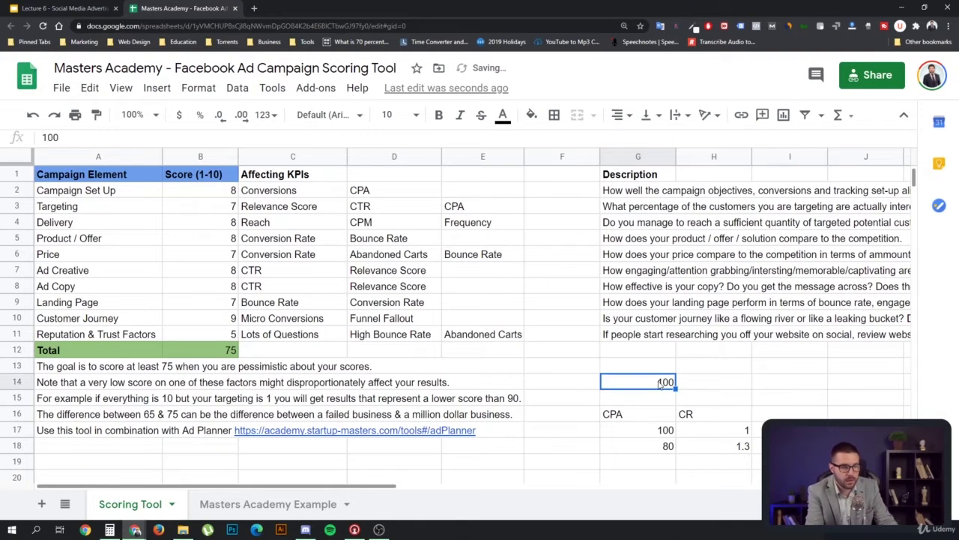
{"action": "key", "text": "Up"}
{"action": "key", "text": "Right"}
{"action": "type", "text": "90"}
{"action": "key", "text": "Return"}
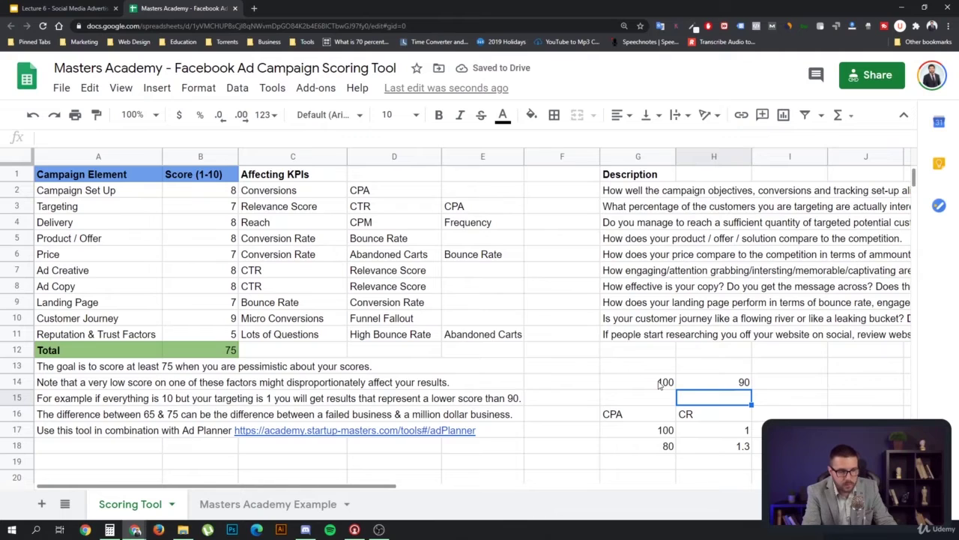
{"action": "key", "text": "Up"}
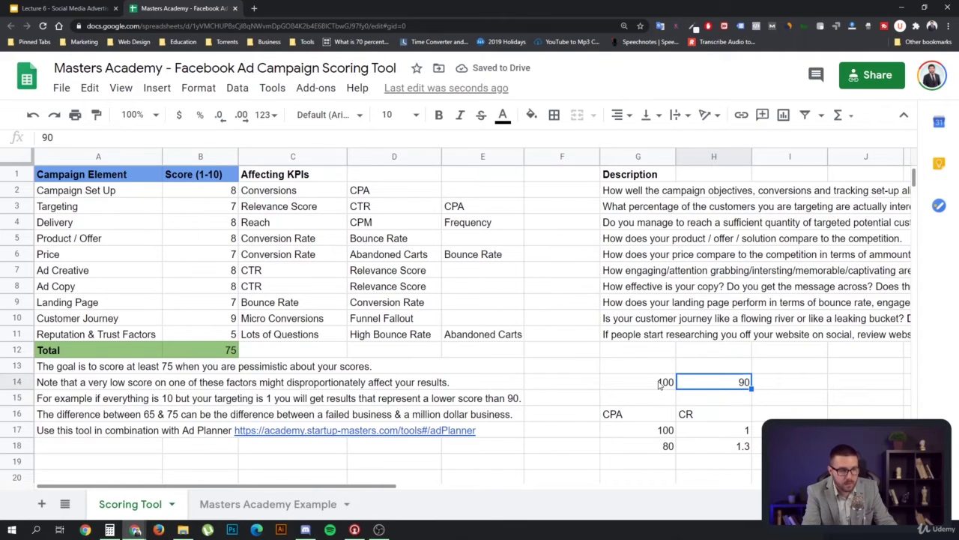
{"action": "left_click", "coordinate": [660, 384]}
{"action": "key", "text": "Right"}
{"action": "type", "text": "1"}
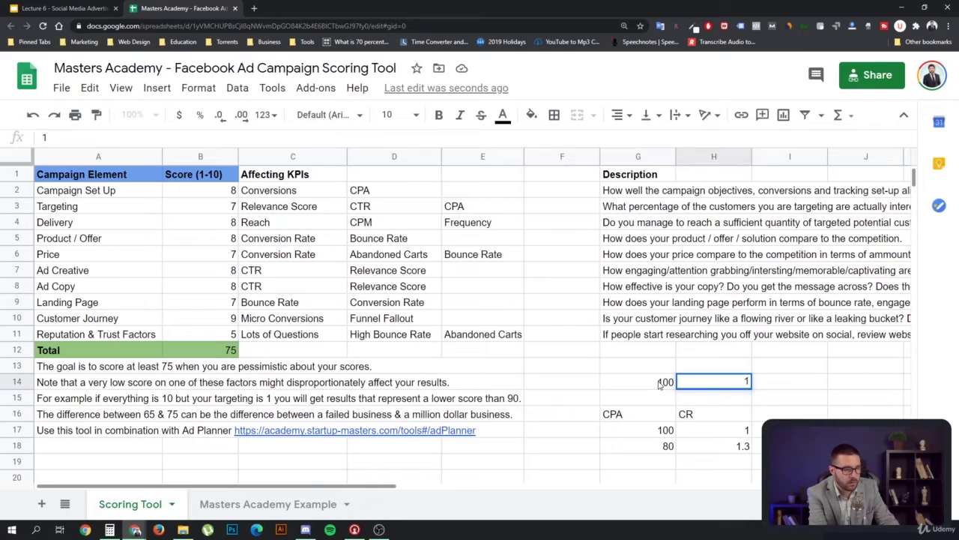
{"action": "key", "text": "Escape"}
{"action": "key", "text": "Return"}
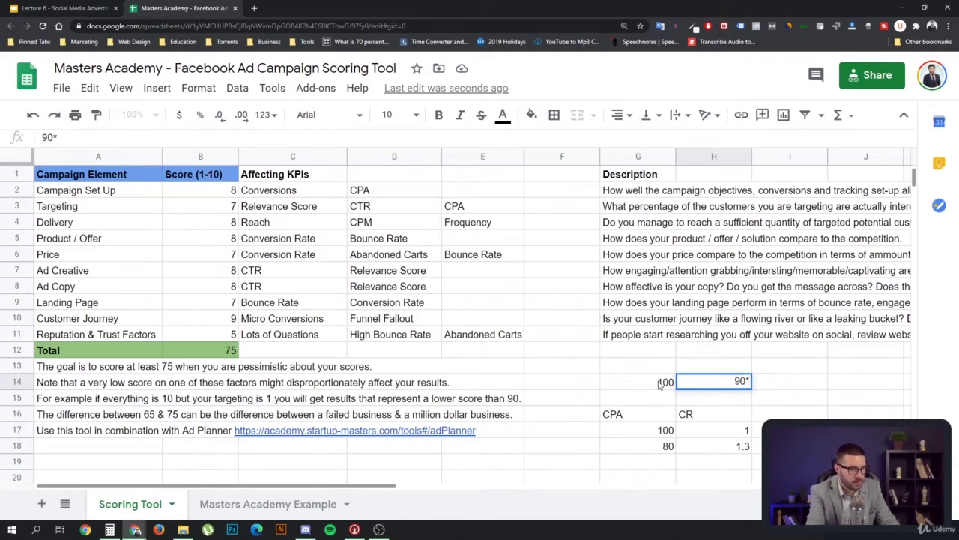
{"action": "key", "text": "Home"}
{"action": "key", "text": "ctrl+Right"}
{"action": "key", "text": "Right"}
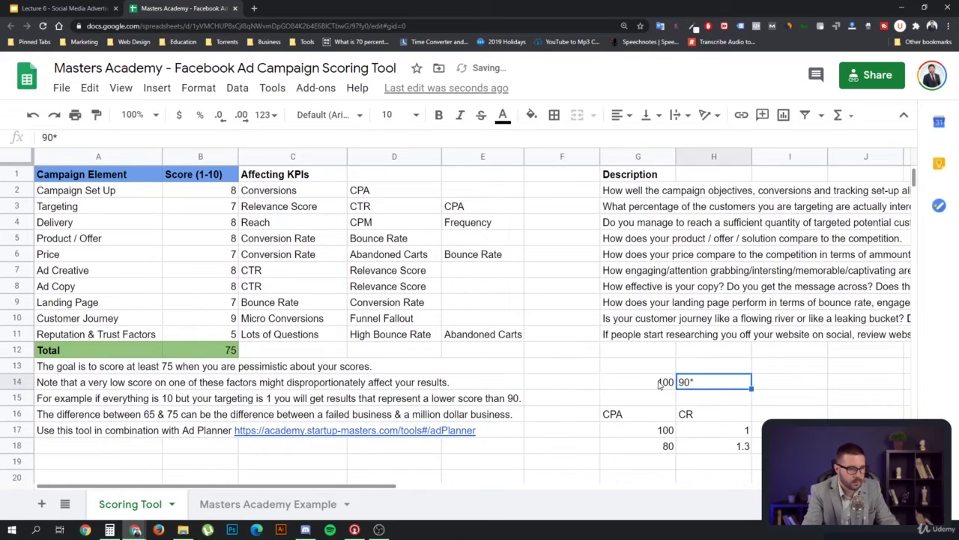
{"action": "type", "text": "90"}
{"action": "key", "text": "BackSpace"}
{"action": "key", "text": "BackSpace"}
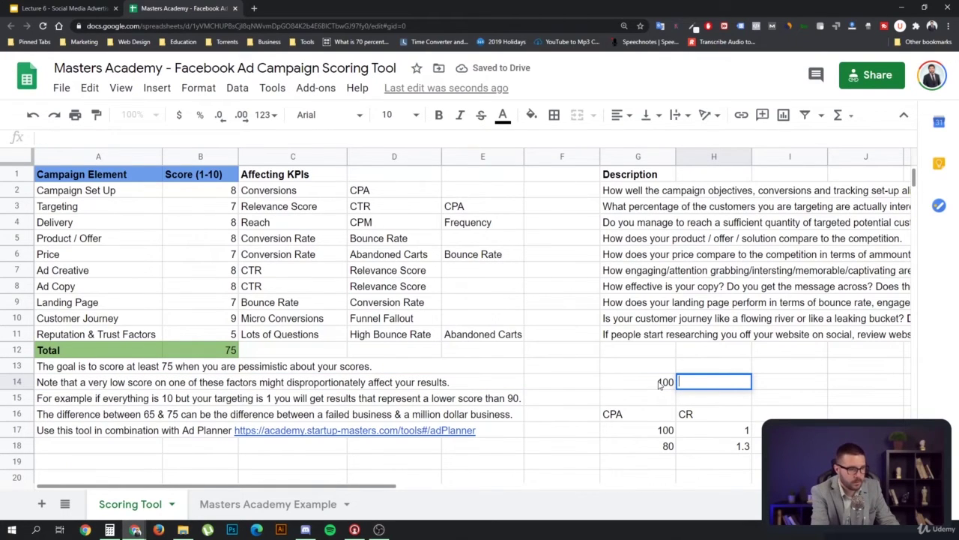
- Enter the formula =90*1.2 in cell H14 to model a 20% increase
{"action": "type", "text": "=90"}
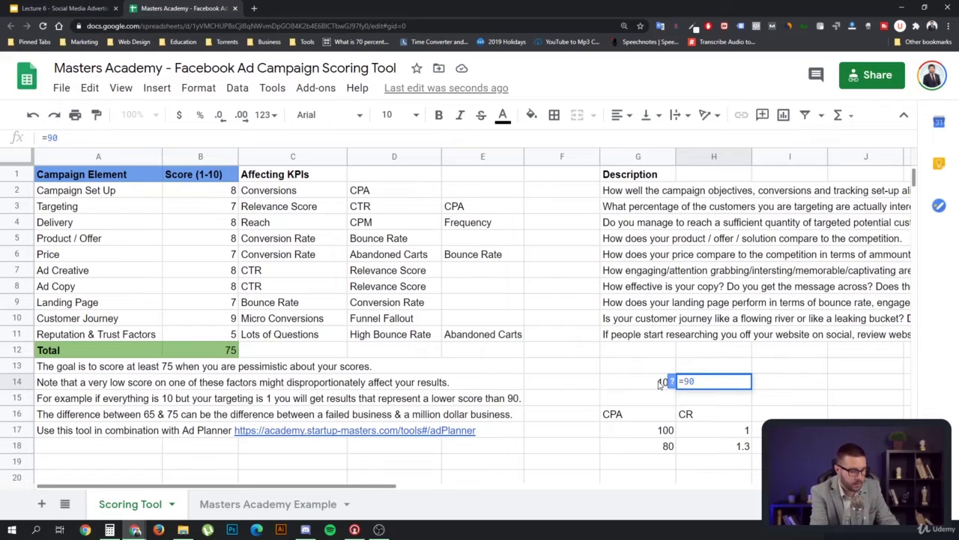
{"action": "type", "text": "*1.2"}
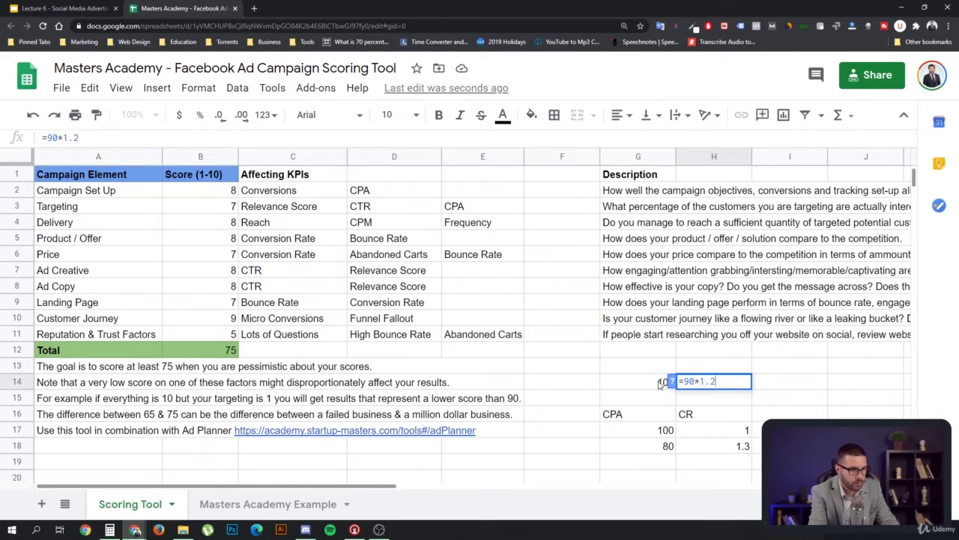
{"action": "key", "text": "Return"}
{"action": "left_click", "coordinate": [734, 381]}
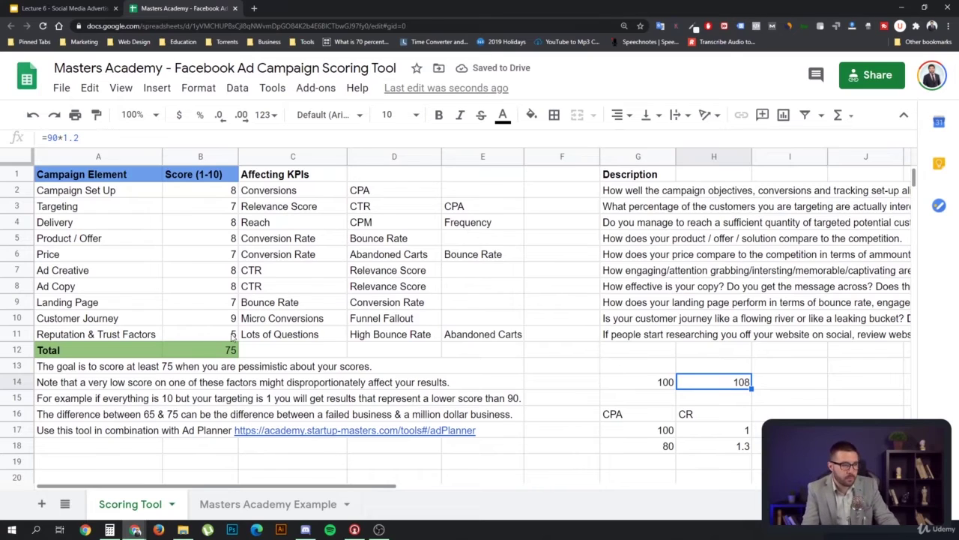
- Compare the example values in G14 and H14 with the campaign scores, the Reputation & Trust Factors row and the total
{"action": "left_click", "coordinate": [232, 335]}
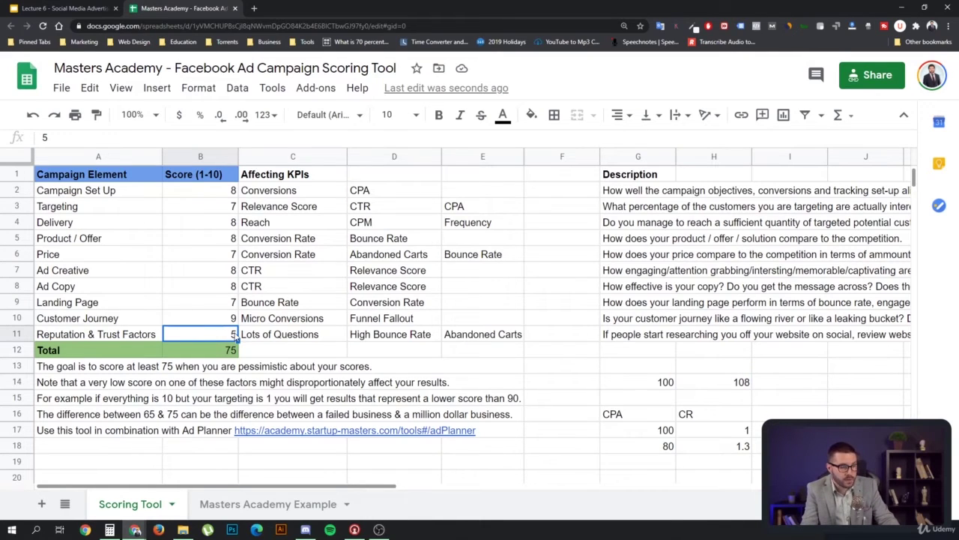
{"action": "left_click", "coordinate": [716, 384]}
{"action": "left_click_drag", "start_coordinate": [668, 384], "coordinate": [709, 387]}
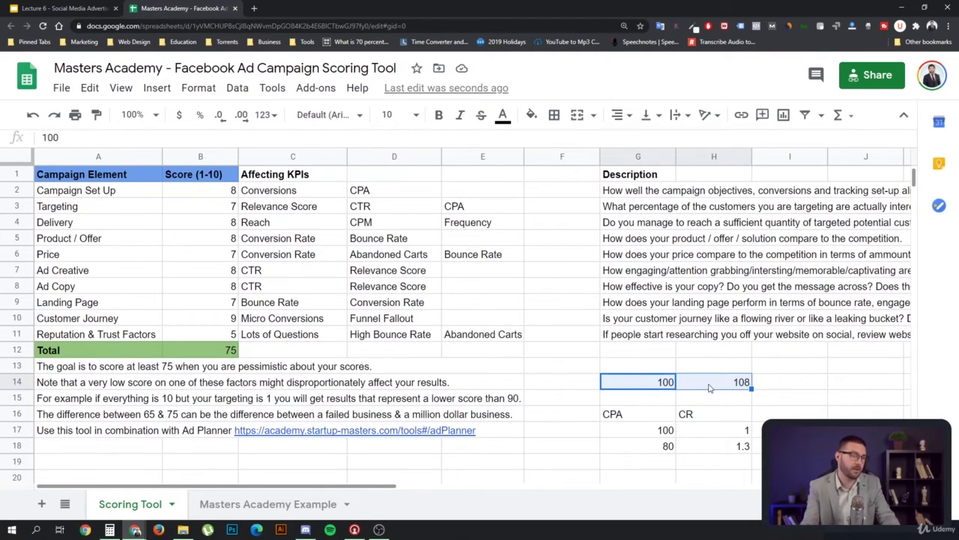
{"action": "left_click", "coordinate": [687, 402]}
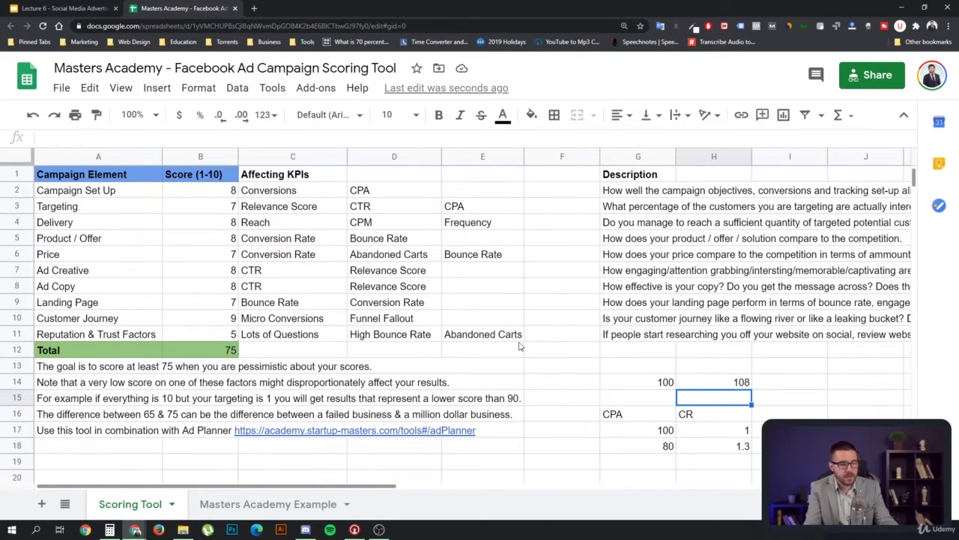
{"action": "left_click_drag", "start_coordinate": [98, 190], "coordinate": [200, 330]}
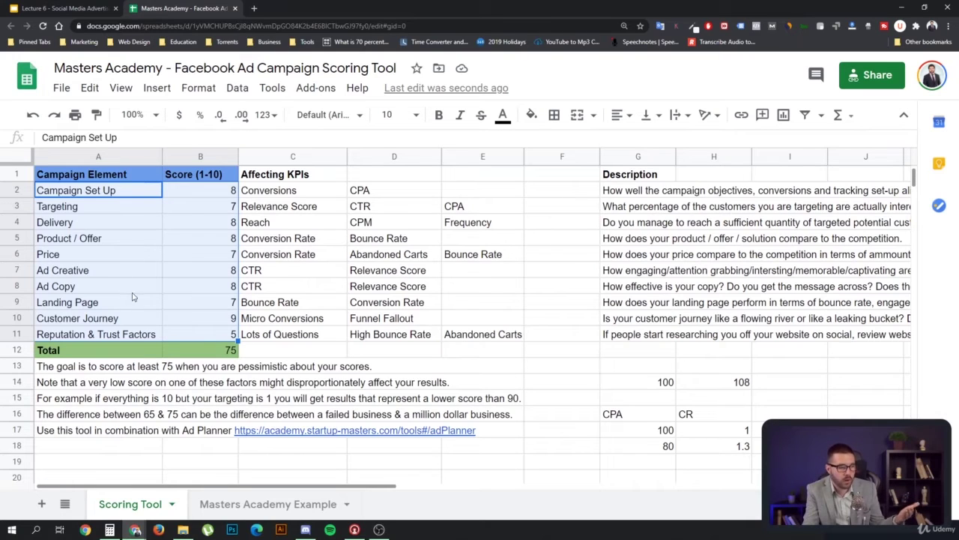
{"action": "left_click", "coordinate": [17, 335]}
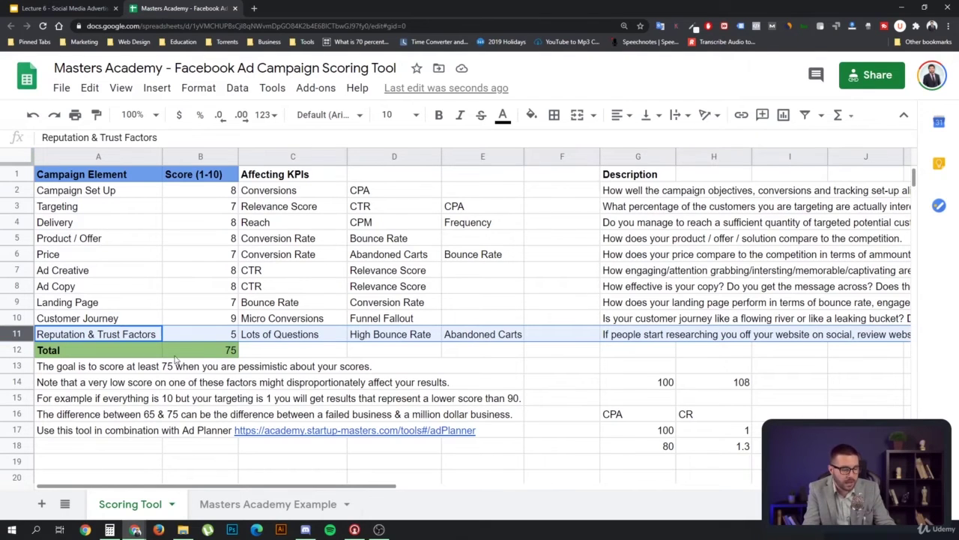
{"action": "left_click", "coordinate": [180, 354]}
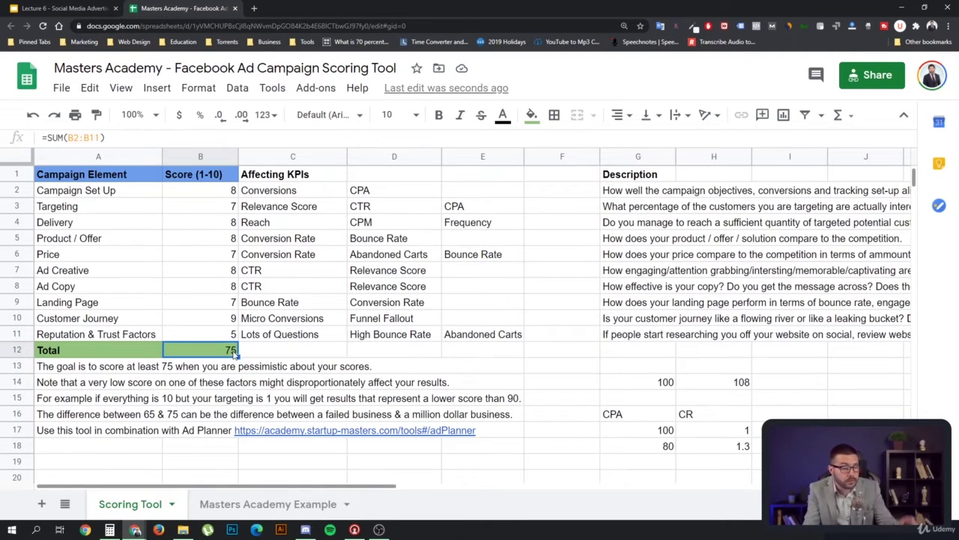
- Read through the scoring notes below the total, including the one with the Ad Planner link
{"action": "left_click", "coordinate": [132, 371]}
{"action": "left_click", "coordinate": [134, 386]}
{"action": "left_click", "coordinate": [137, 400]}
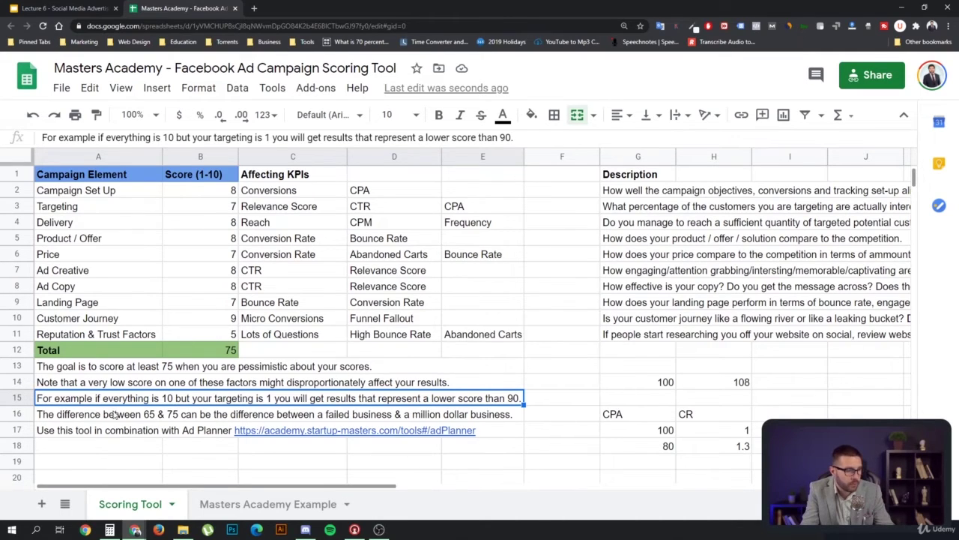
{"action": "left_click", "coordinate": [91, 418]}
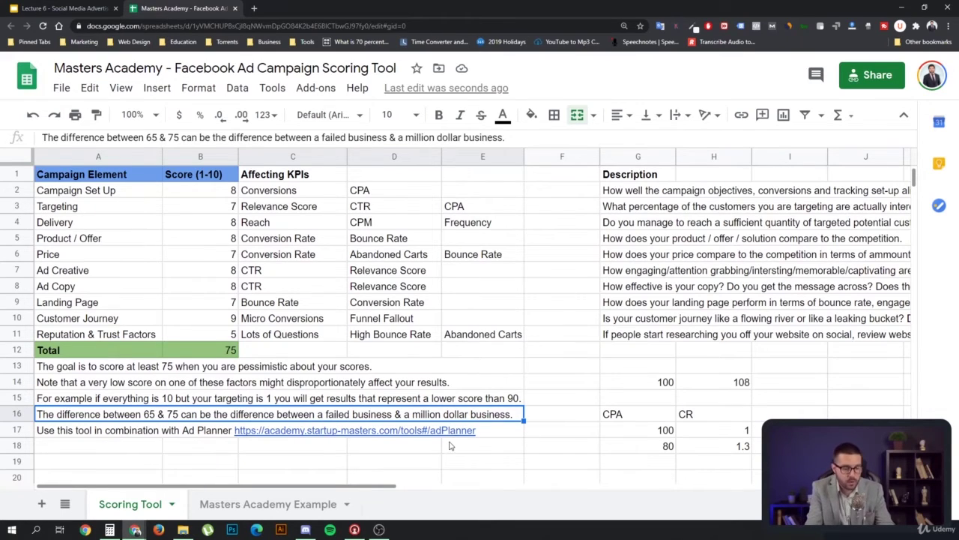
{"action": "mouse_move", "coordinate": [458, 433]}
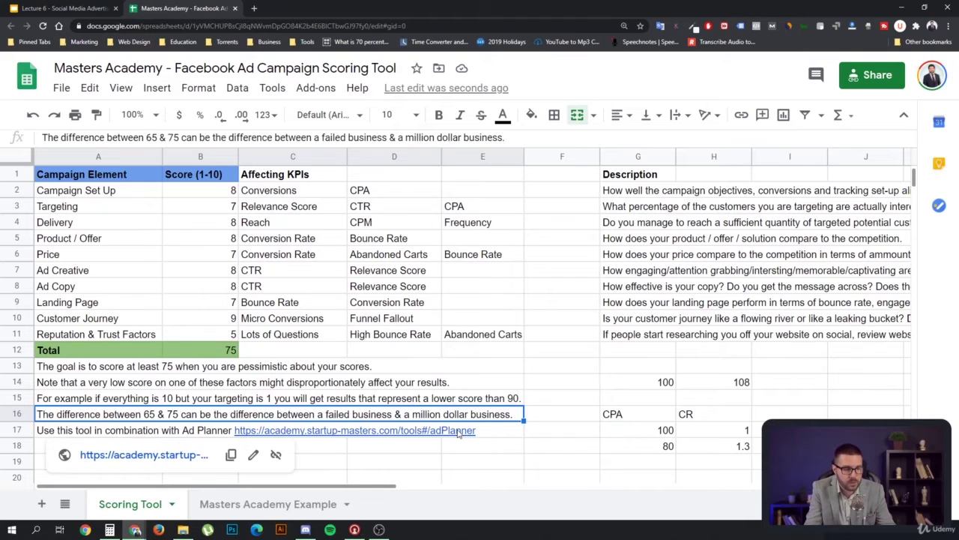
{"action": "left_click", "coordinate": [500, 436]}
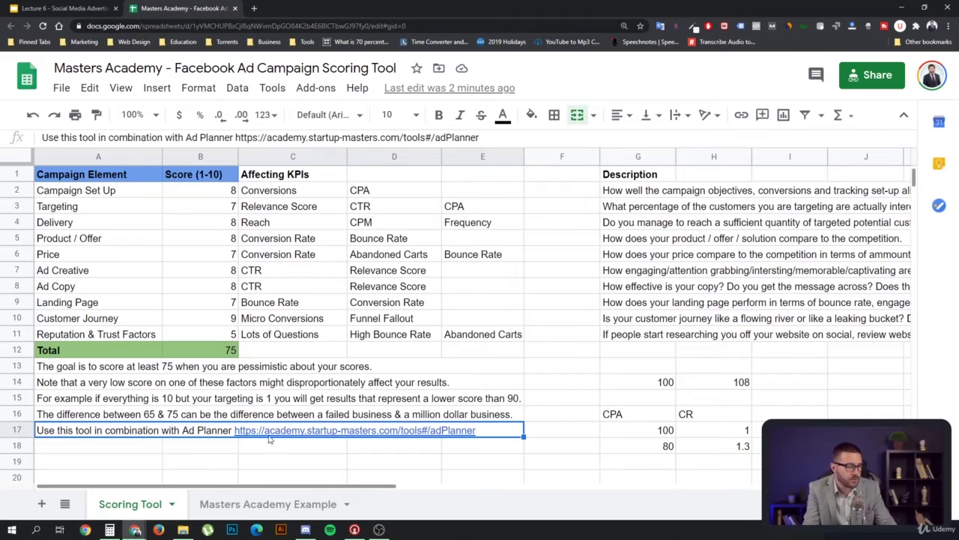
{"action": "left_click", "coordinate": [219, 450]}
{"action": "left_click", "coordinate": [267, 429]}
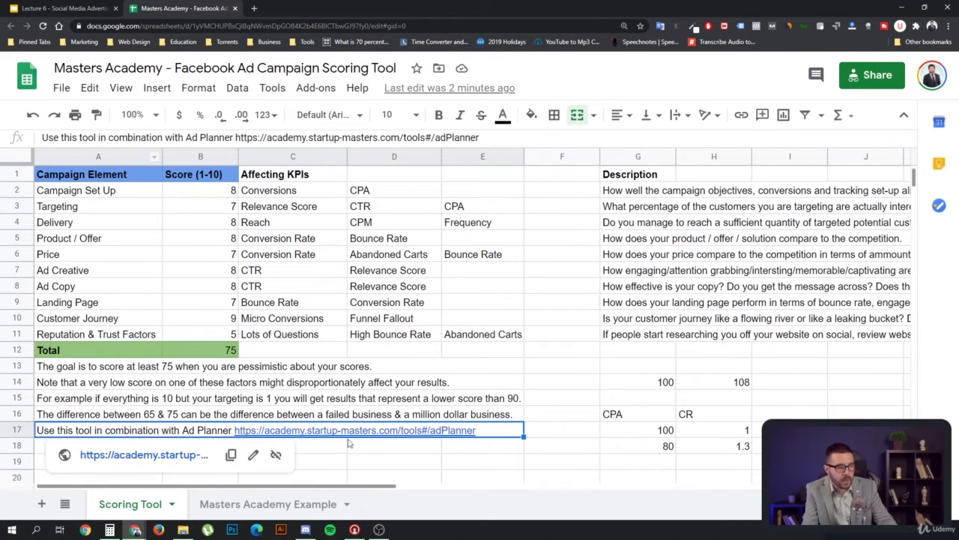
- Clear the example comparison figures from cells G14 to H18
{"action": "left_click_drag", "start_coordinate": [625, 384], "coordinate": [708, 454]}
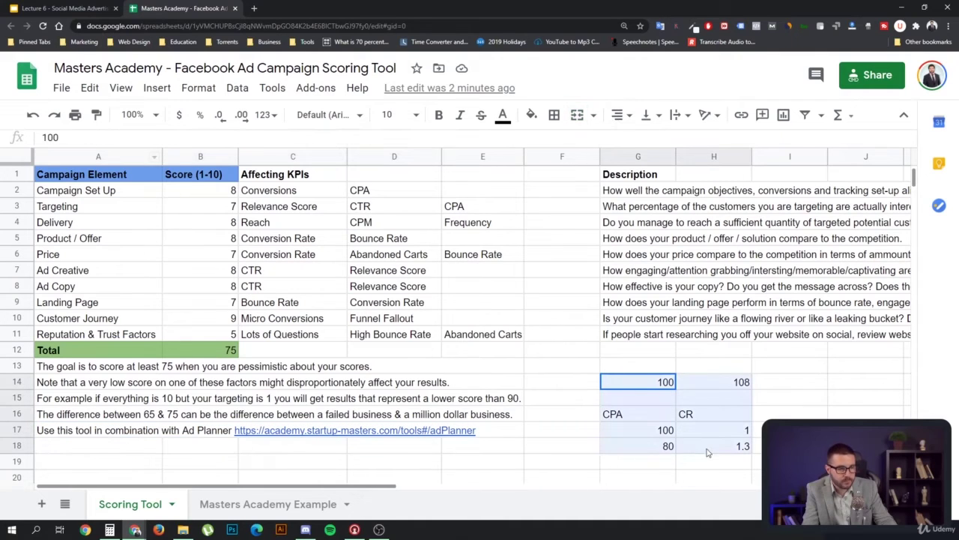
{"action": "key", "text": "Delete"}
{"action": "left_click", "coordinate": [656, 448]}
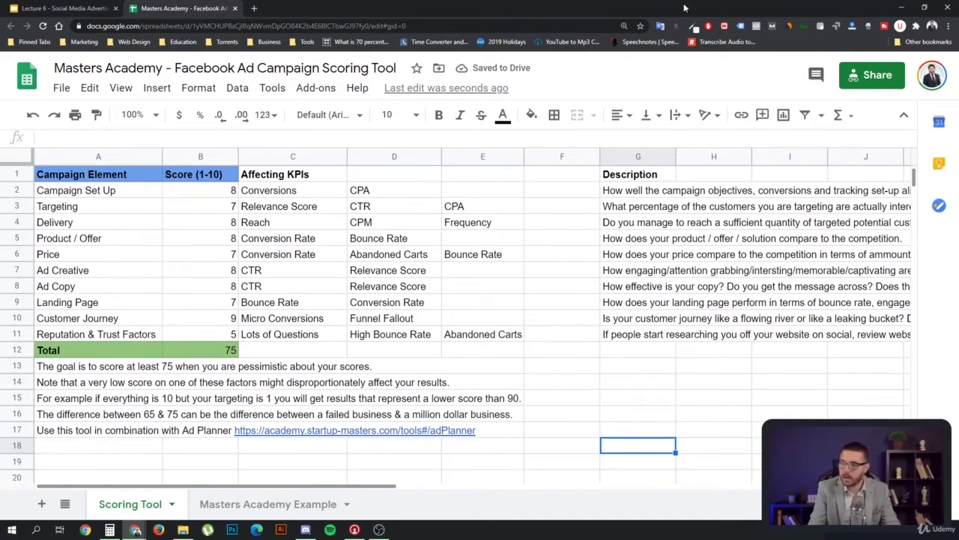
- Open the Ad Planner at academy.startup-masters.com/tools#/adPlanner in a new browser tab and highlight its Target CPA value
{"action": "left_click", "coordinate": [253, 9]}
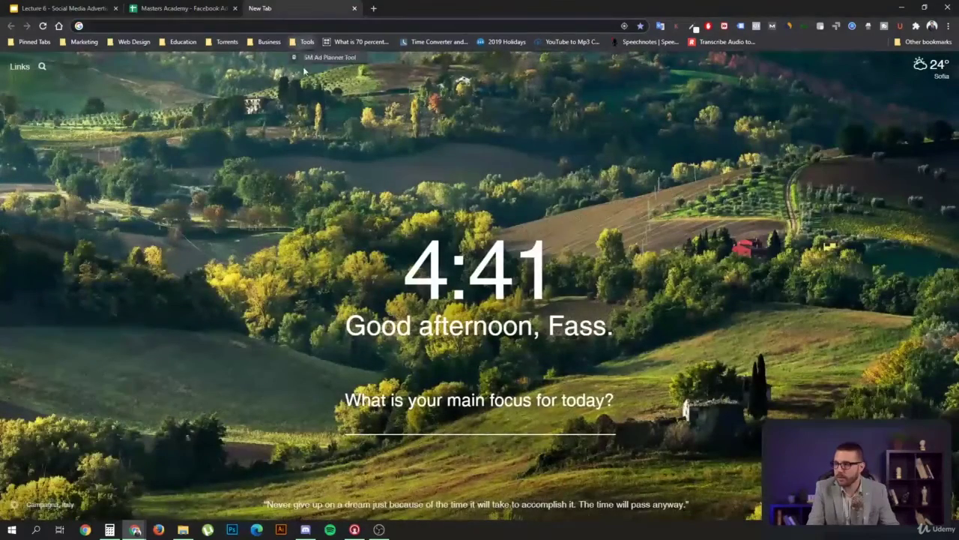
{"action": "type", "text": "academy.startupmasters.eu/tools#/adPlanner"}
{"action": "key", "text": "Return"}
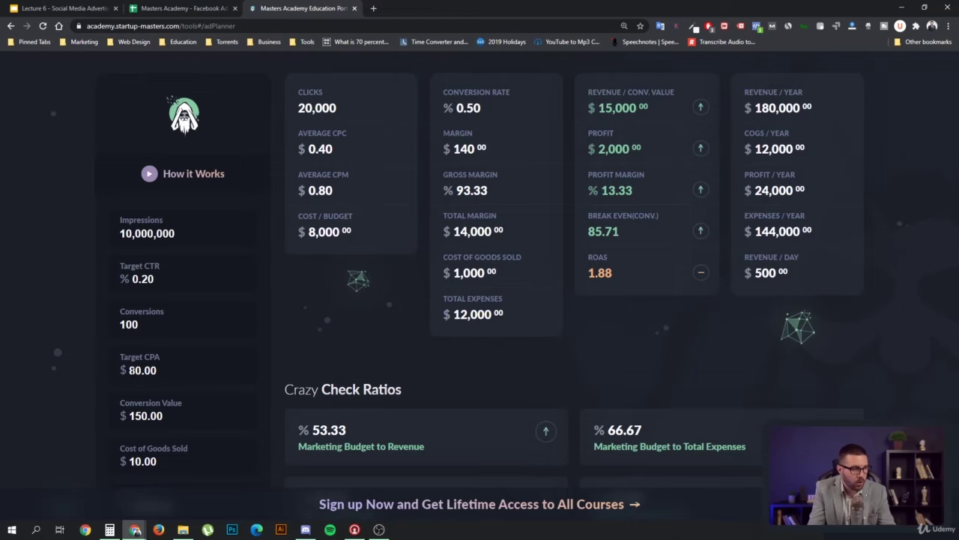
{"action": "left_click_drag", "start_coordinate": [142, 370], "coordinate": [129, 371]}
- Return to the scoring spreadsheet and undo the edits, including all score improvements, back to before the CR comparison values were entered
{"action": "left_click", "coordinate": [160, 10]}
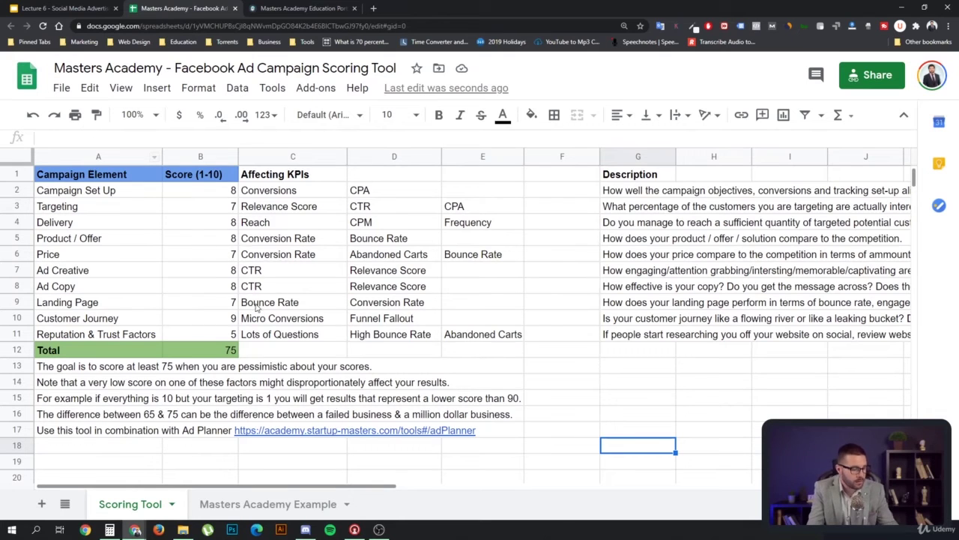
{"action": "key", "text": "ctrl+z"}
{"action": "key", "text": "ctrl+z"}
{"action": "key", "text": "ctrl+z"}
{"action": "key", "text": "ctrl+z"}
{"action": "key", "text": "ctrl+z"}
{"action": "key", "text": "ctrl+z"}
{"action": "key", "text": "ctrl+z"}
{"action": "key", "text": "ctrl+z"}
{"action": "key", "text": "ctrl+z"}
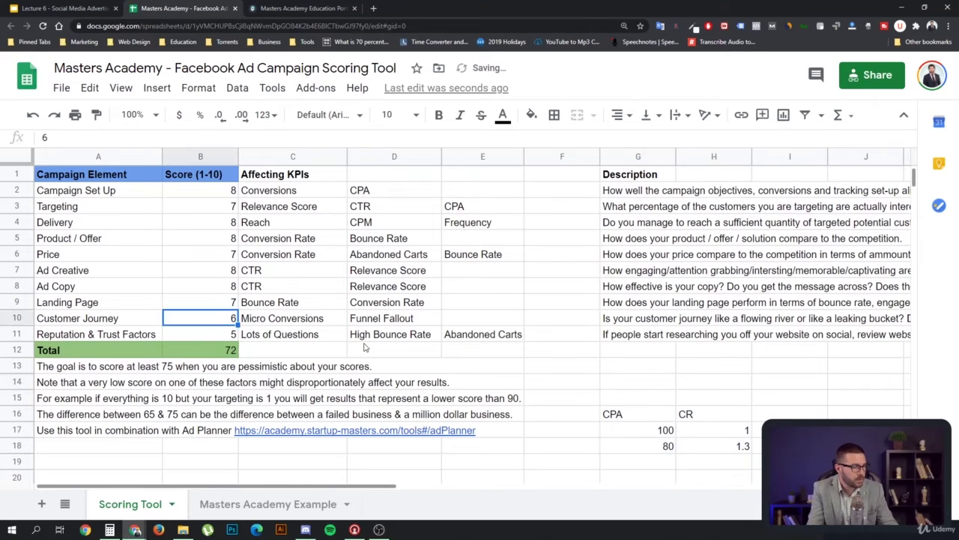
{"action": "key", "text": "ctrl+z"}
{"action": "key", "text": "ctrl+z"}
{"action": "key", "text": "ctrl+z"}
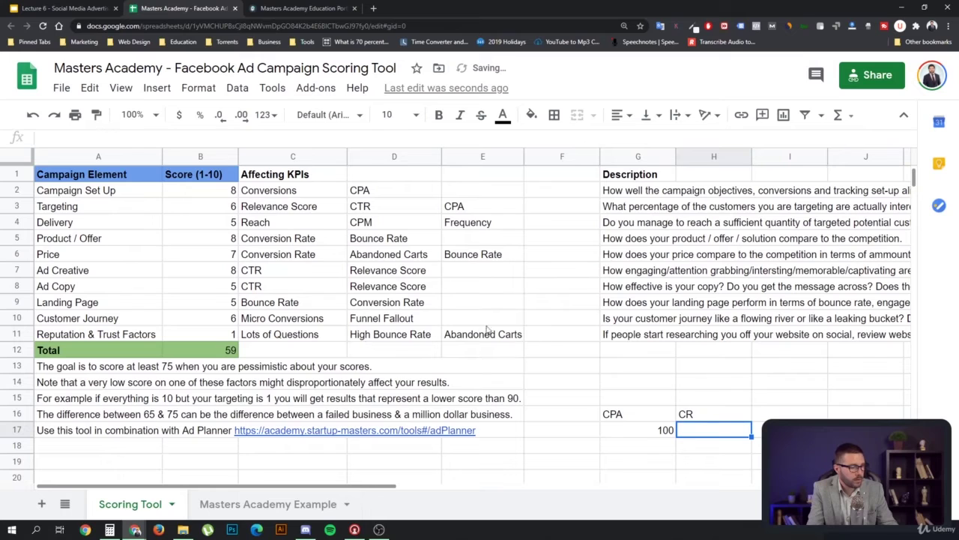
- Switch to the Ad Planner and set Target CPA to 120 and Conversions to 40
{"action": "left_click", "coordinate": [303, 11]}
{"action": "left_click", "coordinate": [129, 370]}
{"action": "left_click_drag", "start_coordinate": [129, 370], "coordinate": [142, 370]}
{"action": "type", "text": "120"}
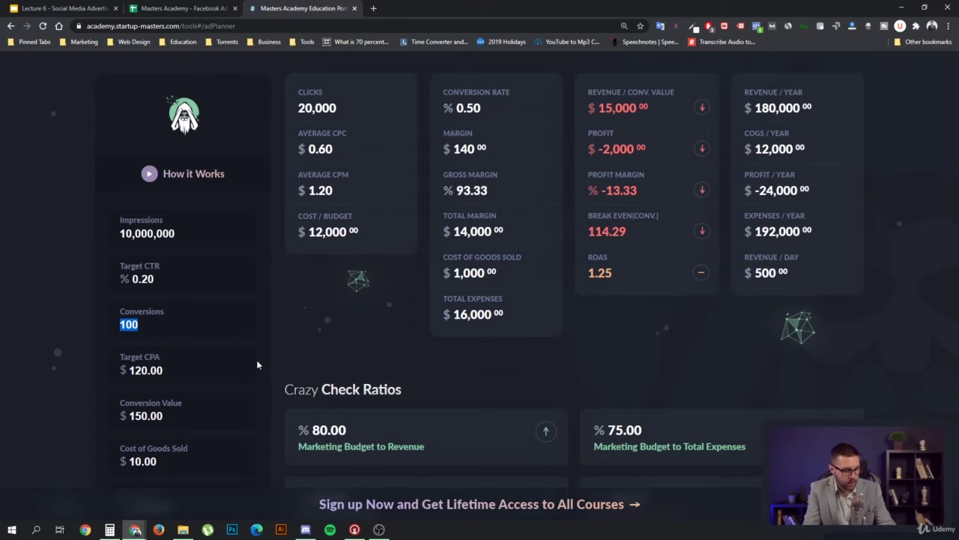
{"action": "type", "text": "40"}
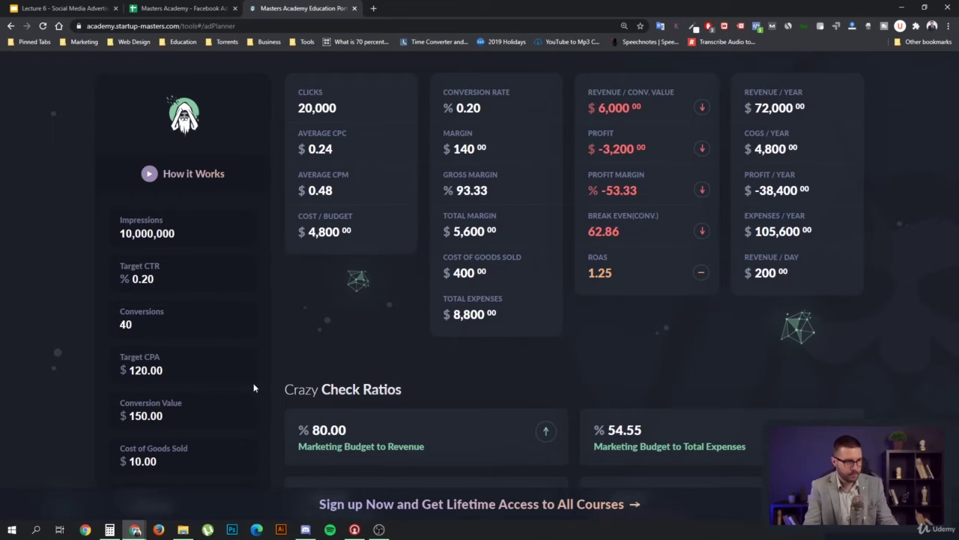
- Set Expenses to 0 in the Ad Planner
{"action": "scroll", "coordinate": [479, 270], "scroll_direction": "down", "scroll_amount": 1}
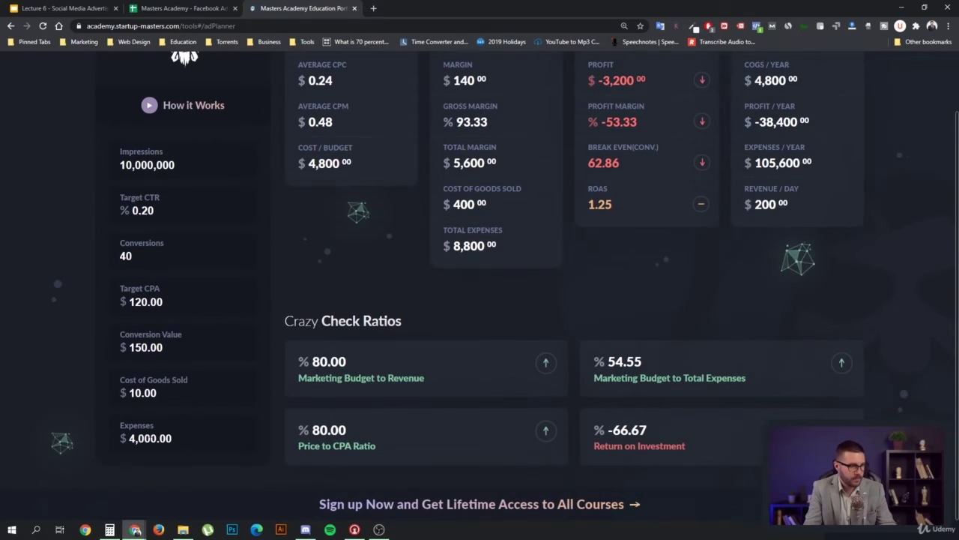
{"action": "left_click_drag", "start_coordinate": [174, 439], "coordinate": [96, 434]}
{"action": "key", "text": "BackSpace"}
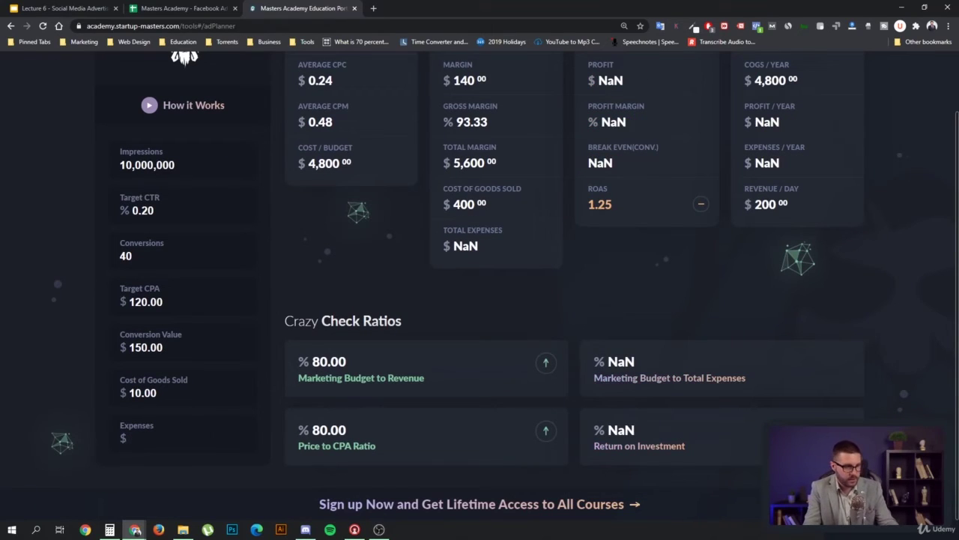
{"action": "type", "text": "0"}
{"action": "left_click", "coordinate": [274, 385]}
{"action": "scroll", "coordinate": [212, 348], "scroll_direction": "up", "scroll_amount": 1}
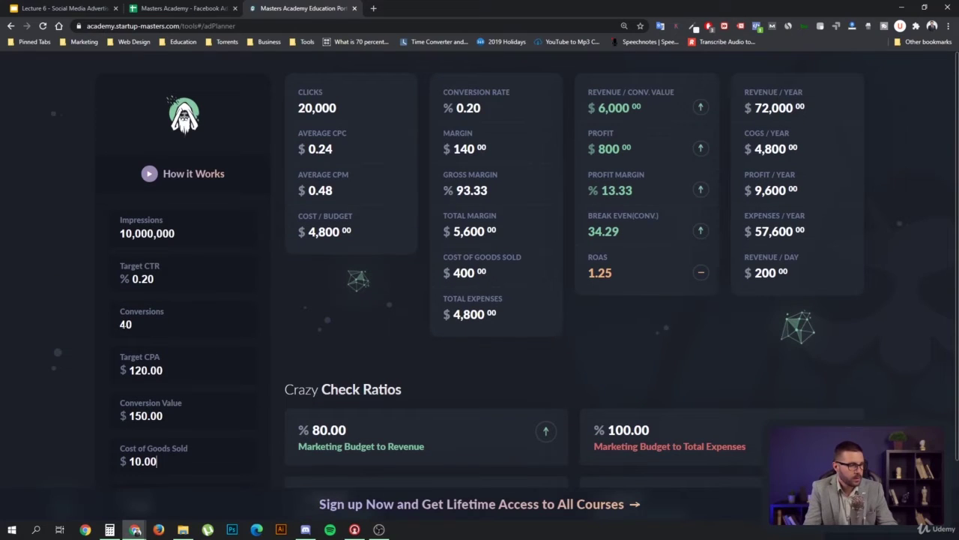
- Set Conversions to 30 and Target CPA to 145 in the Ad Planner
{"action": "left_click_drag", "start_coordinate": [119, 324], "coordinate": [125, 324]}
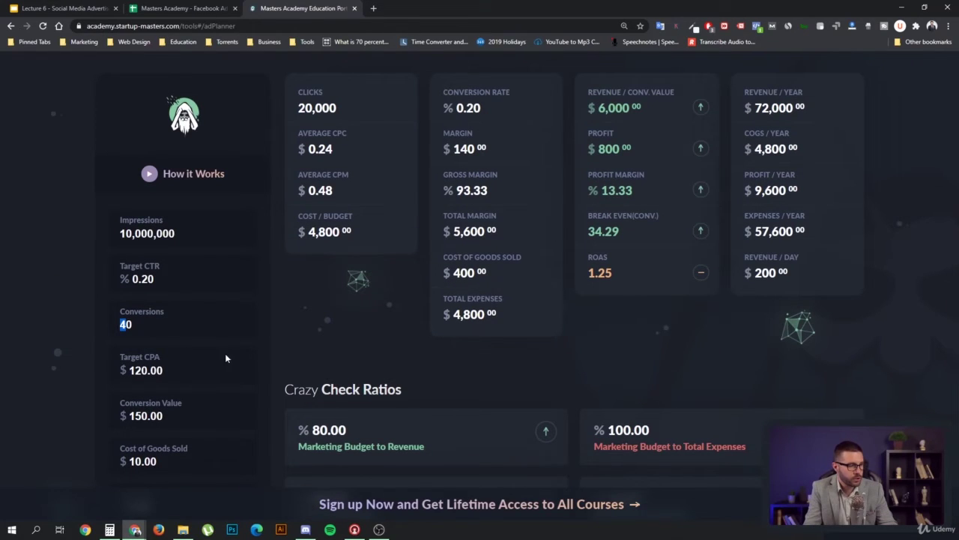
{"action": "type", "text": "3"}
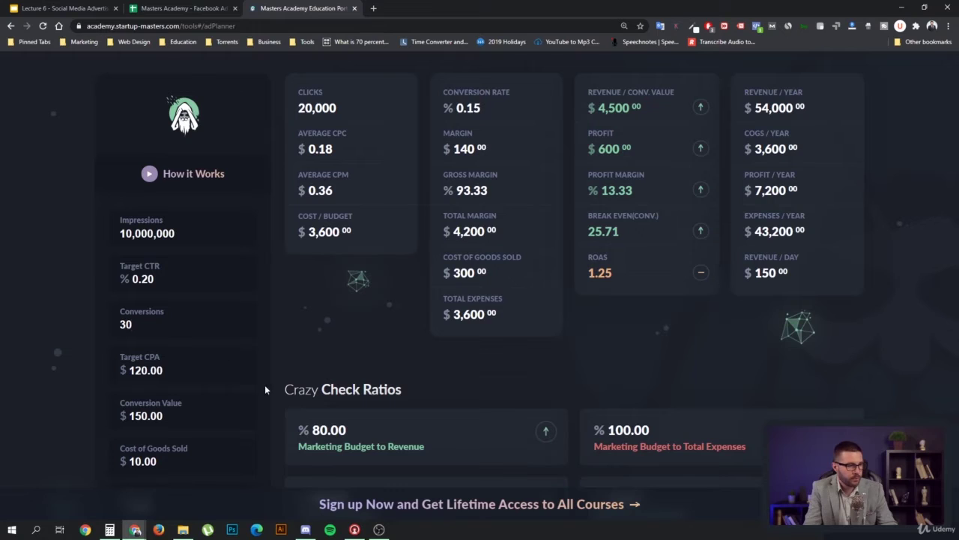
{"action": "left_click_drag", "start_coordinate": [135, 370], "coordinate": [142, 370]}
{"action": "type", "text": "45"}
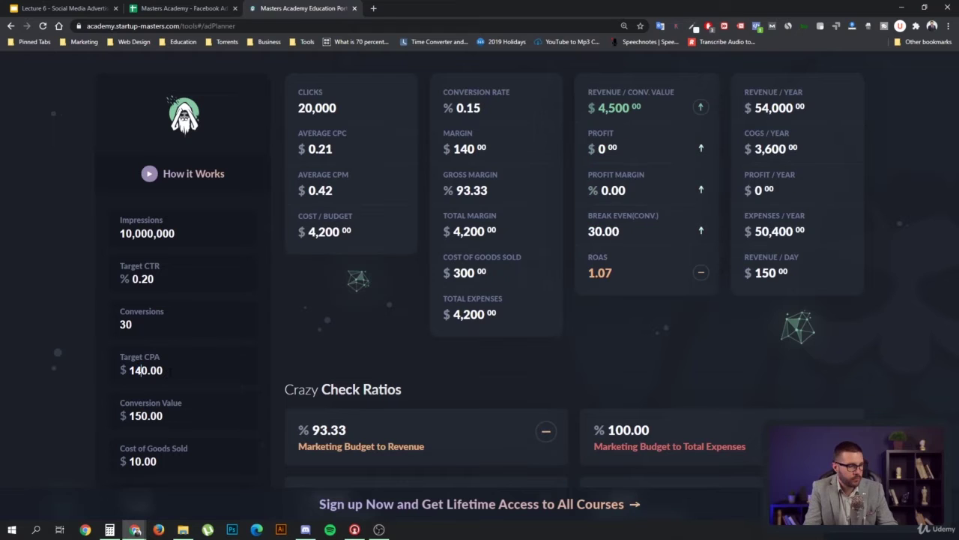
{"action": "key", "text": "Delete"}
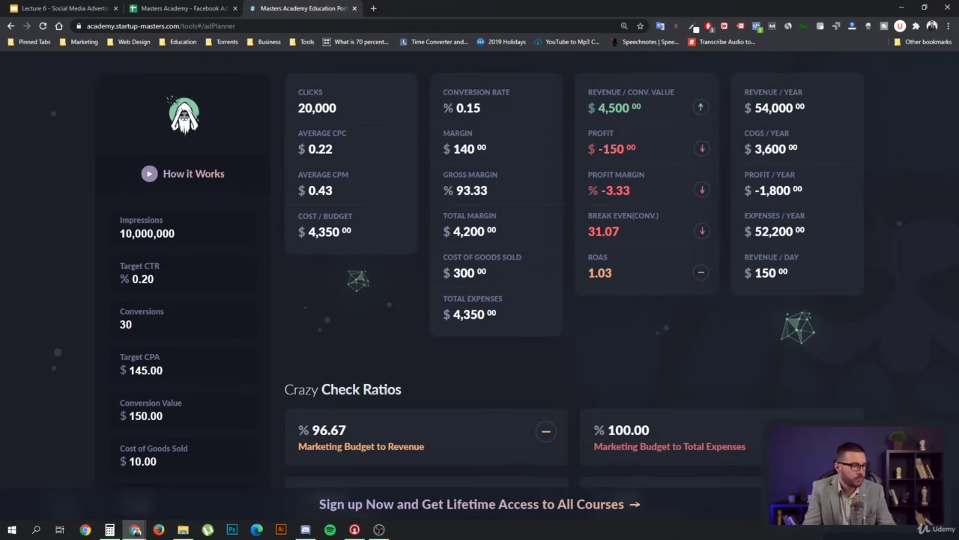
- Try a Target CPA of 190, set it to 160 instead, and highlight the ROAS value
{"action": "left_click_drag", "start_coordinate": [133, 370], "coordinate": [150, 370]}
{"action": "type", "text": "90"}
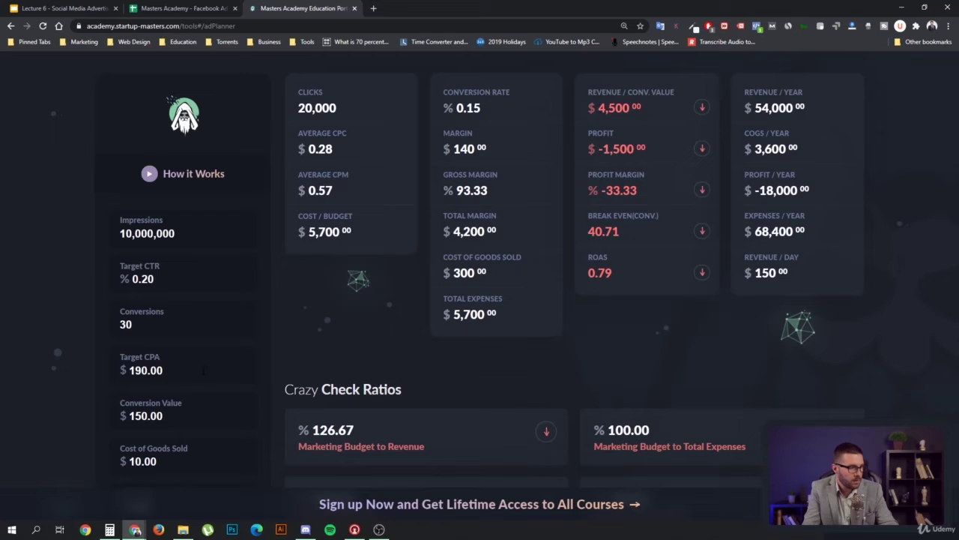
{"action": "key", "text": "BackSpace"}
{"action": "key", "text": "BackSpace"}
{"action": "type", "text": "60"}
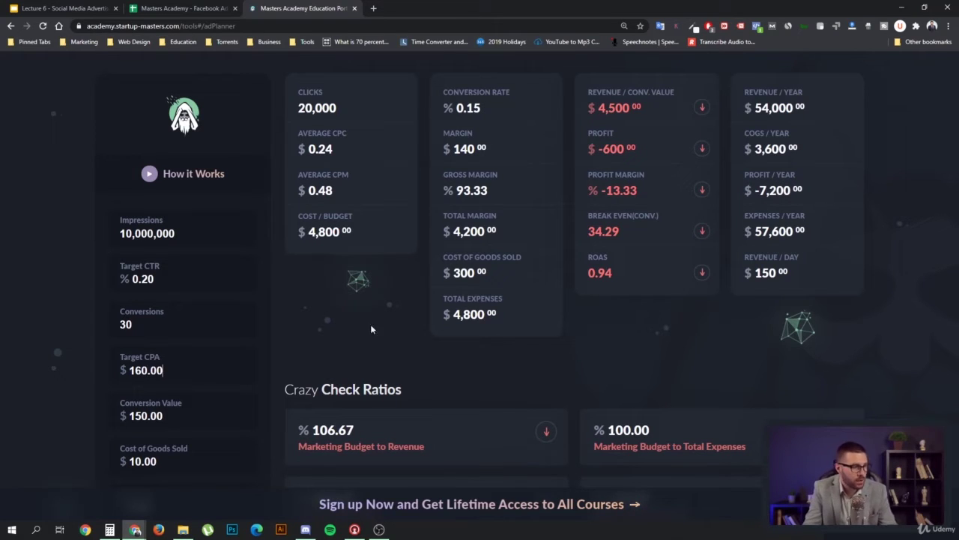
{"action": "left_click_drag", "start_coordinate": [616, 274], "coordinate": [585, 277]}
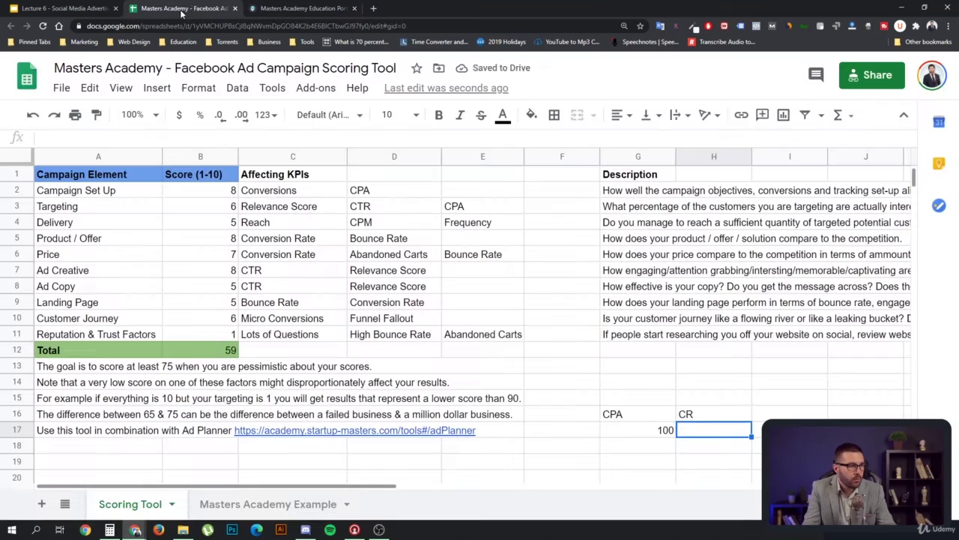
- Switch to the scoring spreadsheet and set the Reputation & Trust Factors score to 5
{"action": "left_click", "coordinate": [184, 9]}
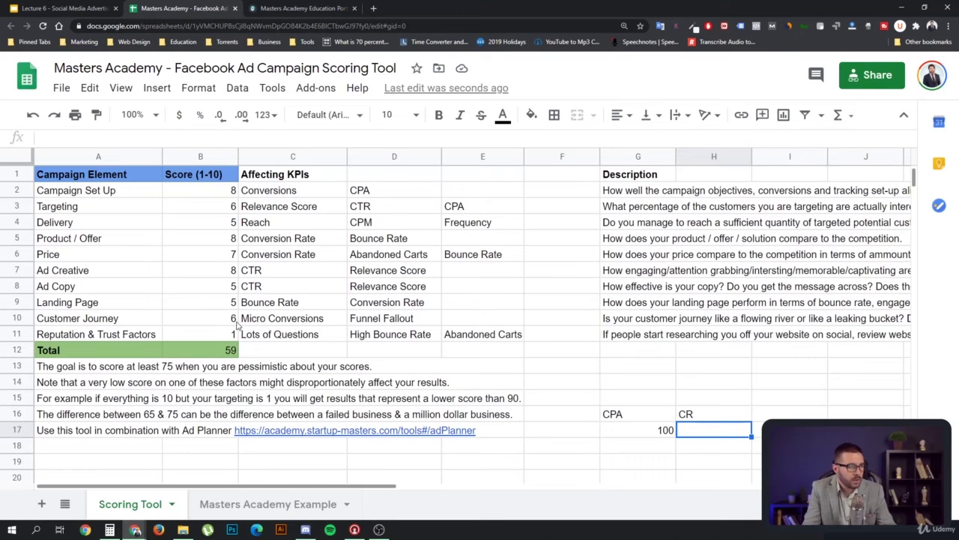
{"action": "left_click", "coordinate": [226, 331]}
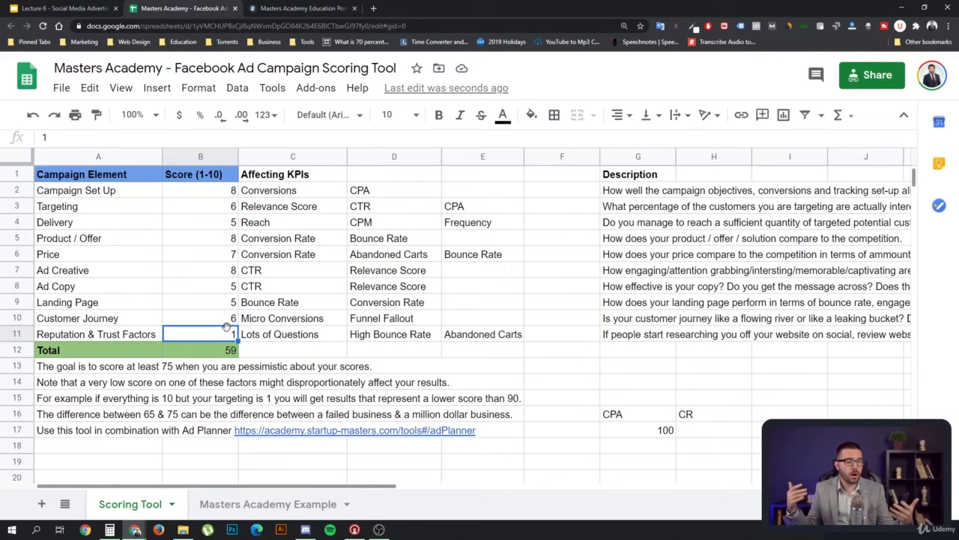
{"action": "left_click", "coordinate": [142, 335]}
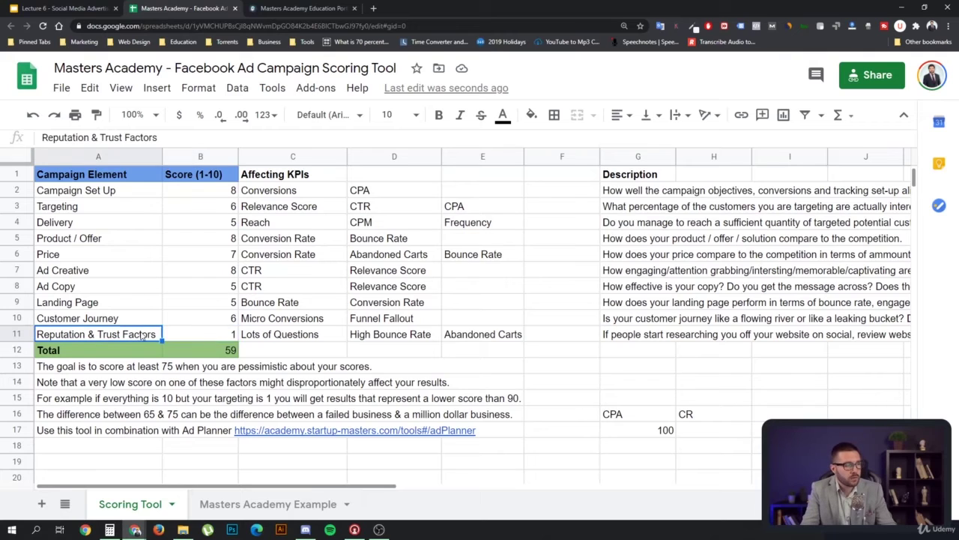
{"action": "left_click_drag", "start_coordinate": [141, 335], "coordinate": [173, 336]}
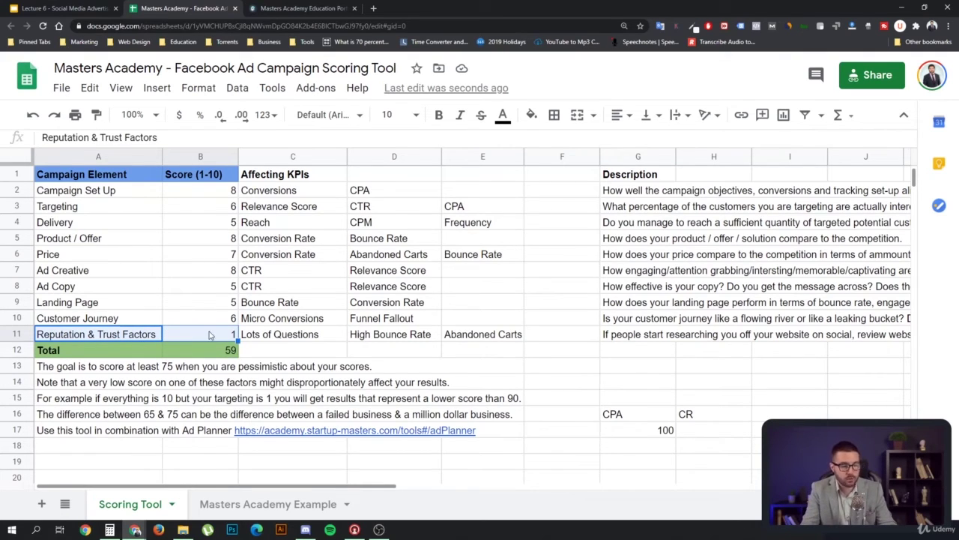
{"action": "left_click", "coordinate": [205, 329]}
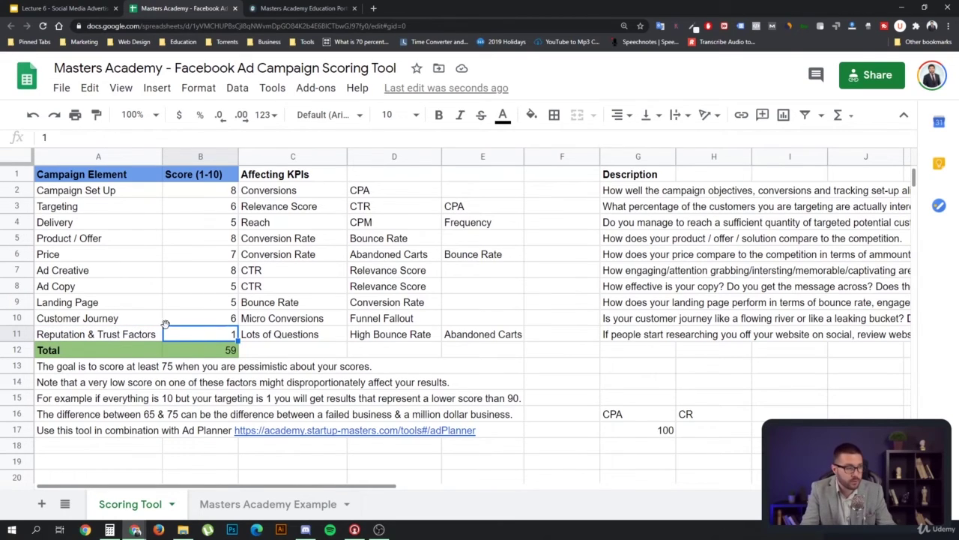
{"action": "double_click", "coordinate": [223, 335]}
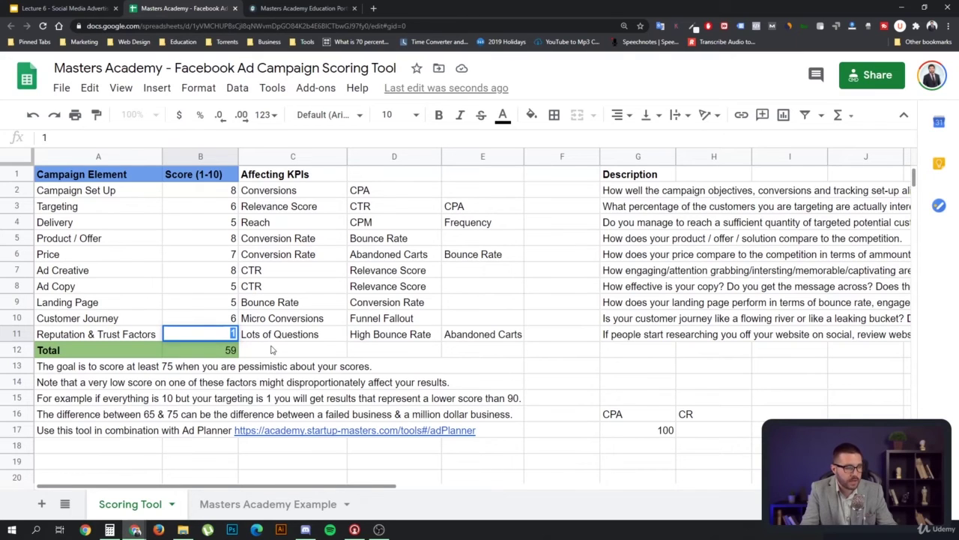
{"action": "type", "text": "5"}
{"action": "key", "text": "Return"}
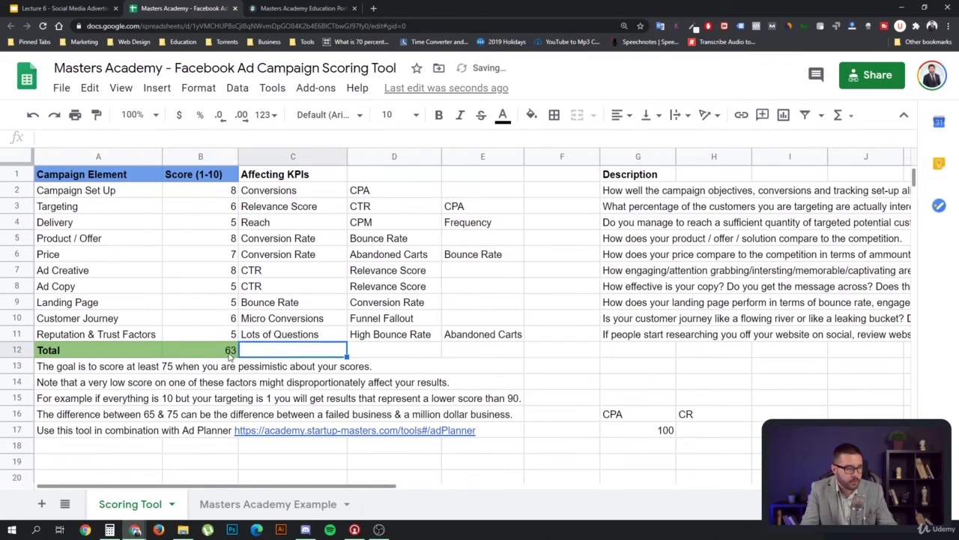
{"action": "left_click", "coordinate": [229, 341]}
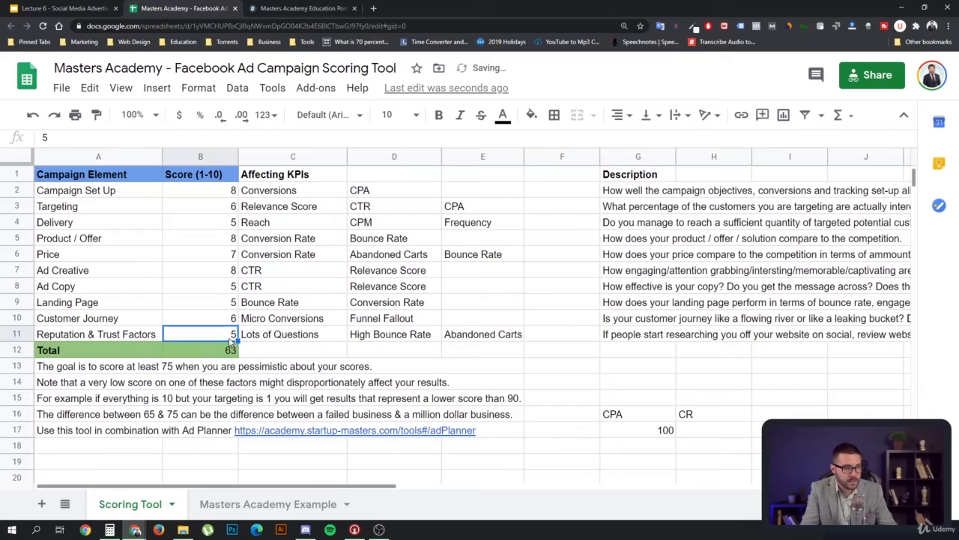
- Switch to the Ad Planner and set Target CPA to 140
{"action": "left_click", "coordinate": [273, 13]}
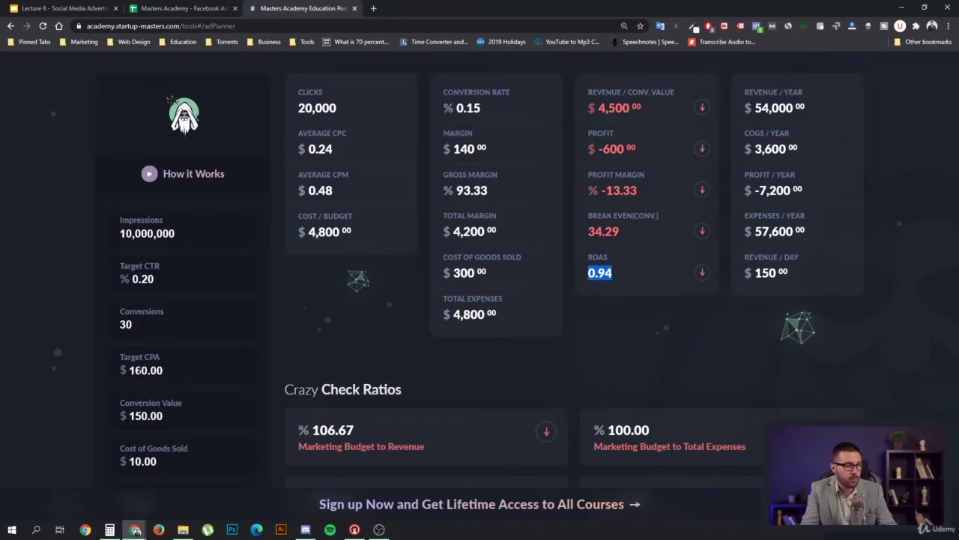
{"action": "left_click", "coordinate": [138, 370]}
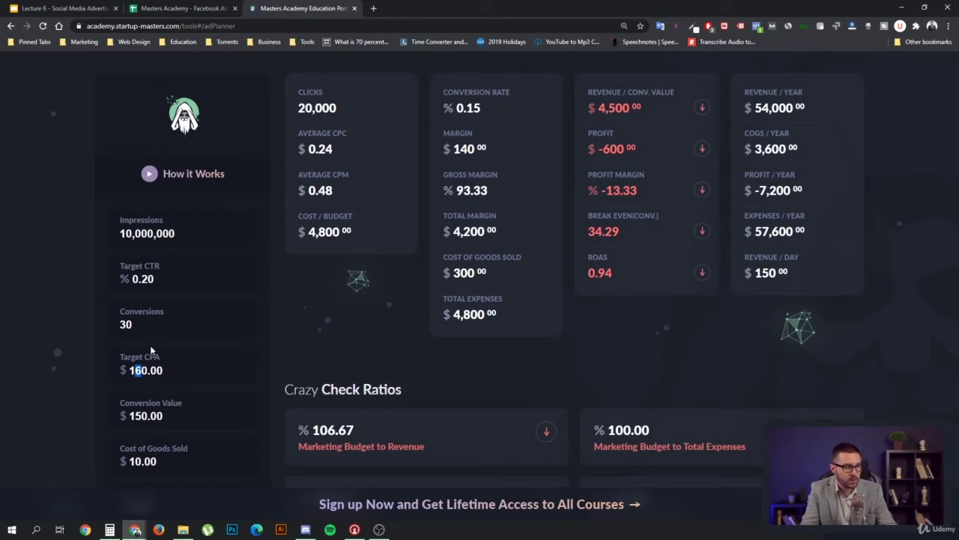
{"action": "type", "text": "4"}
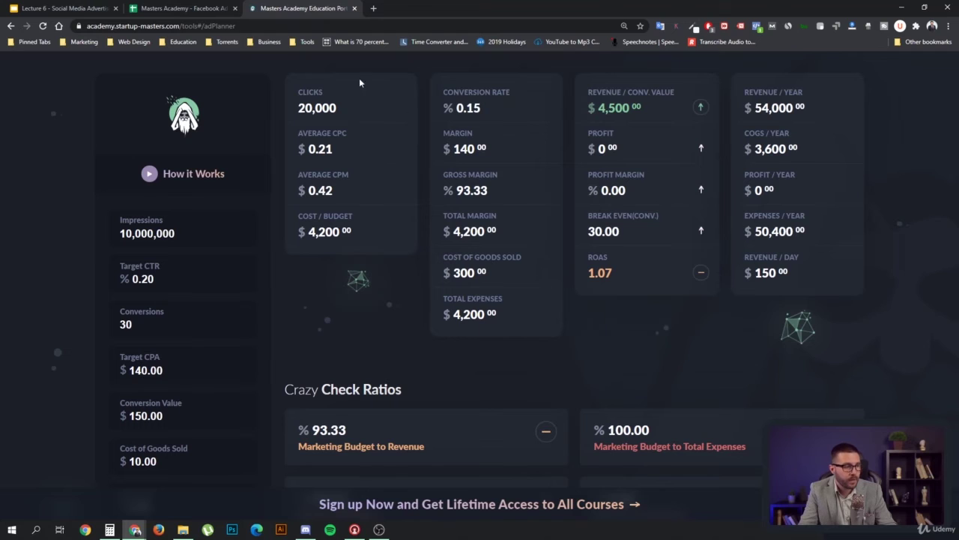
- Return to the scoring spreadsheet and set both the Ad Copy and Landing Page scores to 7
{"action": "left_click", "coordinate": [198, 12]}
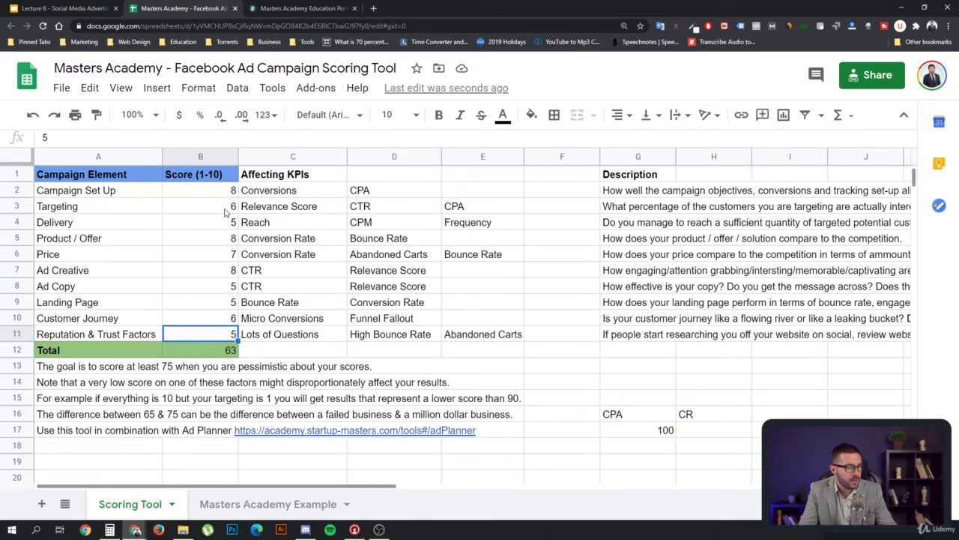
{"action": "left_click", "coordinate": [225, 291]}
{"action": "double_click", "coordinate": [225, 291]}
{"action": "key", "text": "BackSpace"}
{"action": "type", "text": "7"}
{"action": "key", "text": "Return"}
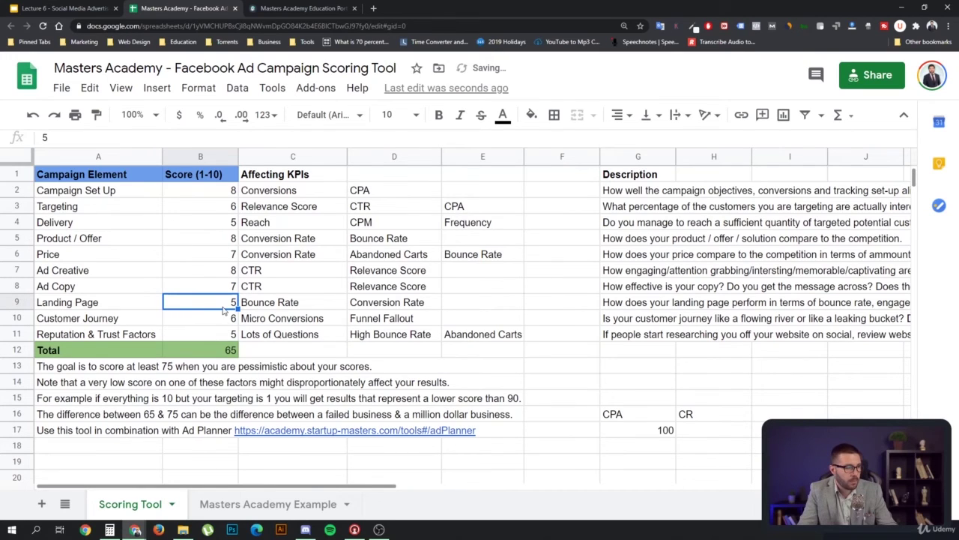
{"action": "double_click", "coordinate": [234, 303]}
{"action": "type", "text": "7"}
{"action": "key", "text": "Return"}
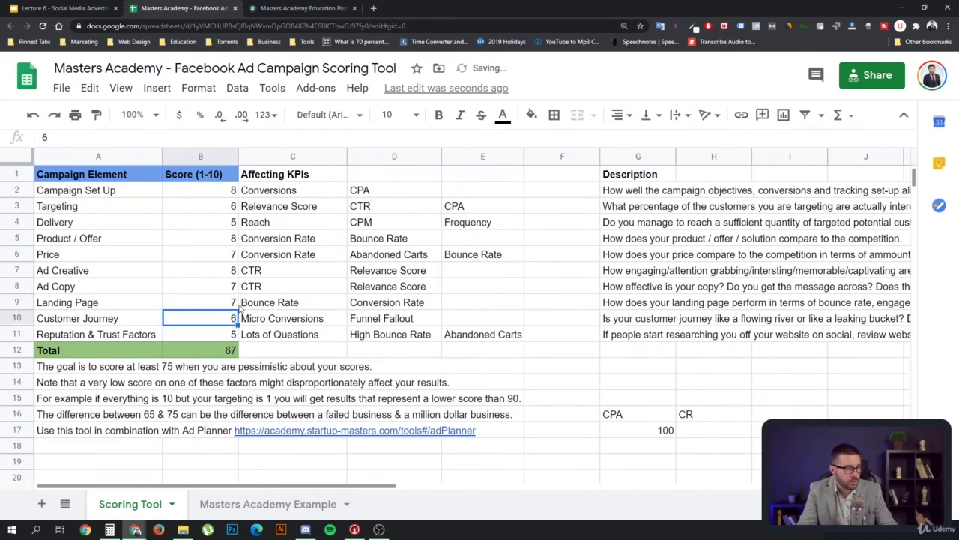
- Switch to the Ad Planner and set Target CPA to 130
{"action": "left_click", "coordinate": [307, 7]}
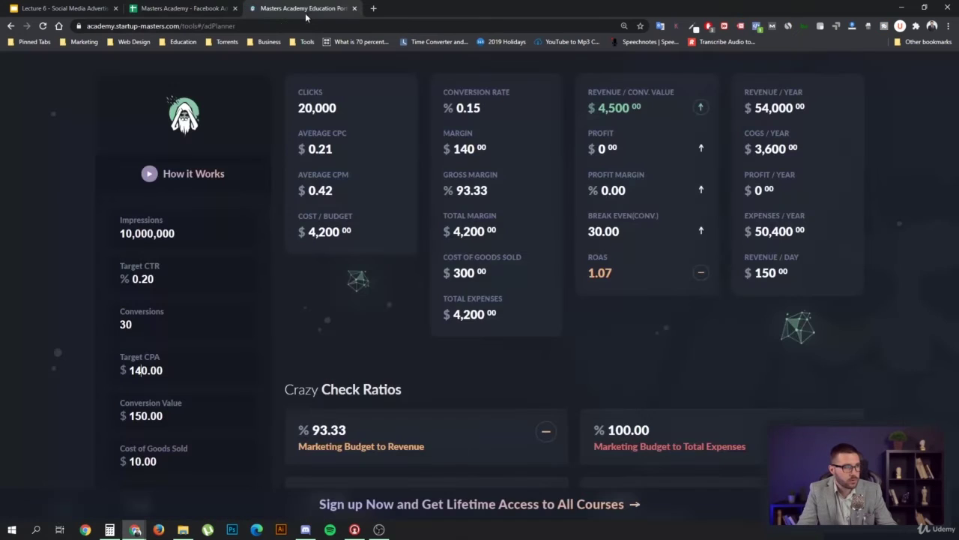
{"action": "key", "text": "BackSpace"}
{"action": "type", "text": "3"}
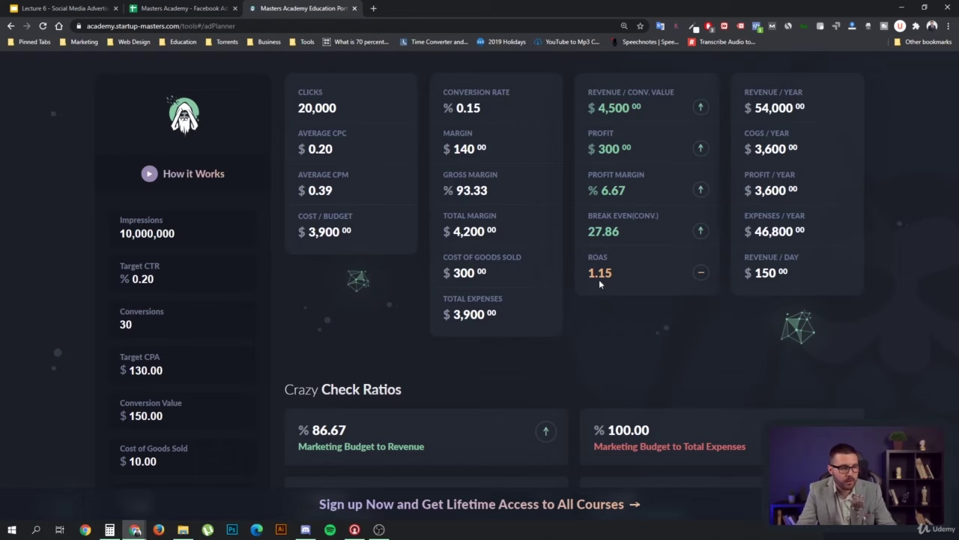
- Set Conversions to 50 in the Ad Planner
{"action": "key", "text": "shift+Tab"}
{"action": "type", "text": "50"}
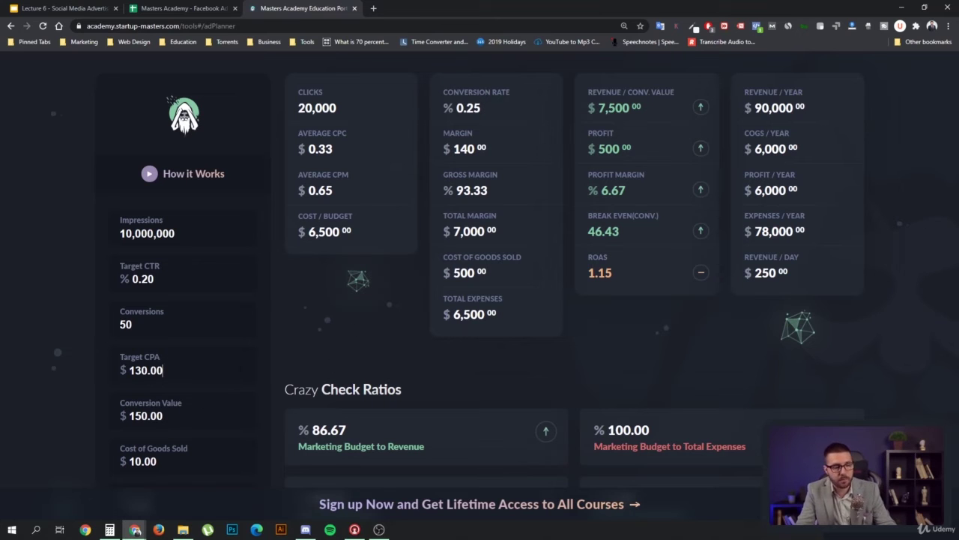
- Switch to the scoring spreadsheet and set the Delivery score to 8
{"action": "left_click", "coordinate": [207, 11]}
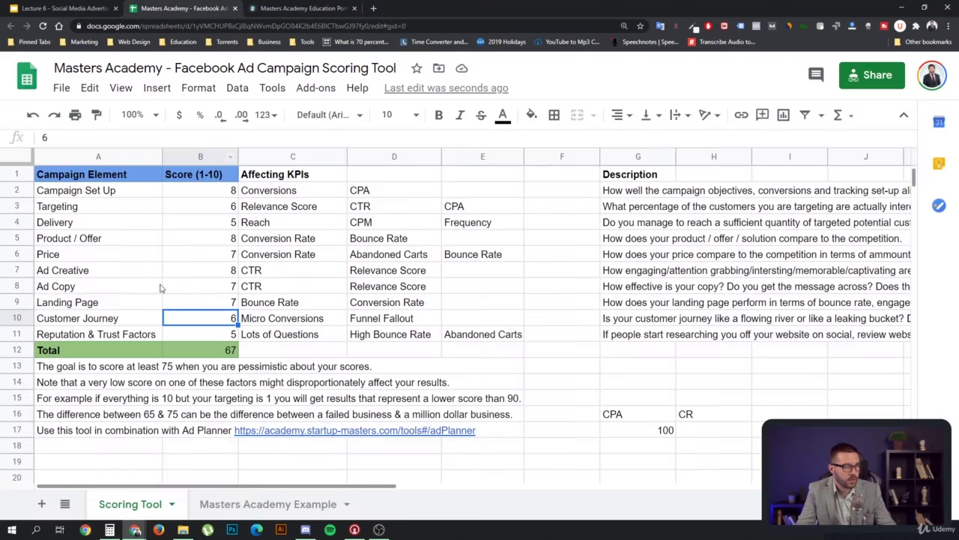
{"action": "left_click", "coordinate": [228, 222]}
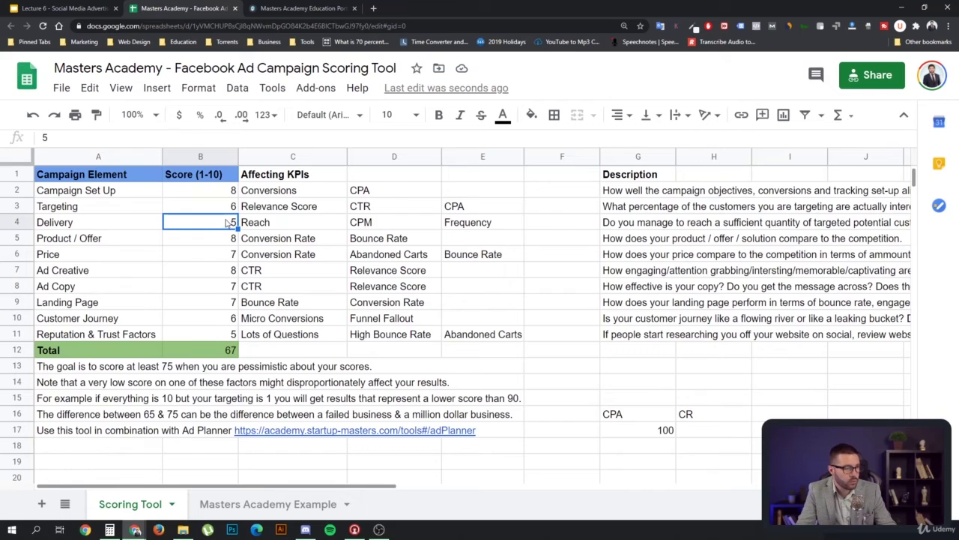
{"action": "double_click", "coordinate": [226, 221]}
{"action": "left_click_drag", "start_coordinate": [226, 220], "coordinate": [247, 230]}
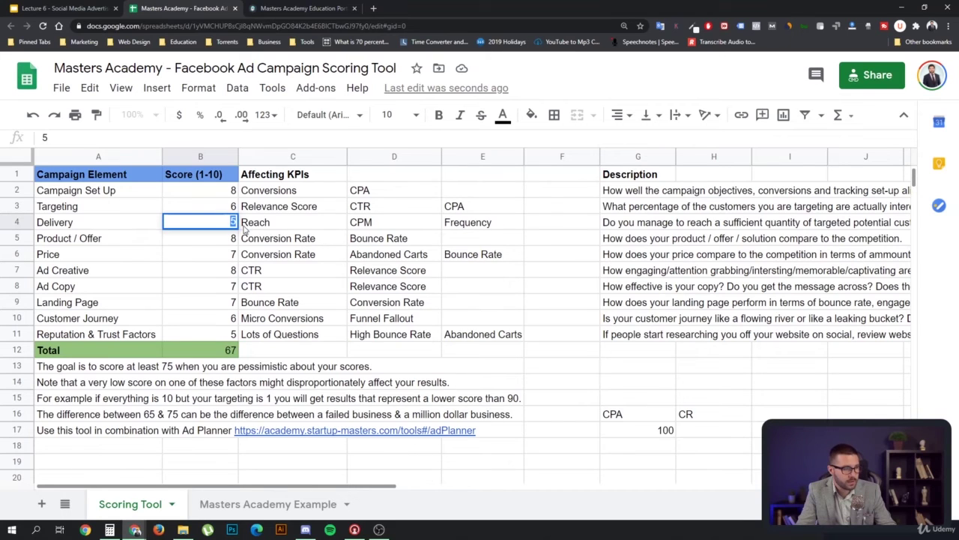
{"action": "key", "text": "Return"}
{"action": "left_click", "coordinate": [224, 224]}
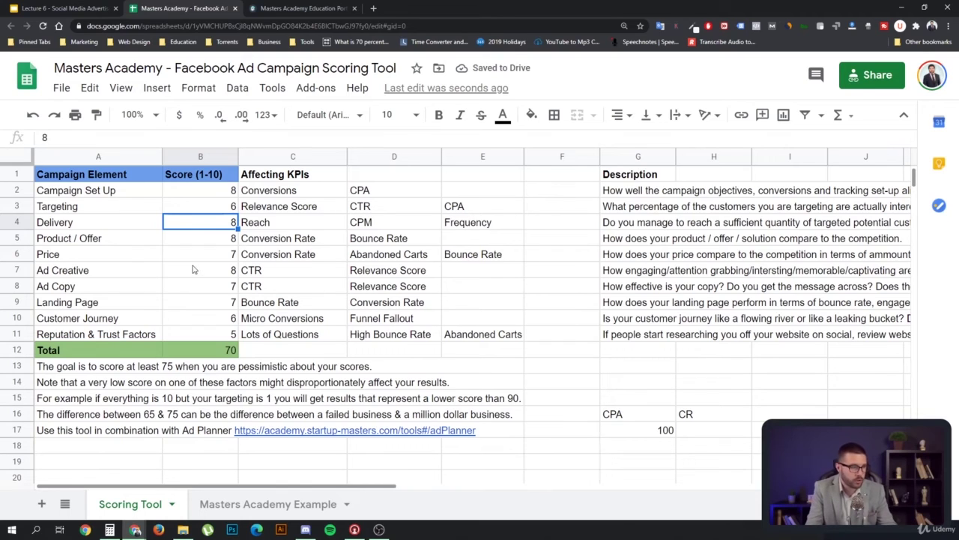
- Set the Targeting score to 8 in the scoring spreadsheet
{"action": "left_click", "coordinate": [216, 257]}
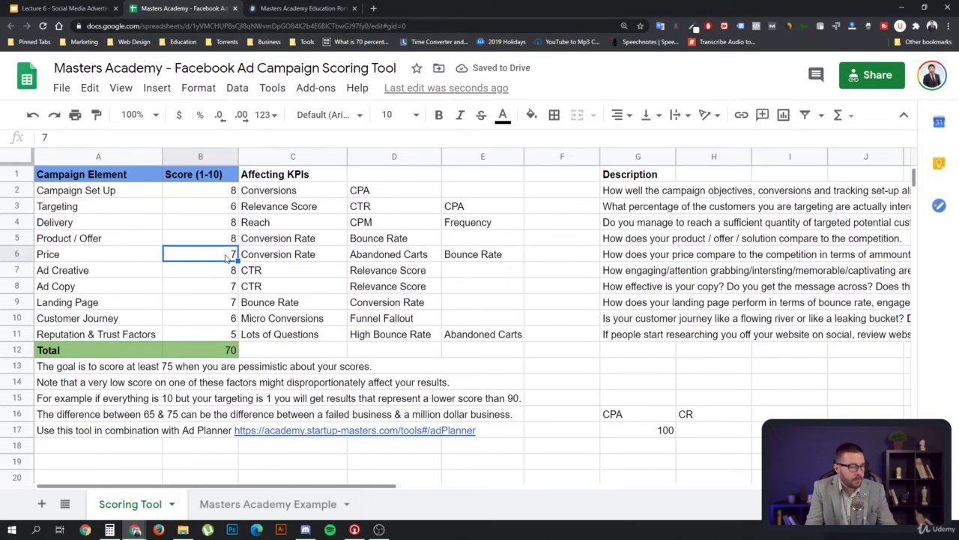
{"action": "left_click", "coordinate": [227, 289]}
{"action": "left_click", "coordinate": [227, 257]}
{"action": "left_click", "coordinate": [222, 244]}
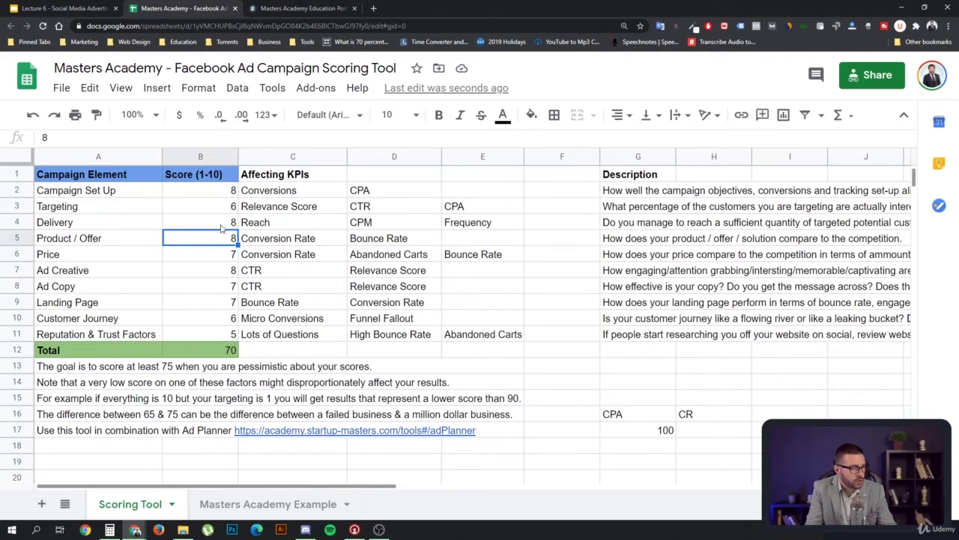
{"action": "left_click", "coordinate": [229, 206]}
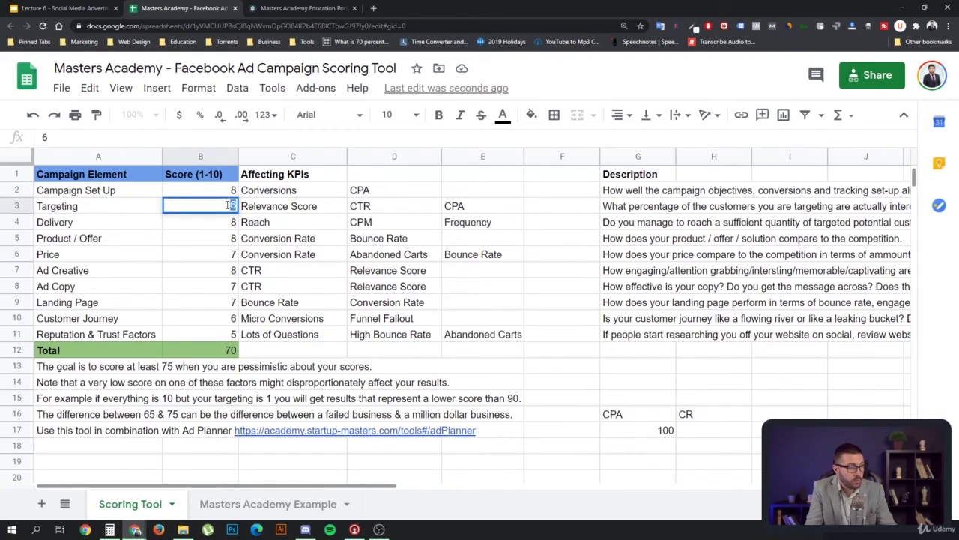
{"action": "type", "text": "8"}
{"action": "left_click", "coordinate": [234, 271]}
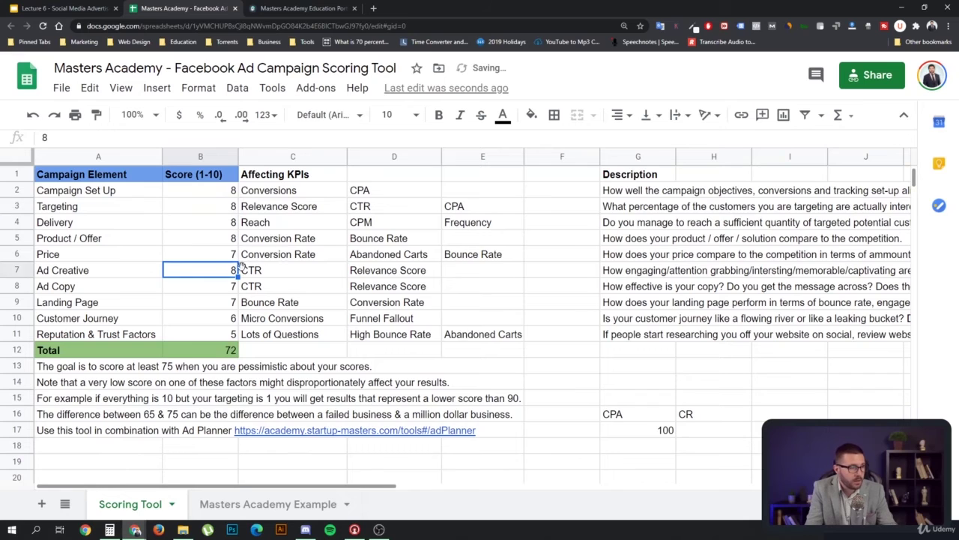
- Switch to the Ad Planner and set Target CPA to 110
{"action": "left_click", "coordinate": [299, 8]}
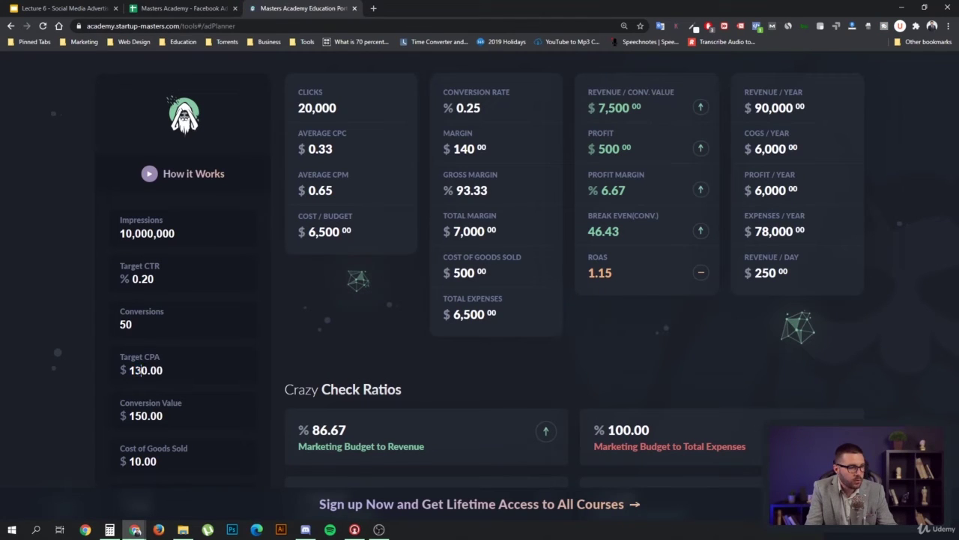
{"action": "left_click", "coordinate": [138, 369]}
{"action": "key", "text": "BackSpace"}
{"action": "type", "text": "1"}
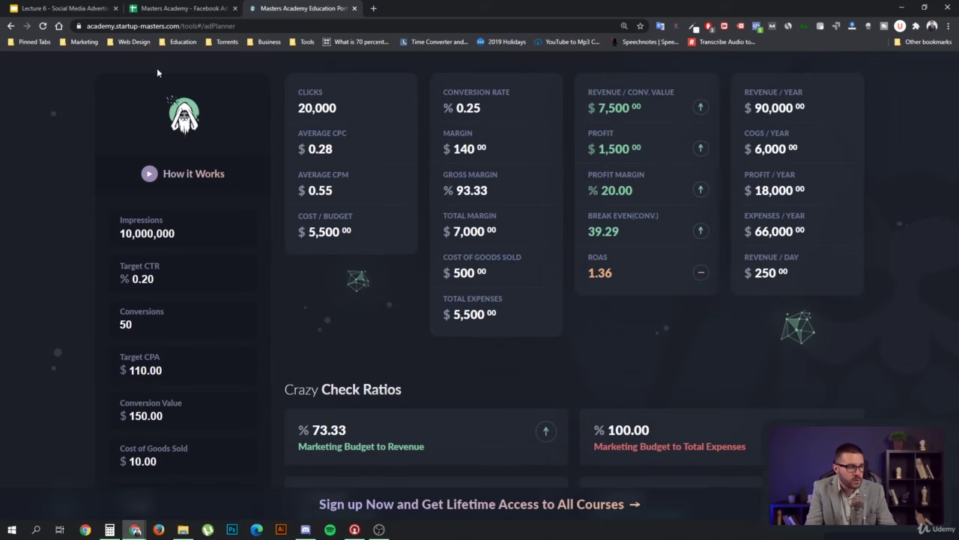
- Return to the scoring spreadsheet and set the Delivery score to 10
{"action": "left_click", "coordinate": [83, 9]}
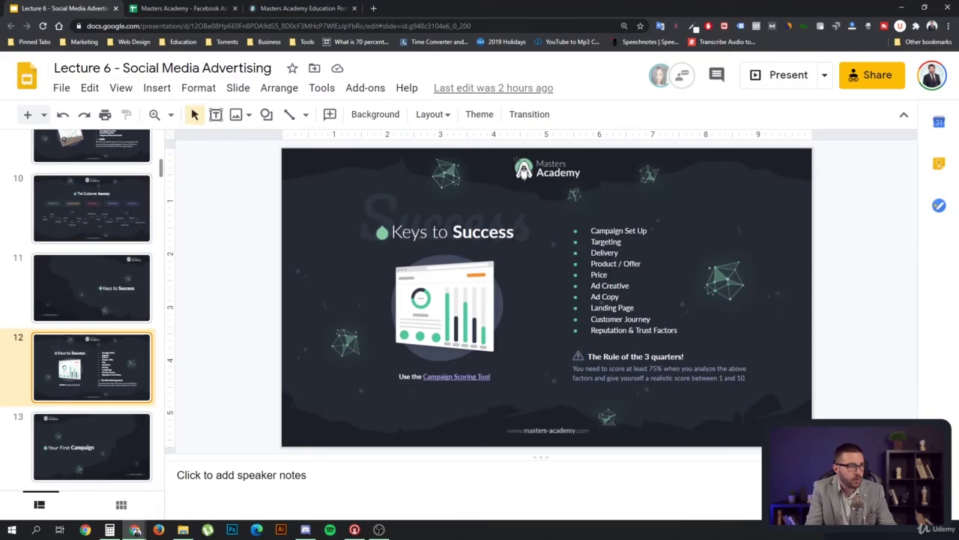
{"action": "left_click", "coordinate": [160, 10]}
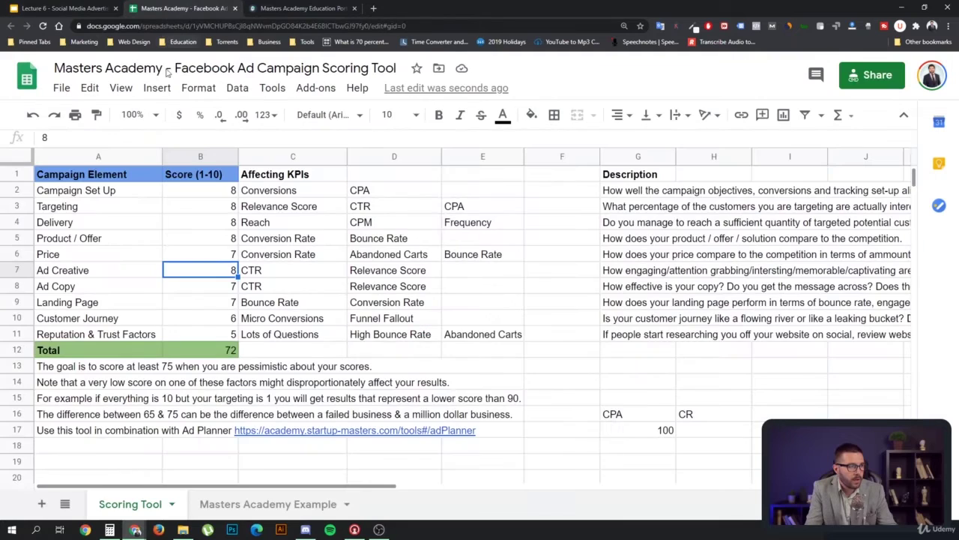
{"action": "double_click", "coordinate": [232, 221]}
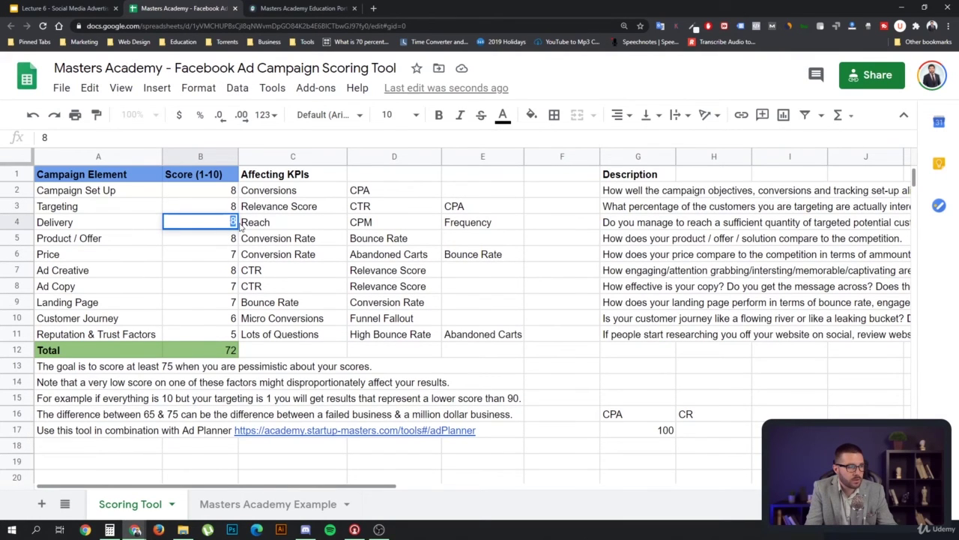
{"action": "type", "text": "10"}
{"action": "key", "text": "Return"}
{"action": "left_click", "coordinate": [230, 226]}
- Switch to the Ad Planner and set Conversions to 100
{"action": "left_click", "coordinate": [266, 9]}
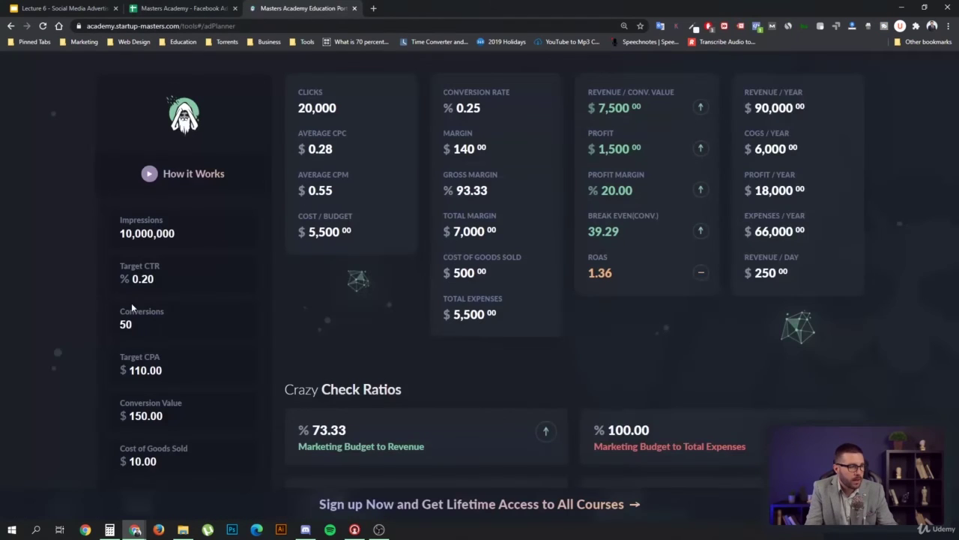
{"action": "key", "text": "shift+Left"}
{"action": "type", "text": "10"}
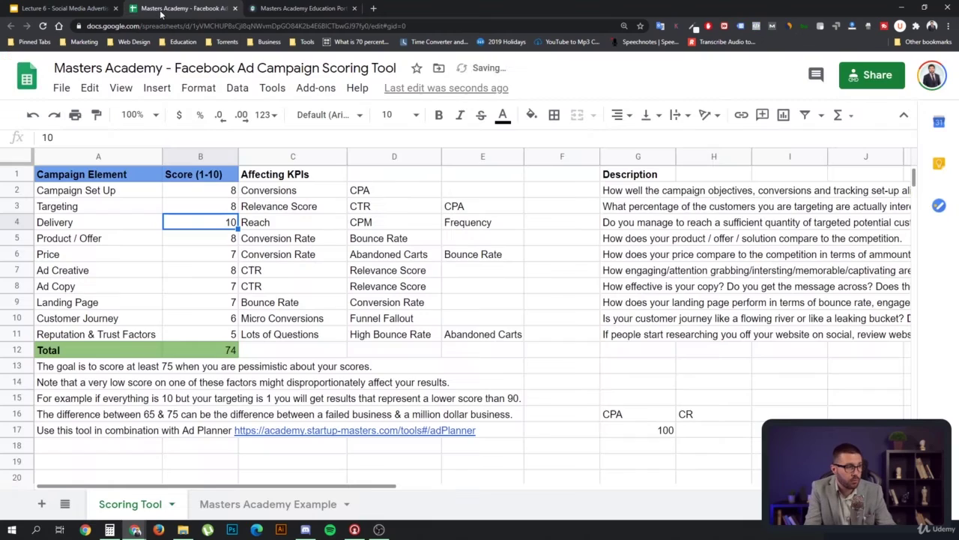
- Return to the scoring spreadsheet and set the Customer Journey score to 9
{"action": "left_click", "coordinate": [179, 8]}
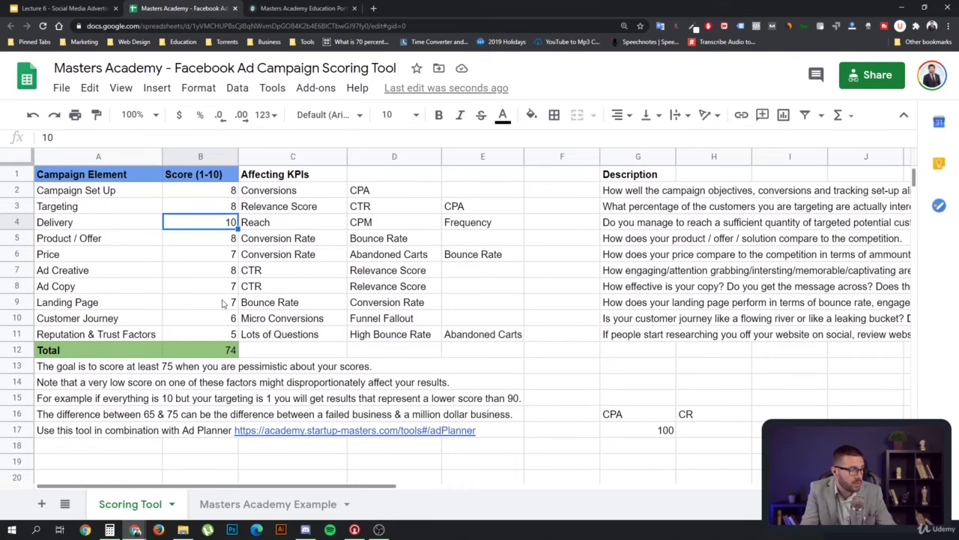
{"action": "left_click", "coordinate": [224, 318]}
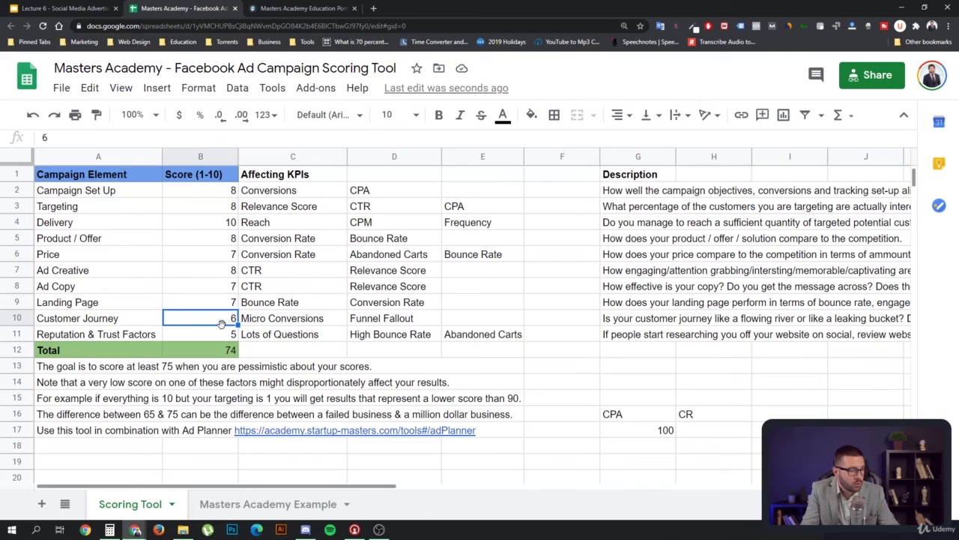
{"action": "type", "text": "9"}
{"action": "key", "text": "Return"}
{"action": "key", "text": "Up"}
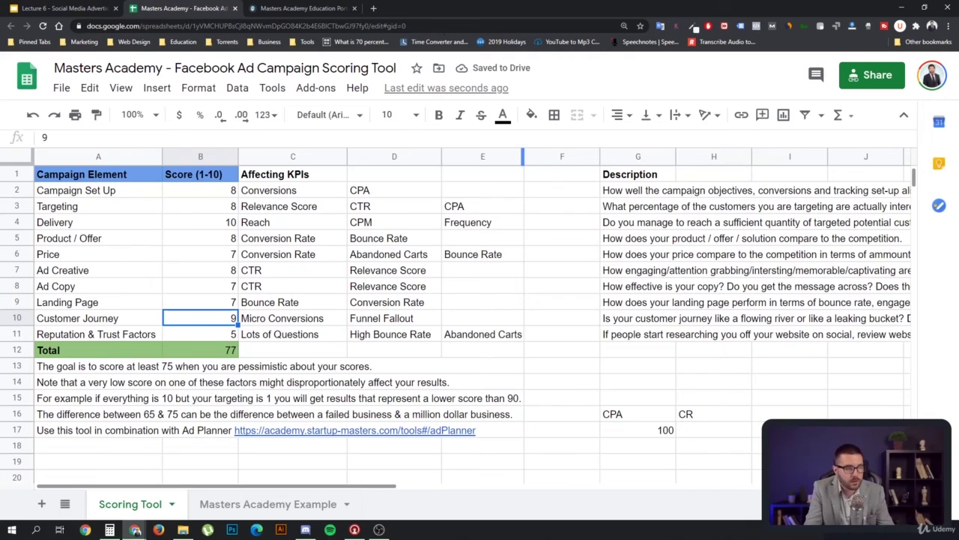
- Switch to the Ad Planner and set Target CPA to 80 and Conversions to 150
{"action": "left_click", "coordinate": [317, 11]}
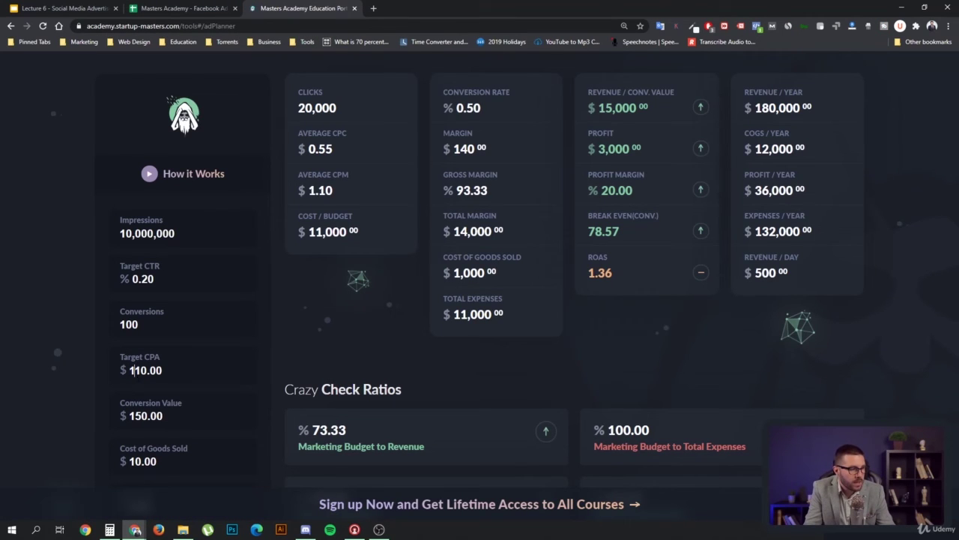
{"action": "left_click_drag", "start_coordinate": [136, 370], "coordinate": [140, 370]}
{"action": "type", "text": "8"}
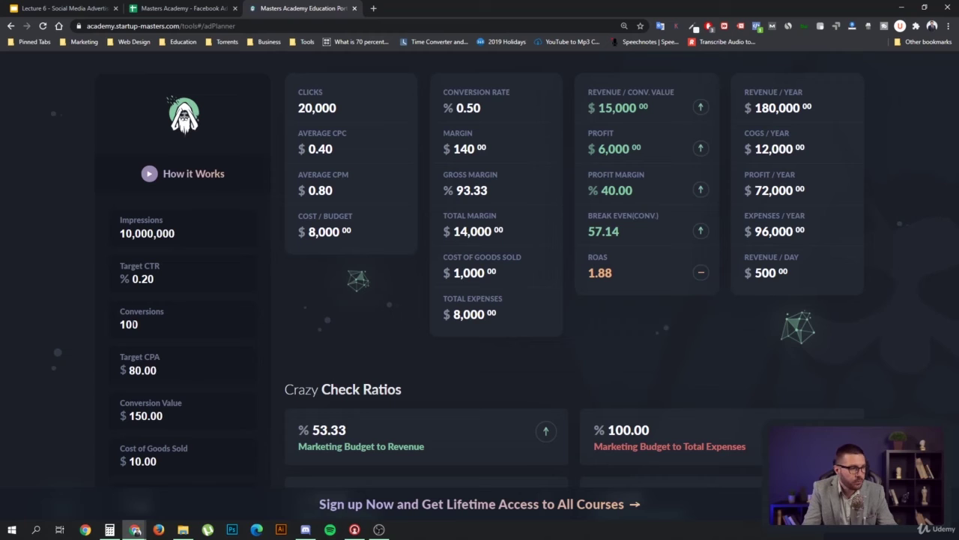
{"action": "left_click_drag", "start_coordinate": [133, 325], "coordinate": [126, 324]}
{"action": "type", "text": "5"}
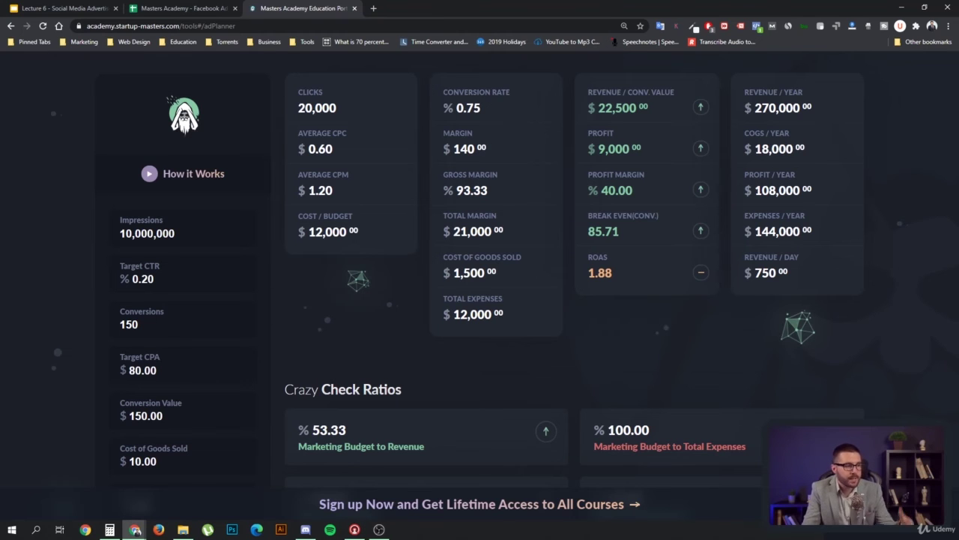
- Review the Reputation & Trust Factors score in the spreadsheet and the Ad Planner figures, and return to the Lecture 6 slides
{"action": "left_click", "coordinate": [176, 9]}
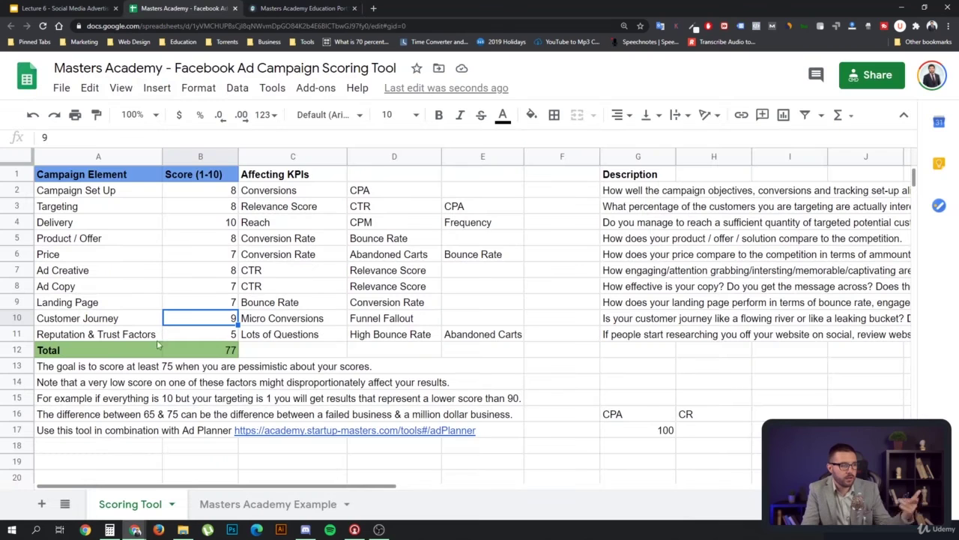
{"action": "left_click", "coordinate": [209, 341]}
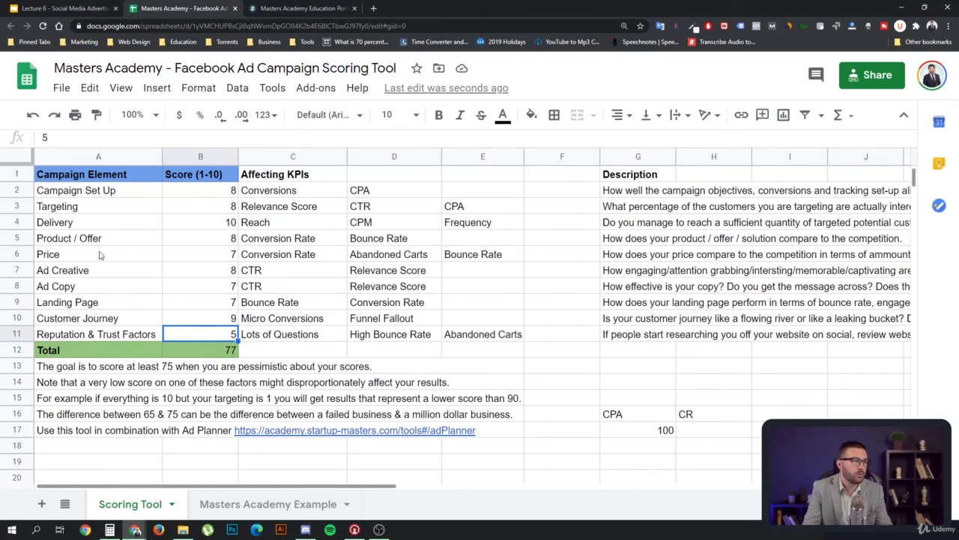
{"action": "left_click", "coordinate": [284, 10]}
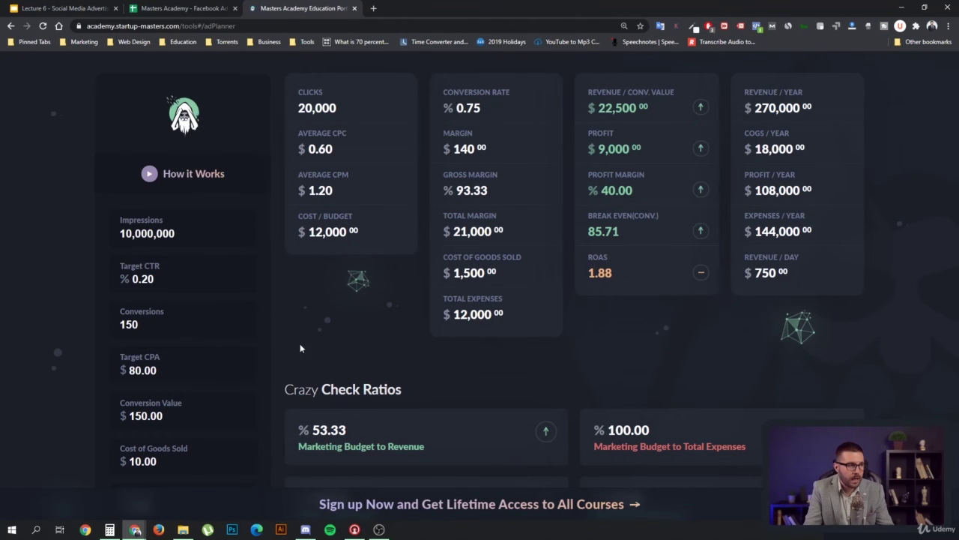
{"action": "left_click", "coordinate": [78, 9]}
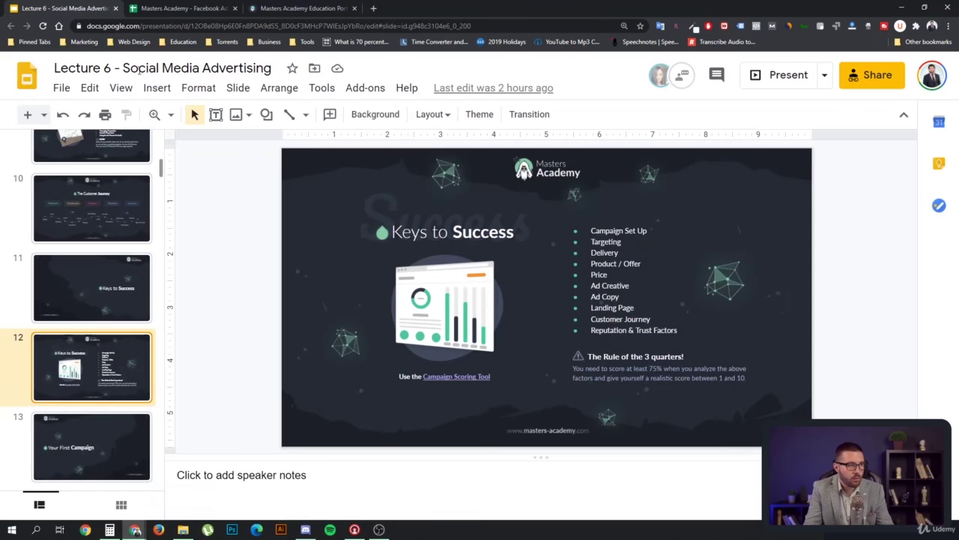